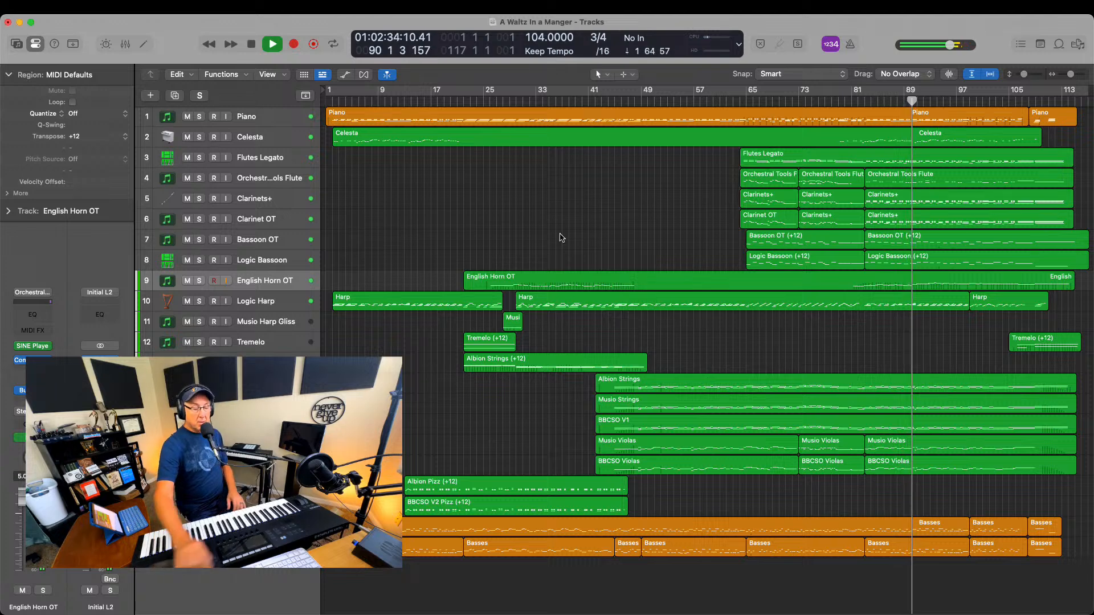
# Stop playback and return the playhead to the beginning of the project
pyautogui.press('space')
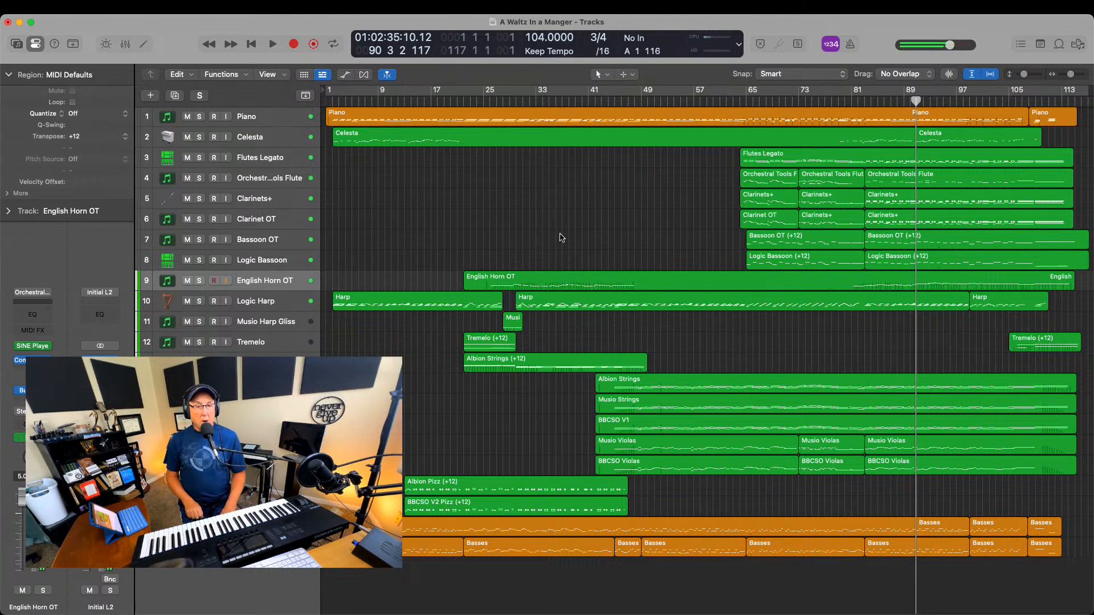
pyautogui.press('Return')
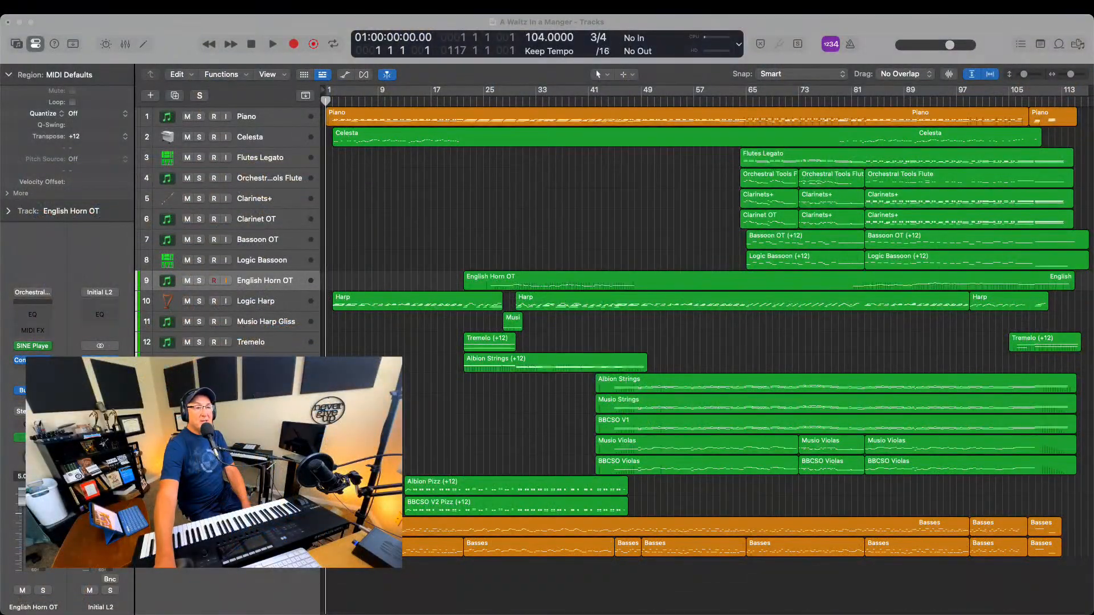
pyautogui.click(543, 198)
pyautogui.click(523, 183)
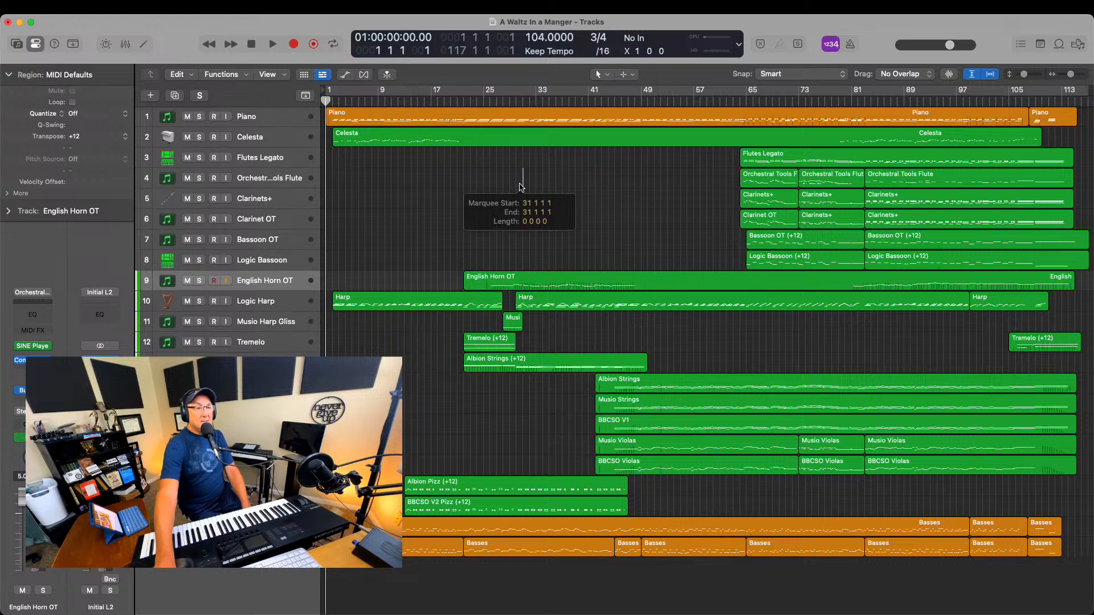
pyautogui.click(362, 151)
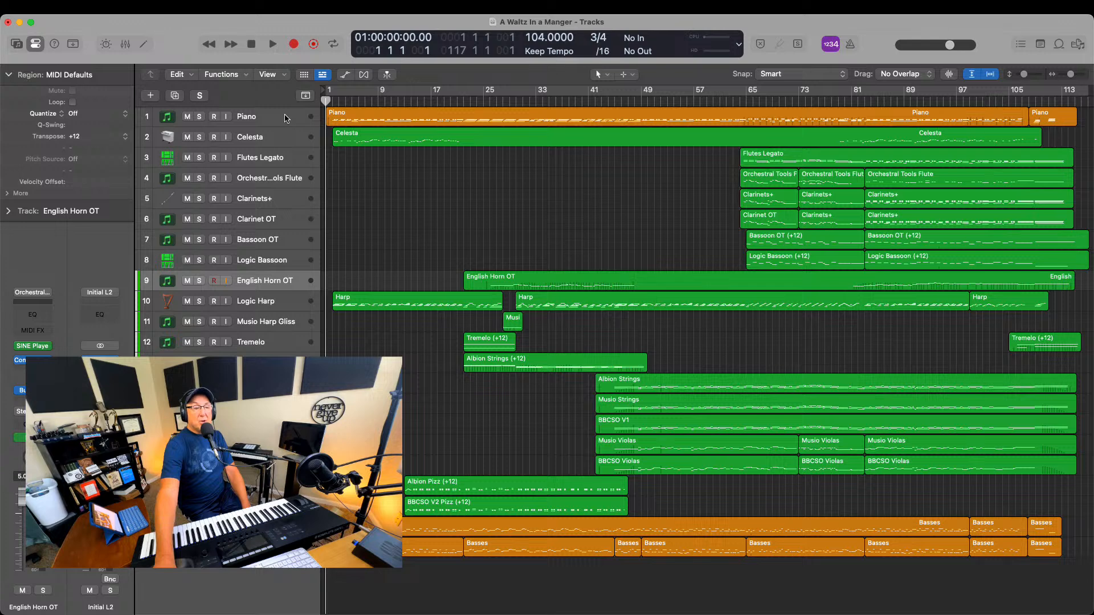
# View the Piano track's Studio Piano instrument and the Celesta track's Sampler, closing only the Sampler window
pyautogui.click(251, 116)
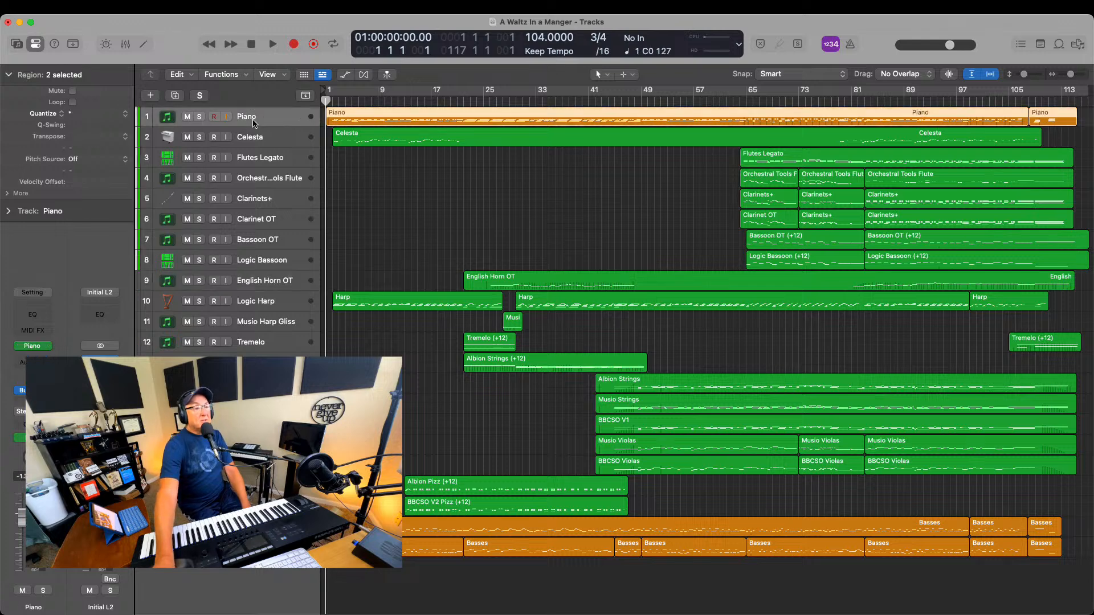
pyautogui.click(34, 346)
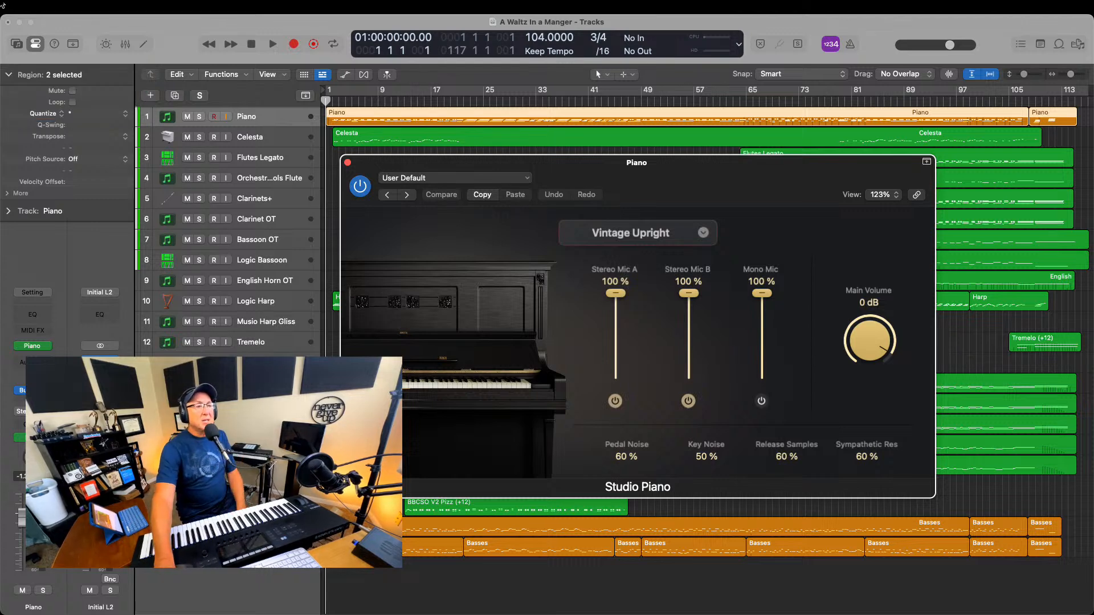
pyautogui.click(262, 138)
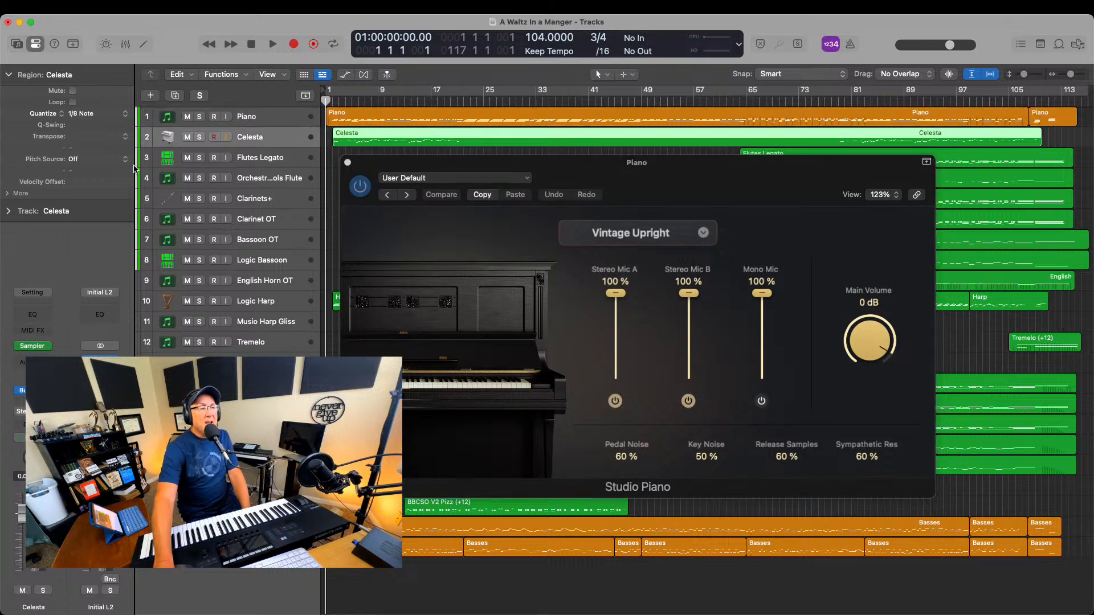
pyautogui.click(33, 346)
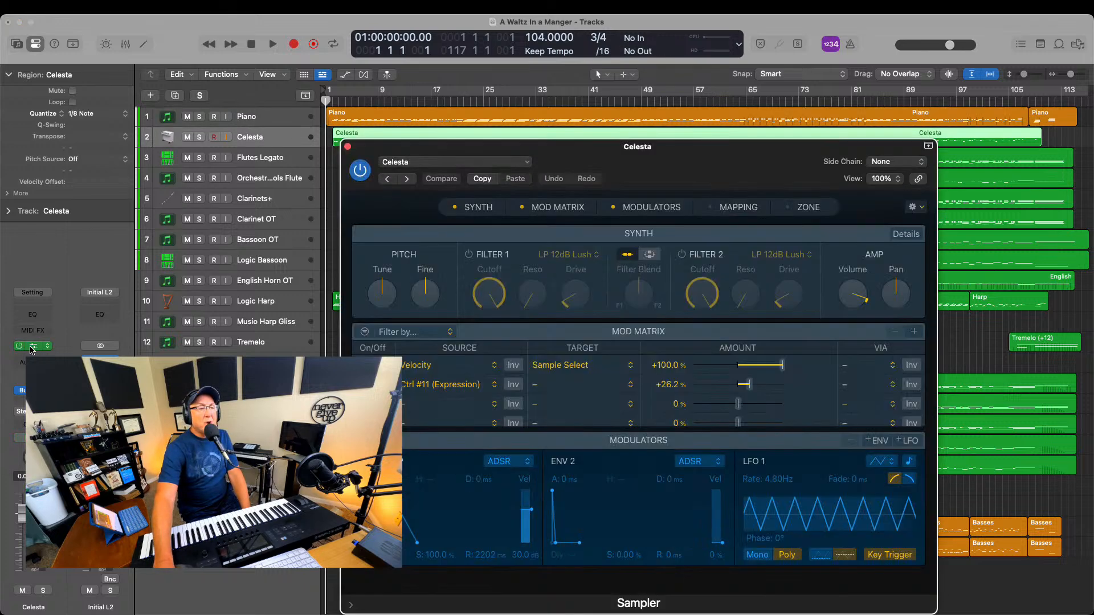
pyautogui.click(347, 146)
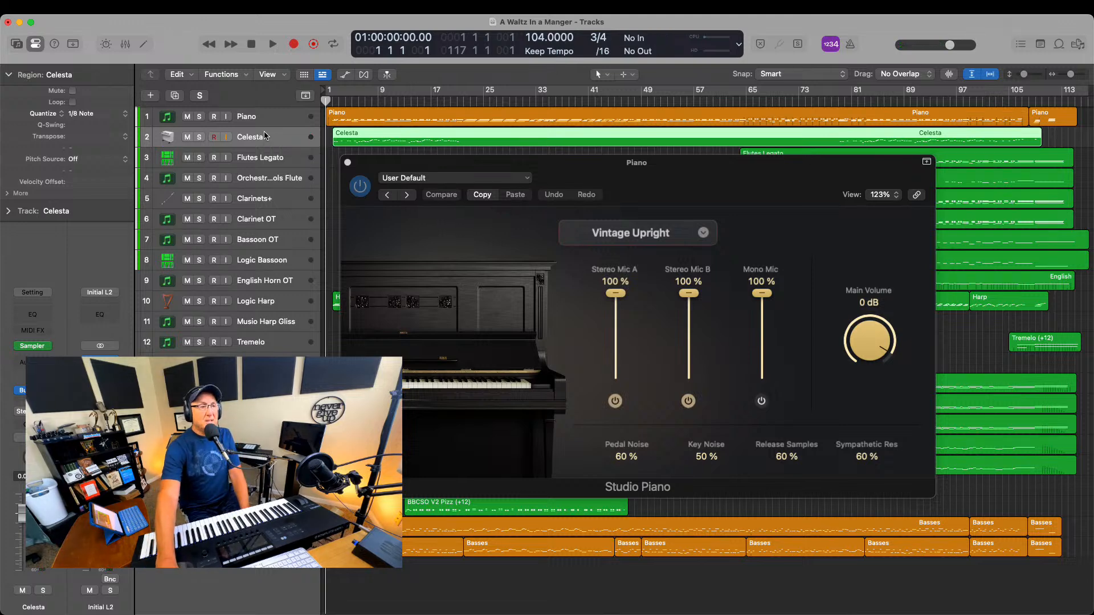
# Select the Flutes Legato track, move the Piano window off its region, and open the Orchestral Tools Flute track's SINE Player
pyautogui.click(265, 161)
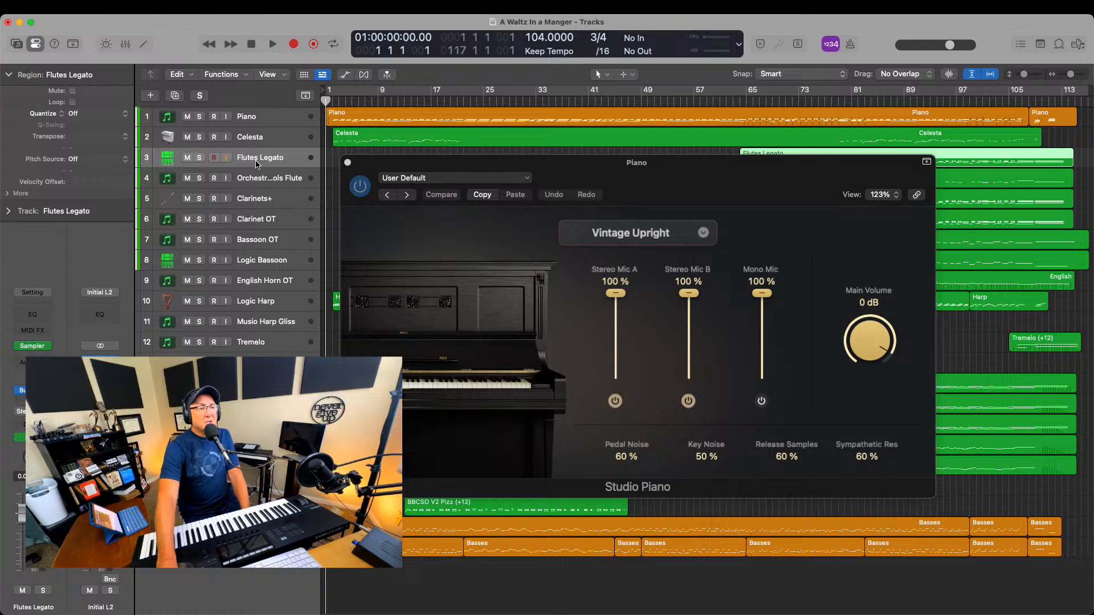
pyautogui.moveTo(375, 166); pyautogui.dragTo(387, 220)
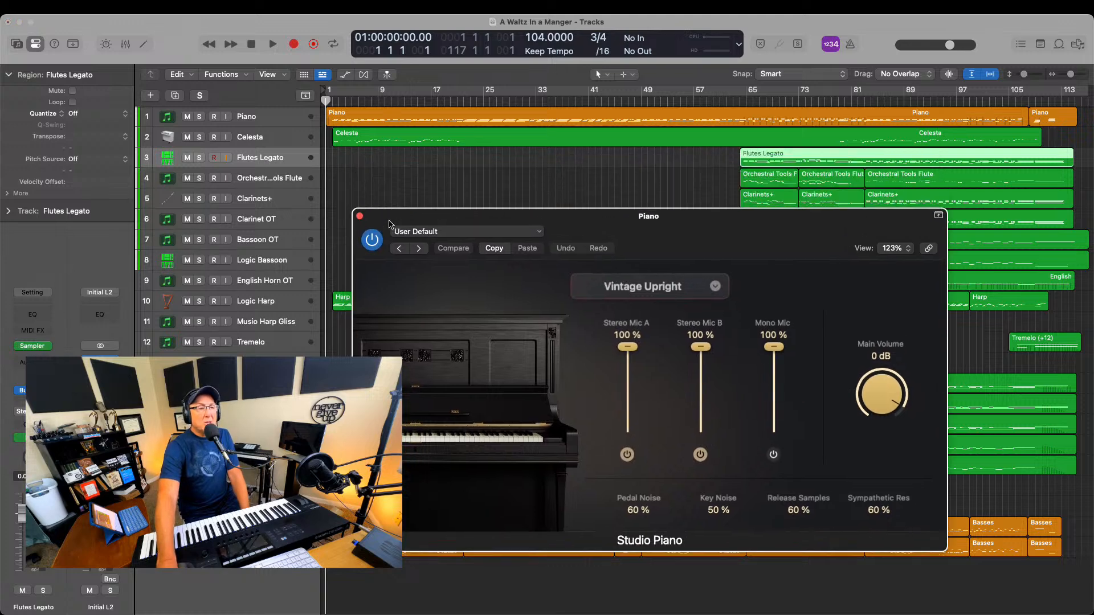
pyautogui.click(263, 187)
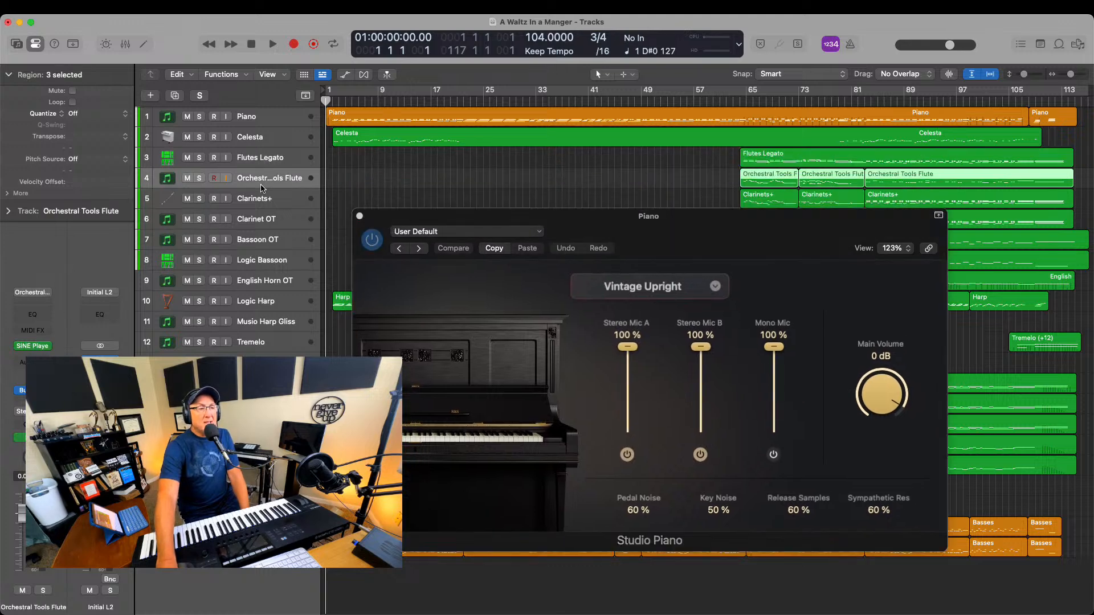
pyautogui.click(35, 349)
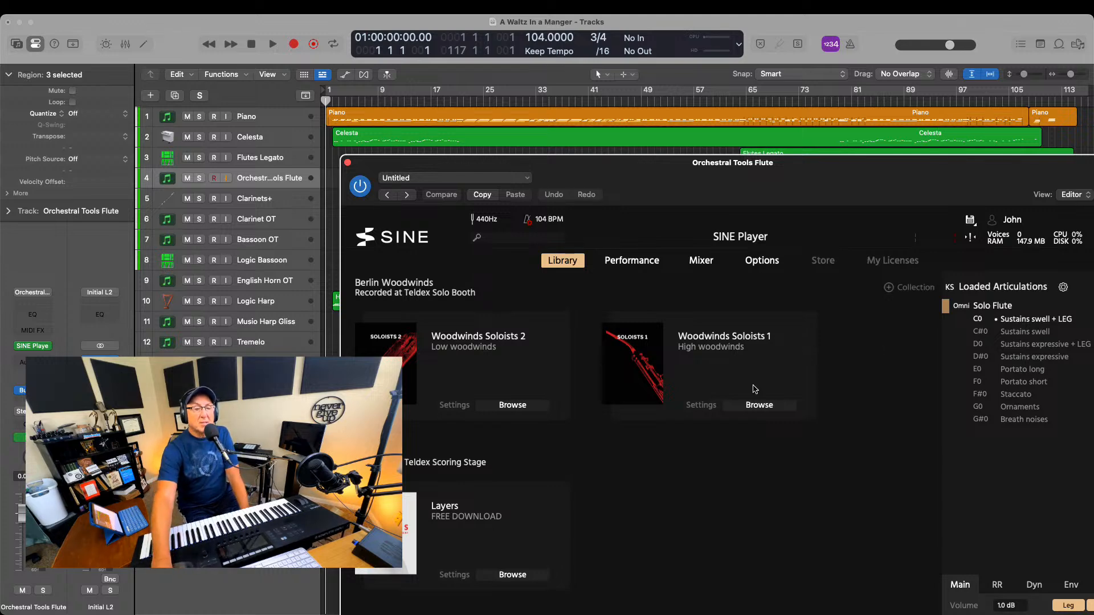
# Expand the Solo Woodwinds folder of the Woodwinds Soloists 1 collection and look over the rest of the library
pyautogui.click(756, 405)
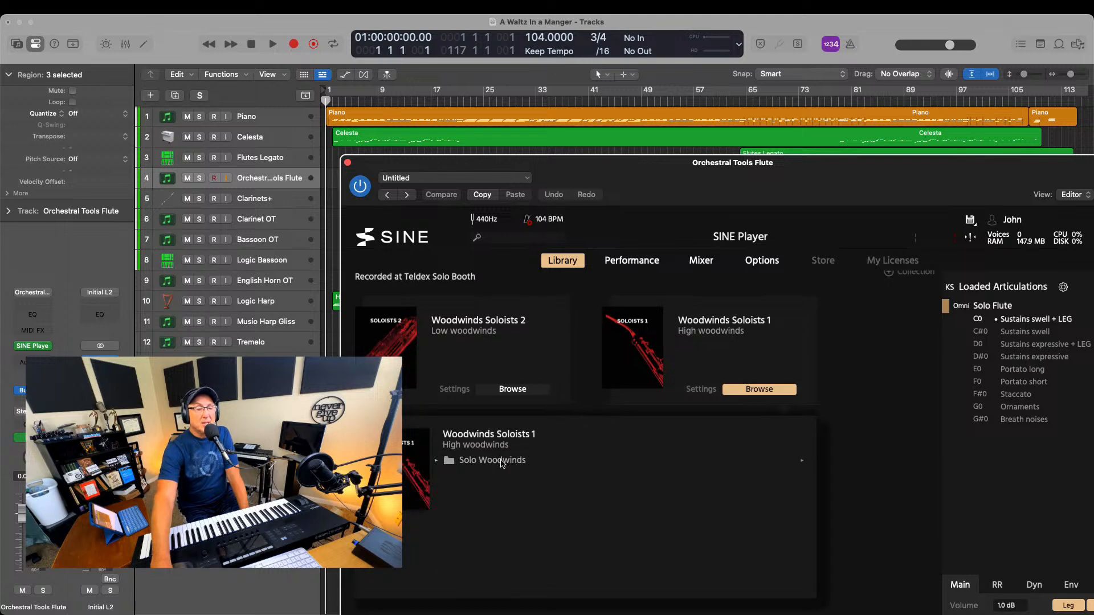
pyautogui.click(501, 461)
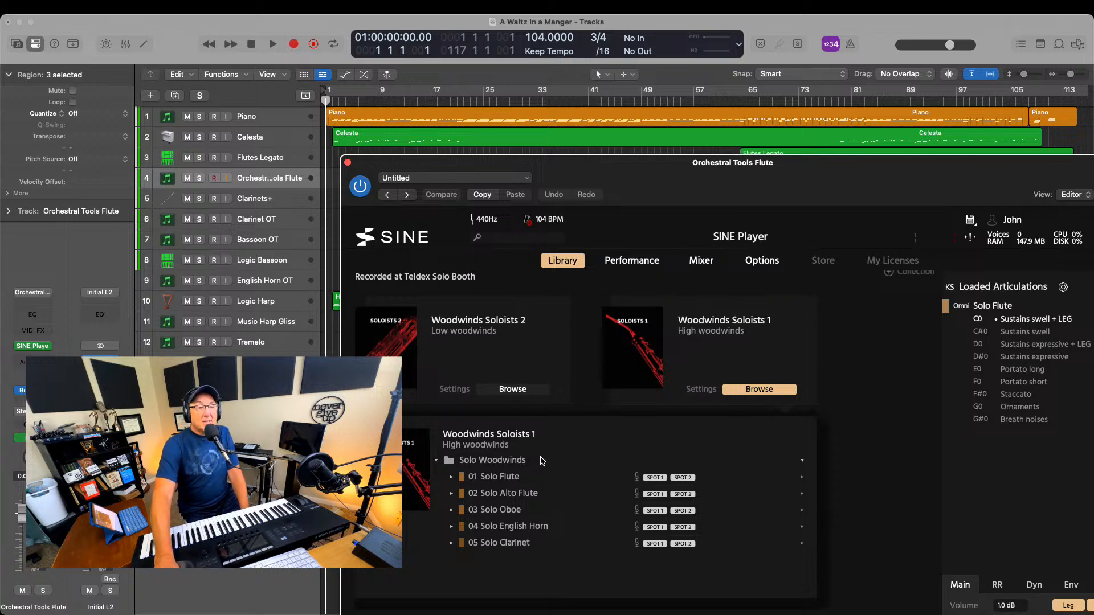
pyautogui.scroll(-10, 544, 466)
pyautogui.scroll(-5, 541, 461)
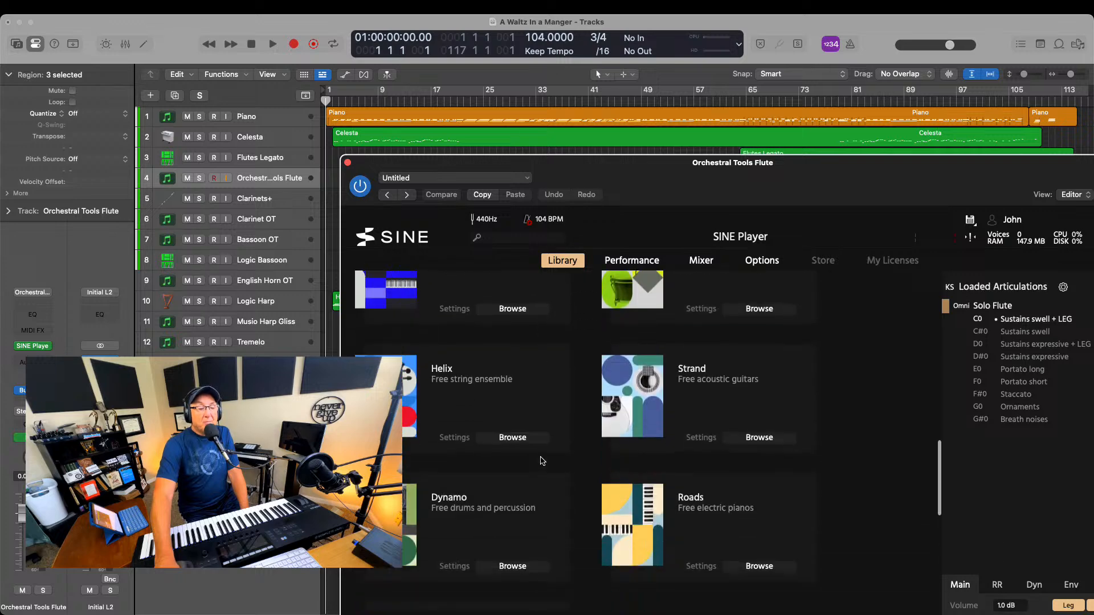
pyautogui.scroll(8, 542, 461)
pyautogui.scroll(1, 542, 461)
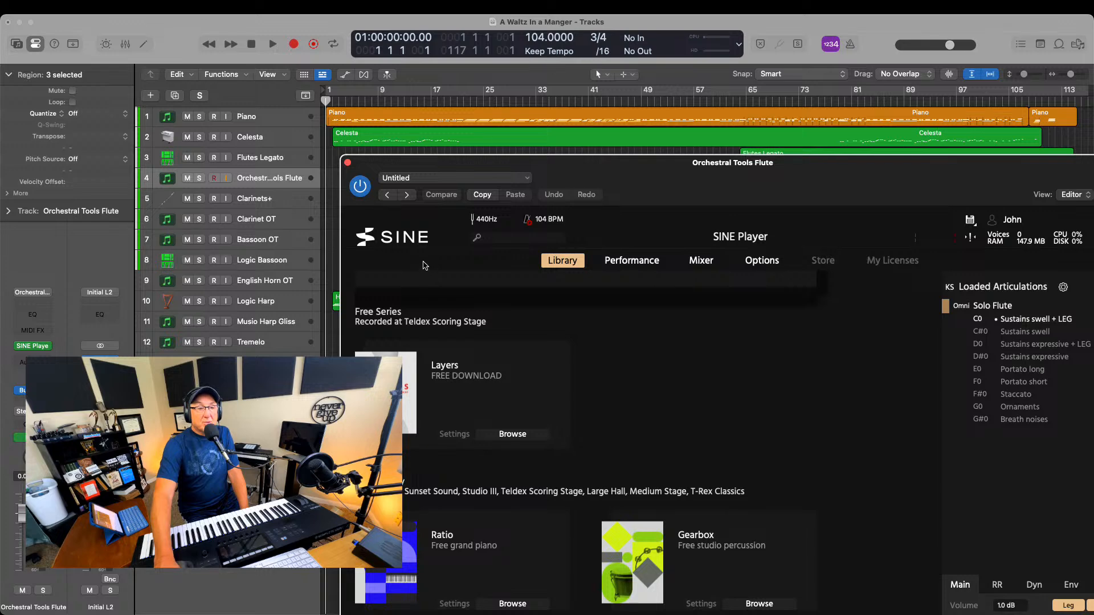
# Browse the free Layers collection and look inside its Orchestra, Woodwinds, Brass and Strings folders
pyautogui.scroll(-1, 517, 357)
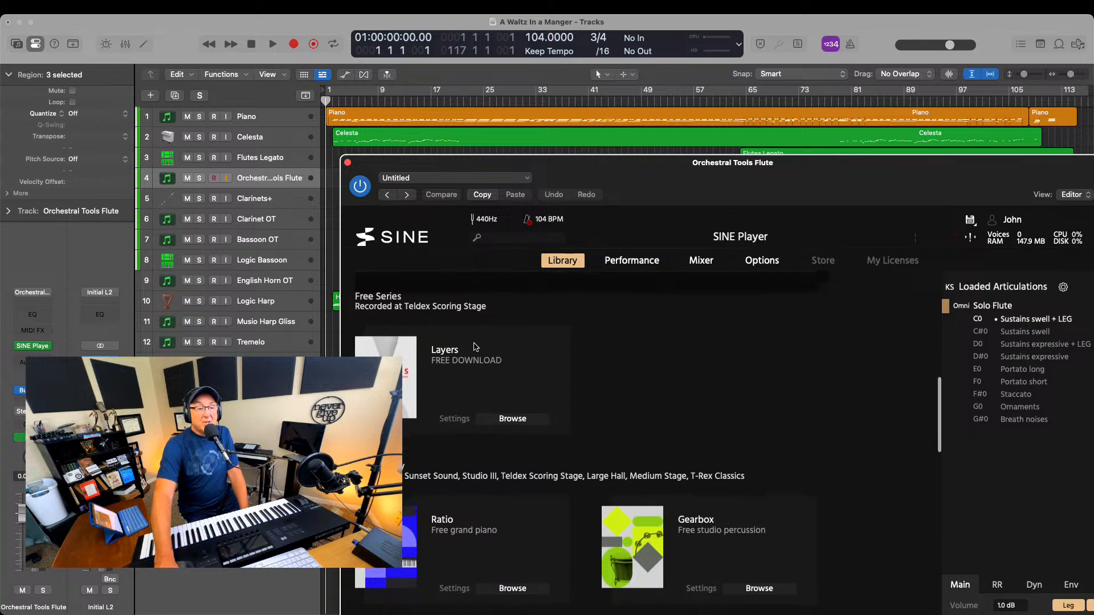
pyautogui.scroll(-5, 580, 401)
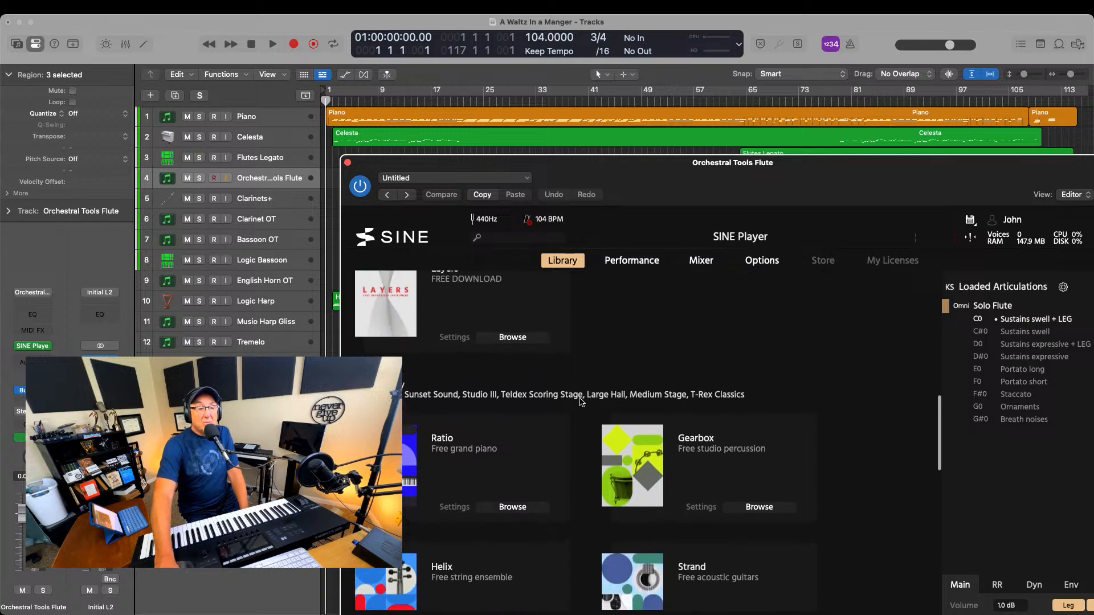
pyautogui.scroll(2, 579, 387)
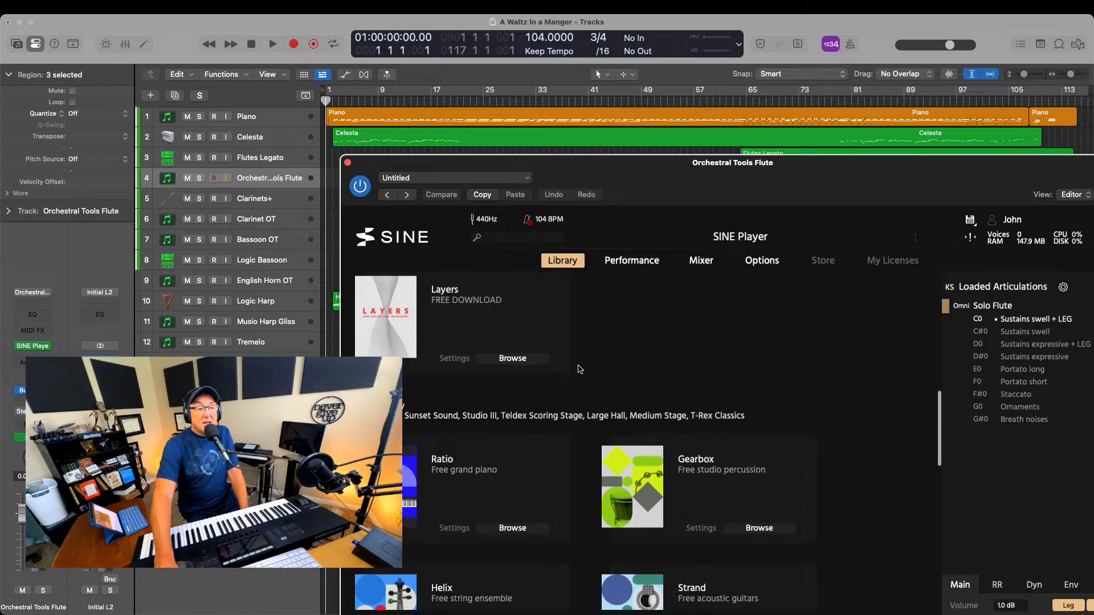
pyautogui.click(513, 359)
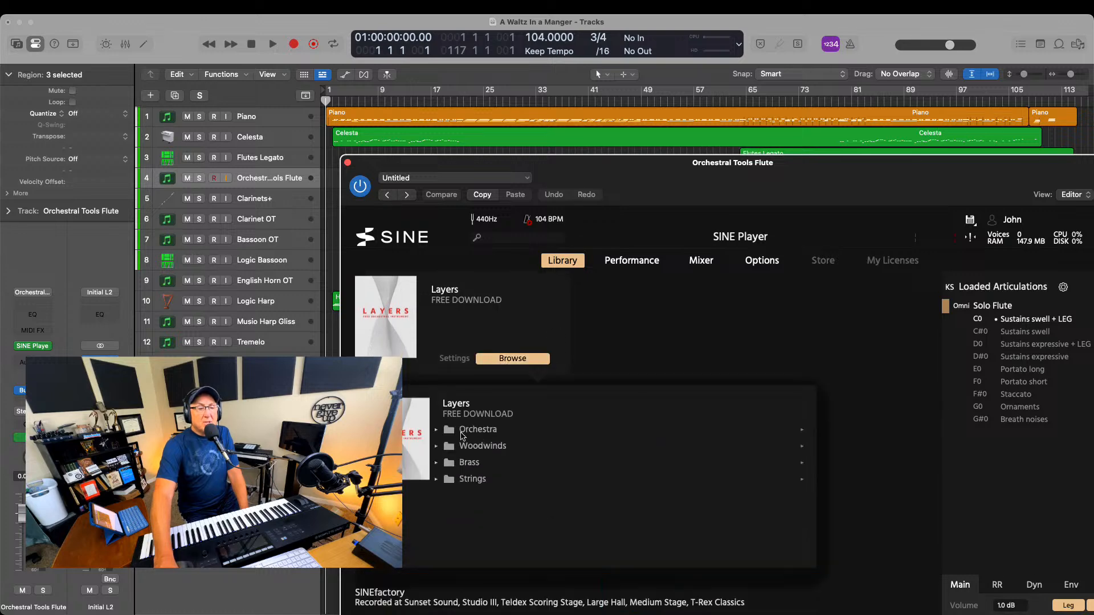
pyautogui.click(436, 430)
pyautogui.click(436, 430)
pyautogui.click(436, 446)
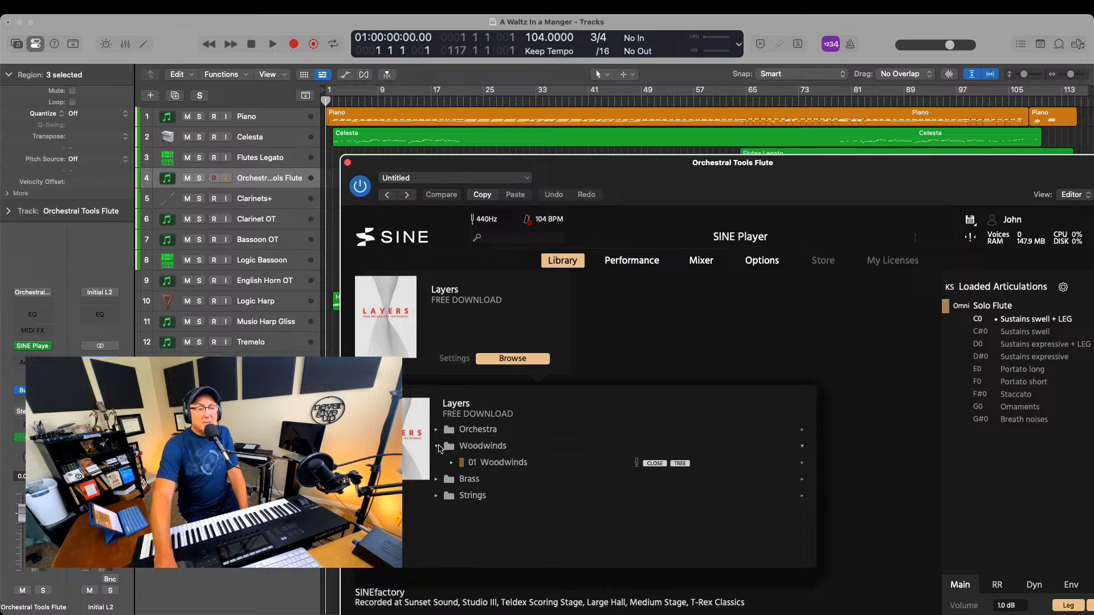
pyautogui.click(435, 446)
pyautogui.click(437, 462)
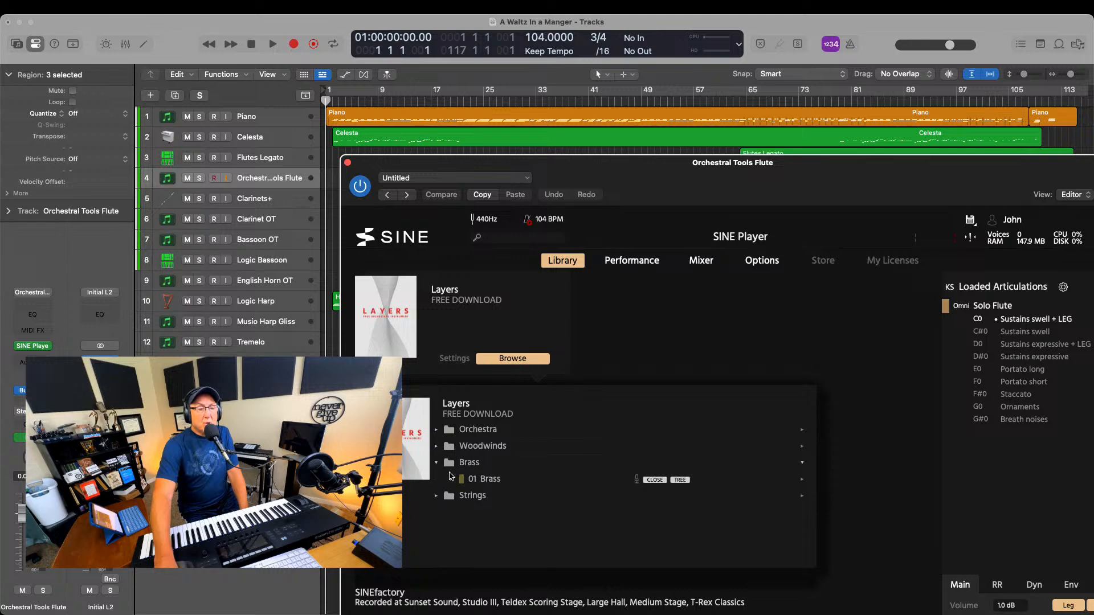
pyautogui.click(453, 480)
pyautogui.click(453, 479)
pyautogui.click(436, 462)
pyautogui.click(435, 479)
pyautogui.click(436, 479)
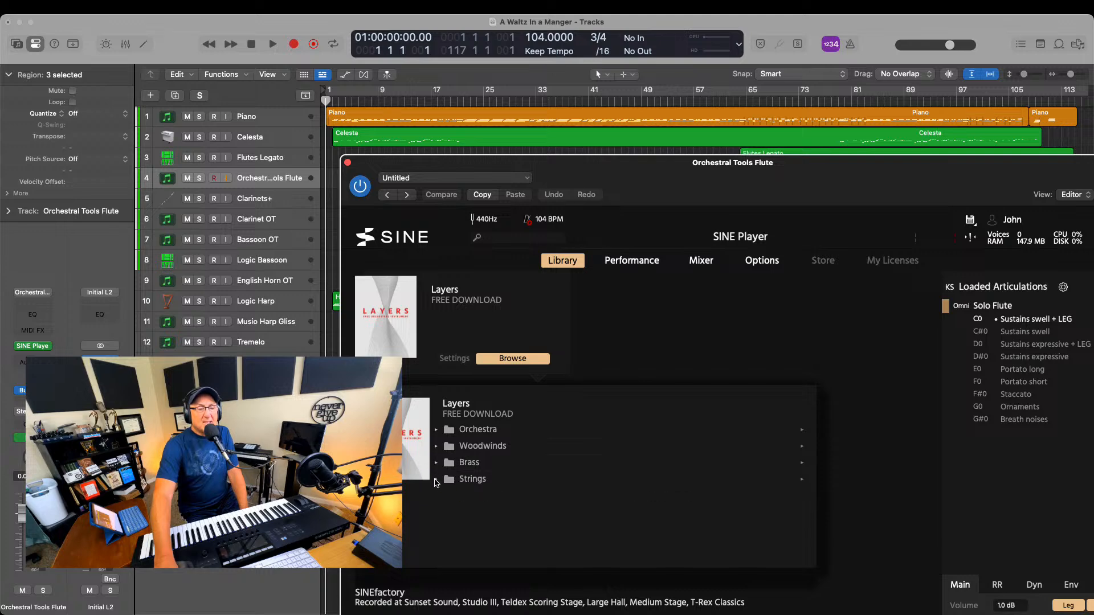
# Look through the free SINEfactory instruments and browse the contents of the Berlin Strings First Chairs collection
pyautogui.scroll(2, 459, 329)
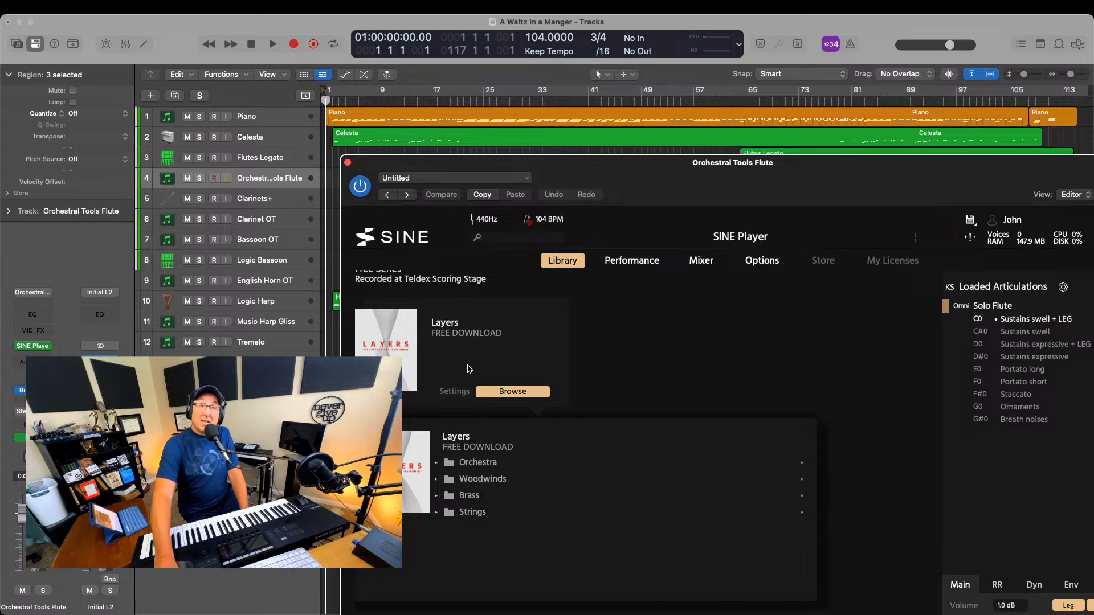
pyautogui.scroll(-5, 468, 370)
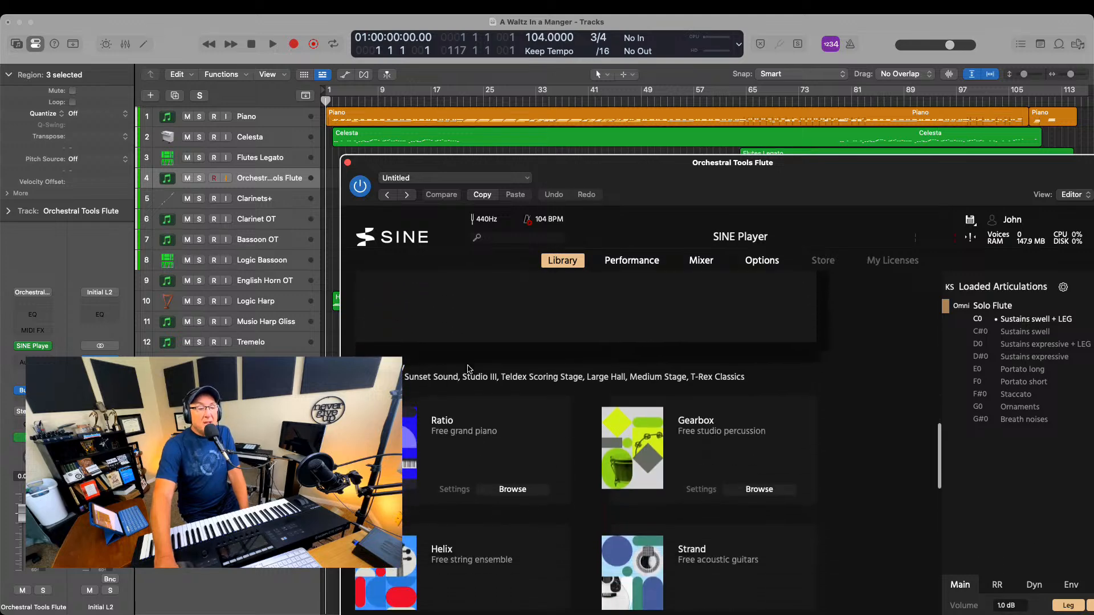
pyautogui.scroll(-3, 537, 512)
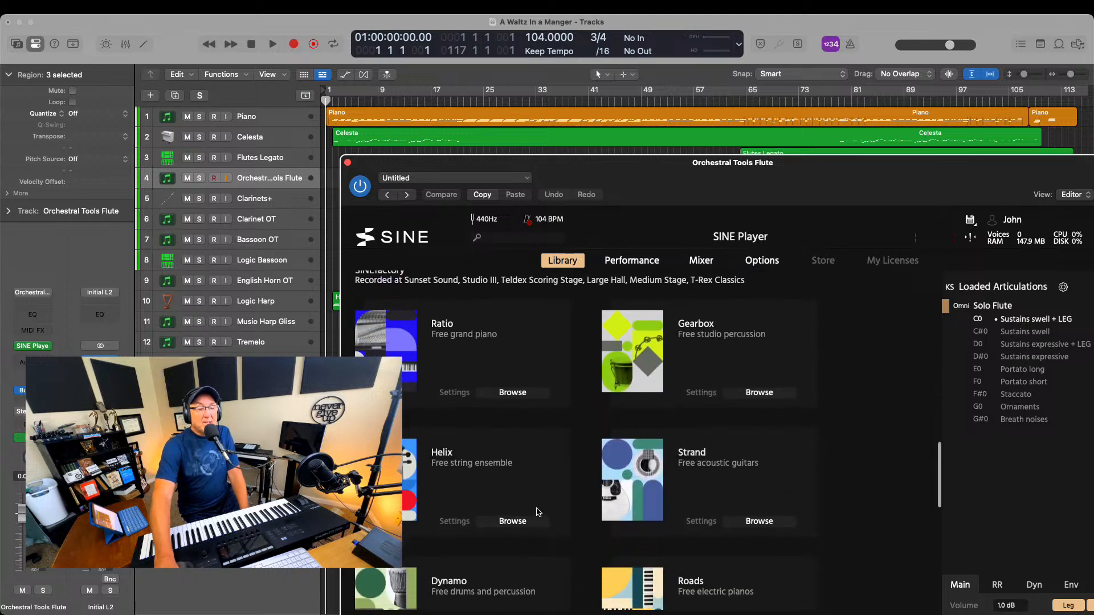
pyautogui.scroll(-3, 536, 512)
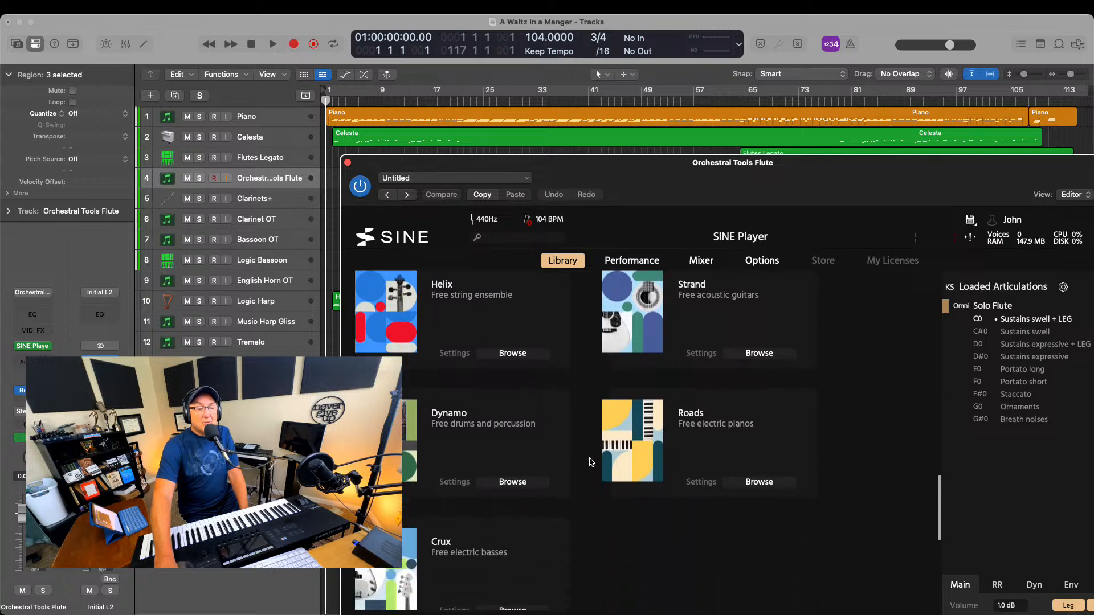
pyautogui.scroll(-4, 553, 458)
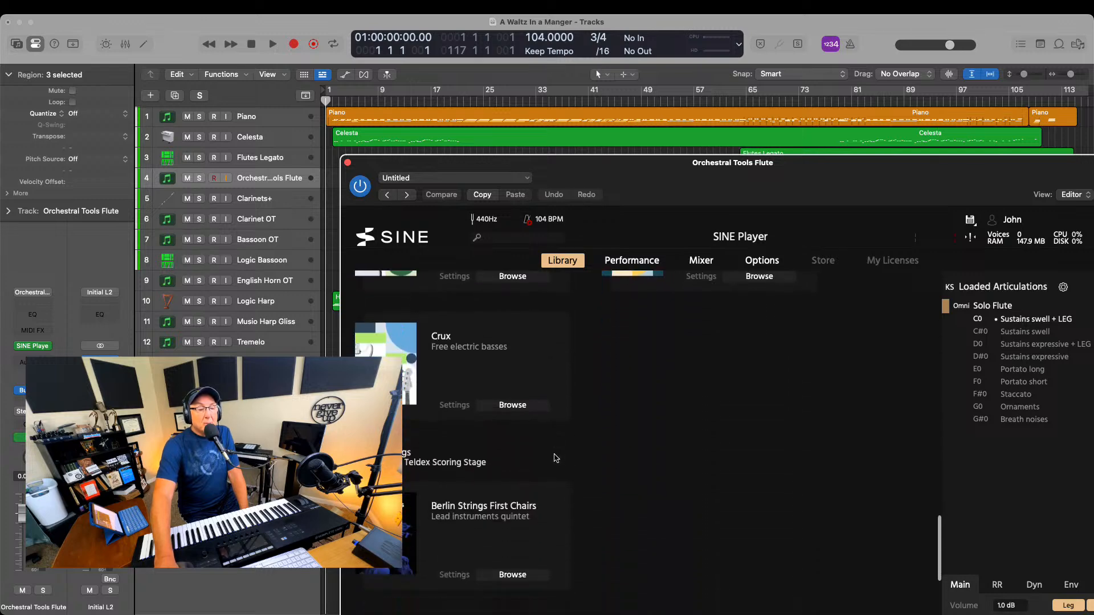
pyautogui.click(514, 576)
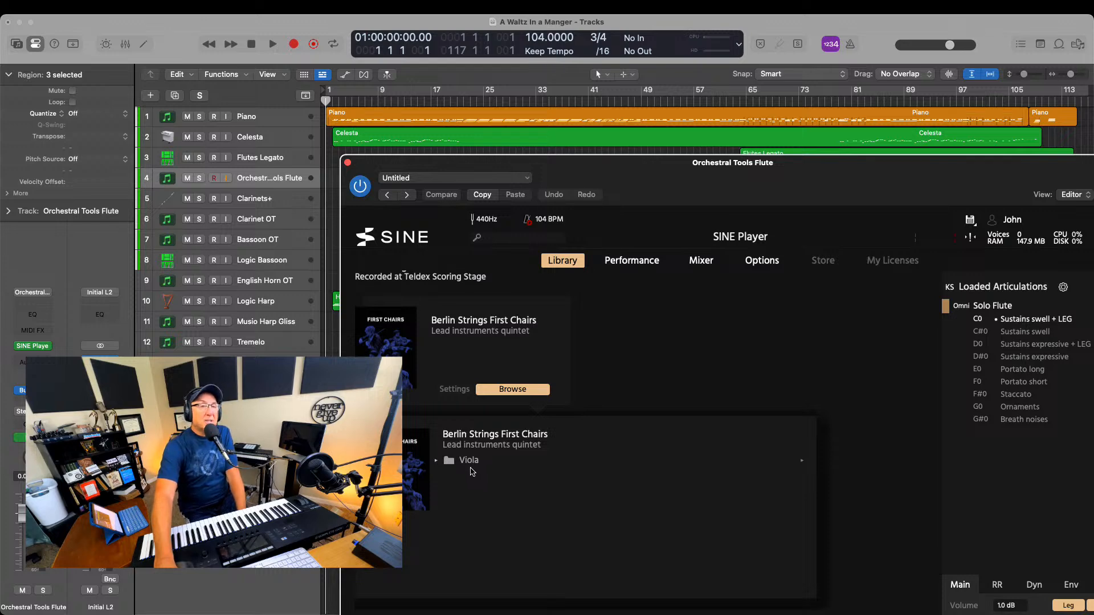
# Go back to the Woodwinds Soloists 1 instruments, then close the Orchestral Tools Flute and Piano plug-in windows
pyautogui.scroll(10, 514, 478)
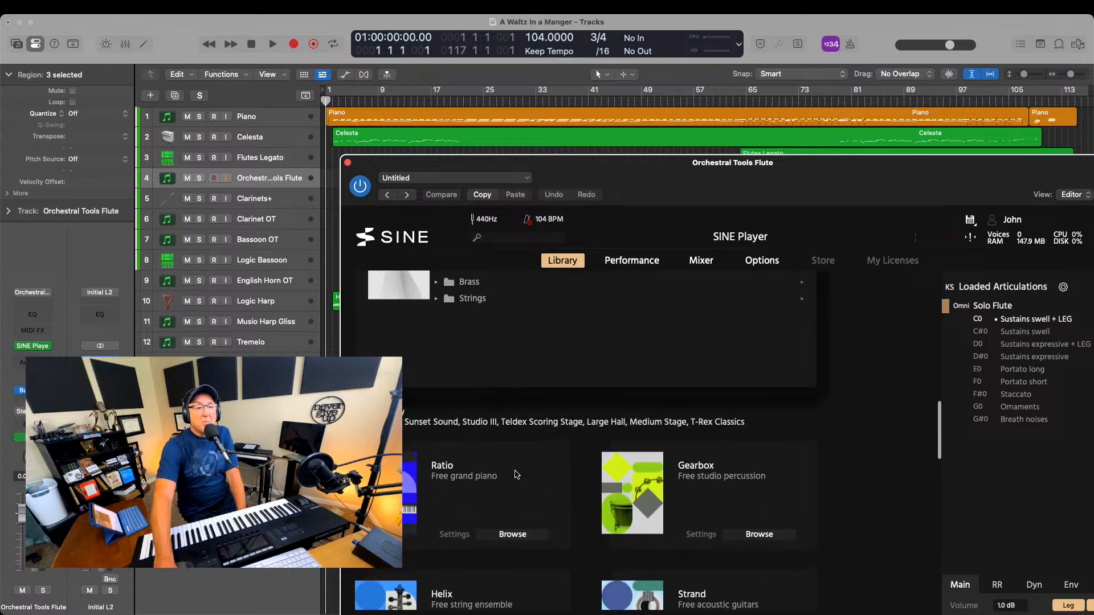
pyautogui.scroll(5, 515, 475)
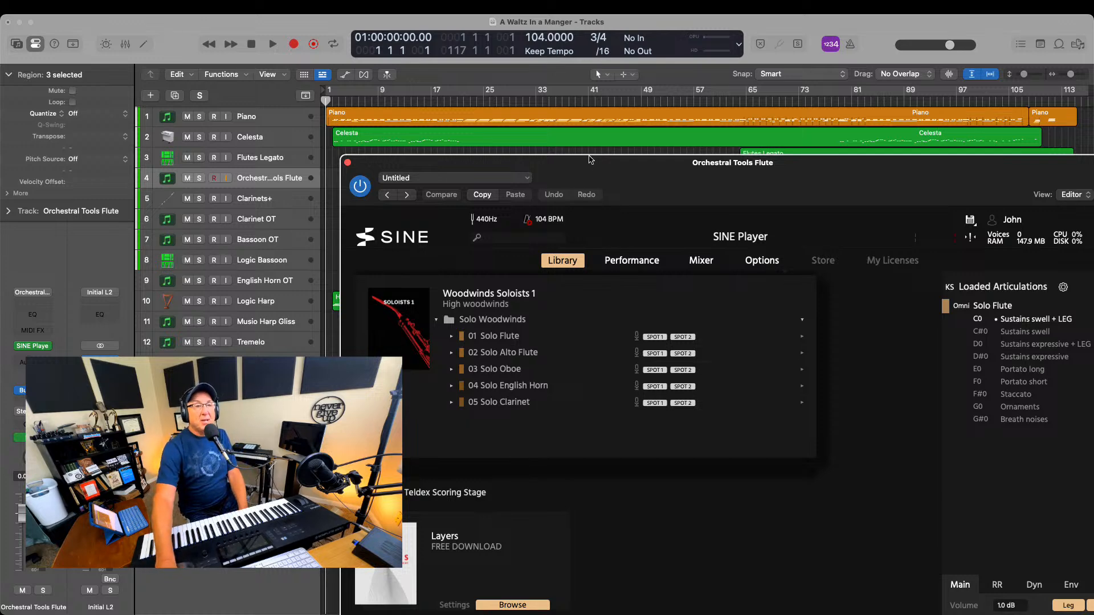
pyautogui.moveTo(595, 164); pyautogui.dragTo(550, 92)
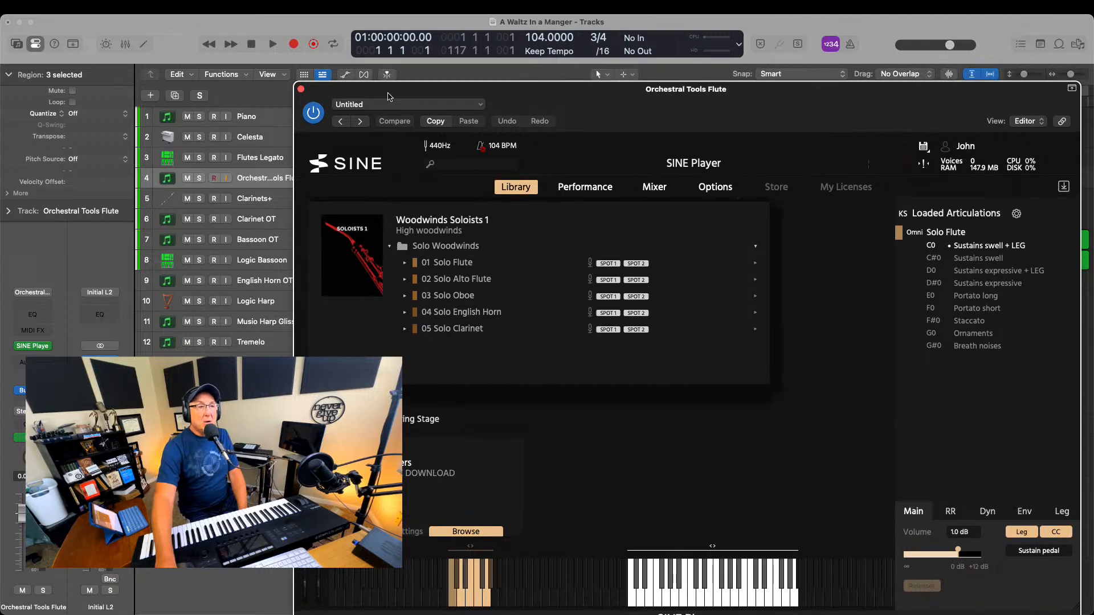
pyautogui.click(301, 89)
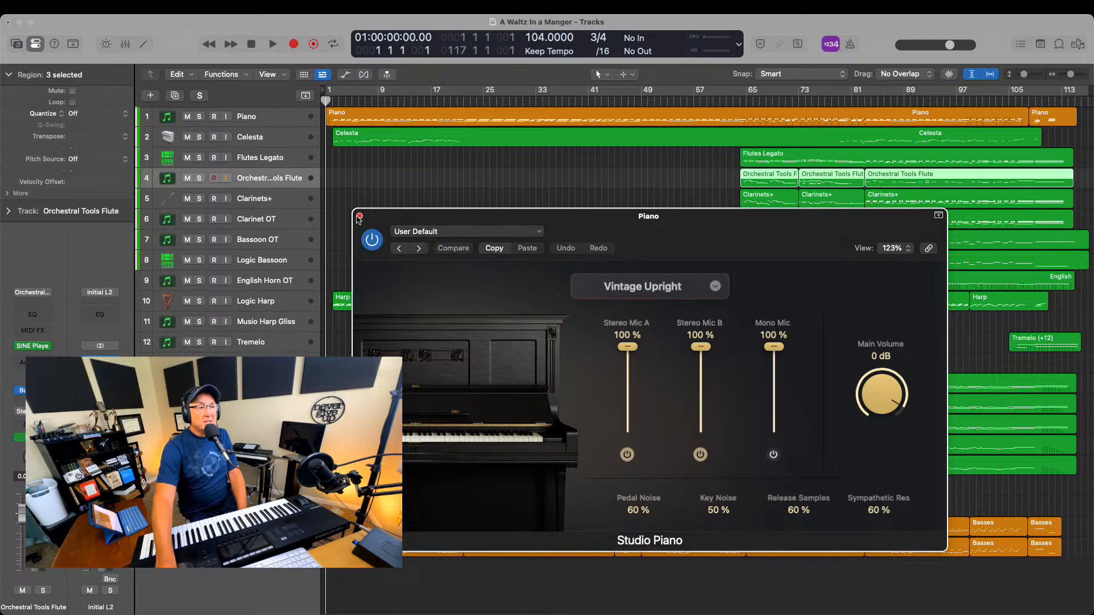
pyautogui.click(358, 216)
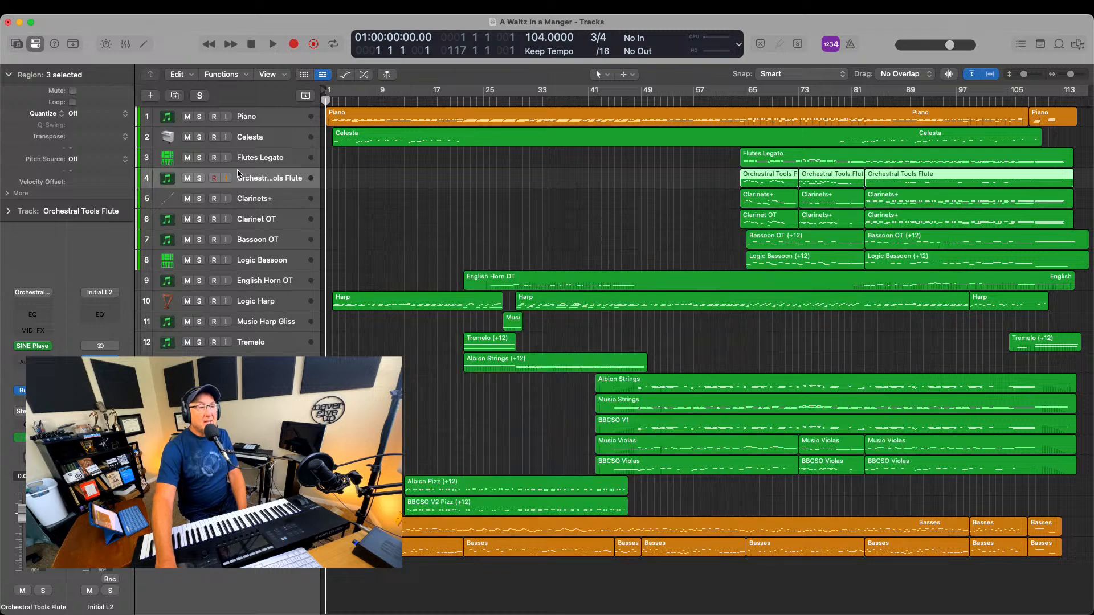
# Select the Clarinets+, Clarinet OT, Bassoon OT and Logic Bassoon tracks one after another to audition each instrument
pyautogui.click(250, 202)
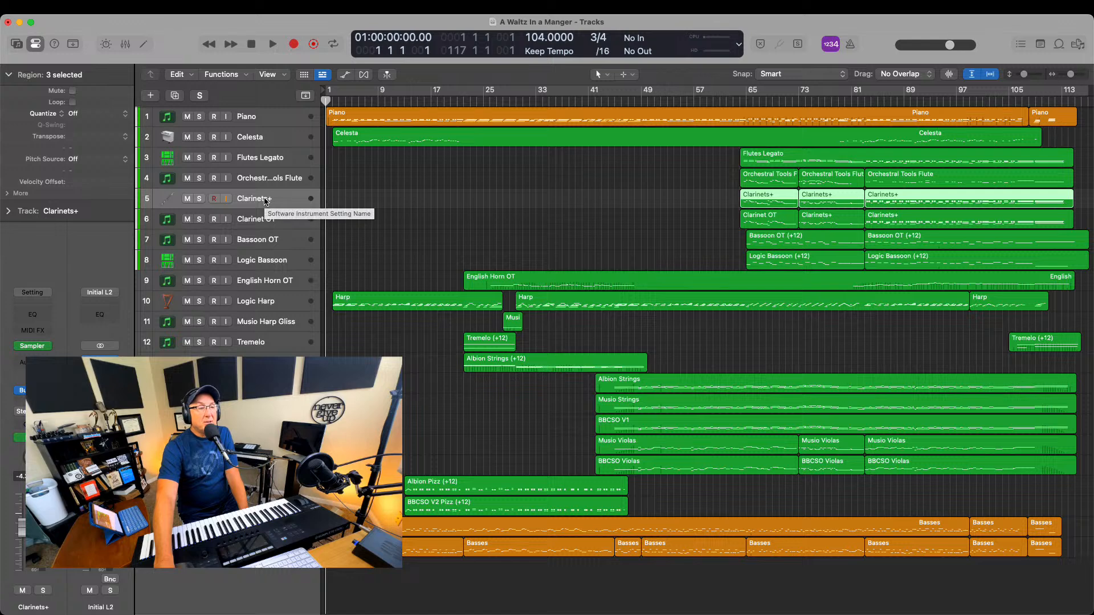
pyautogui.click(263, 227)
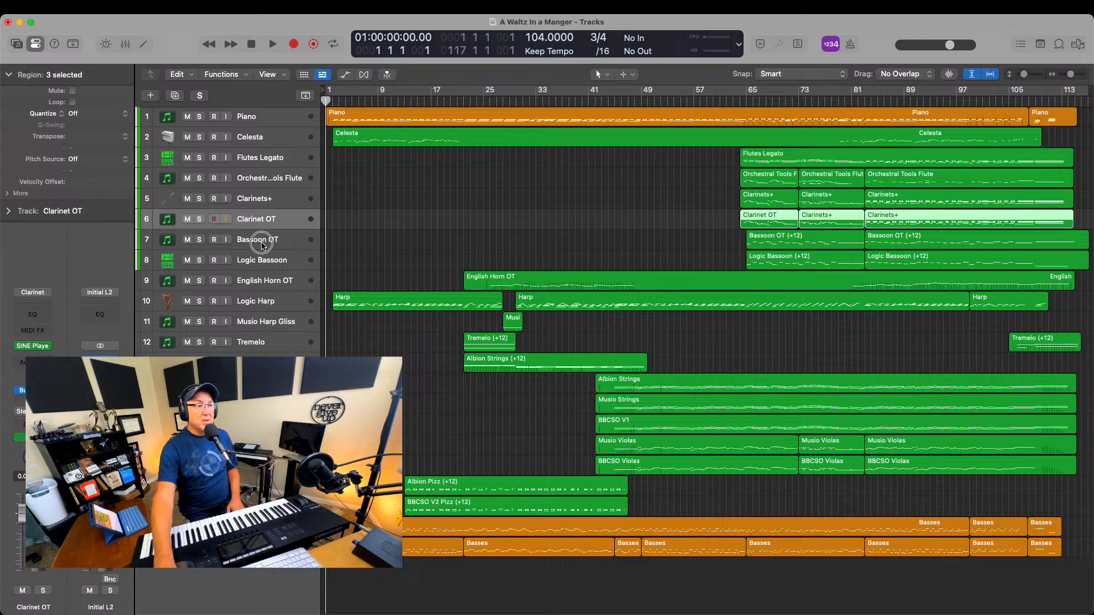
pyautogui.click(263, 244)
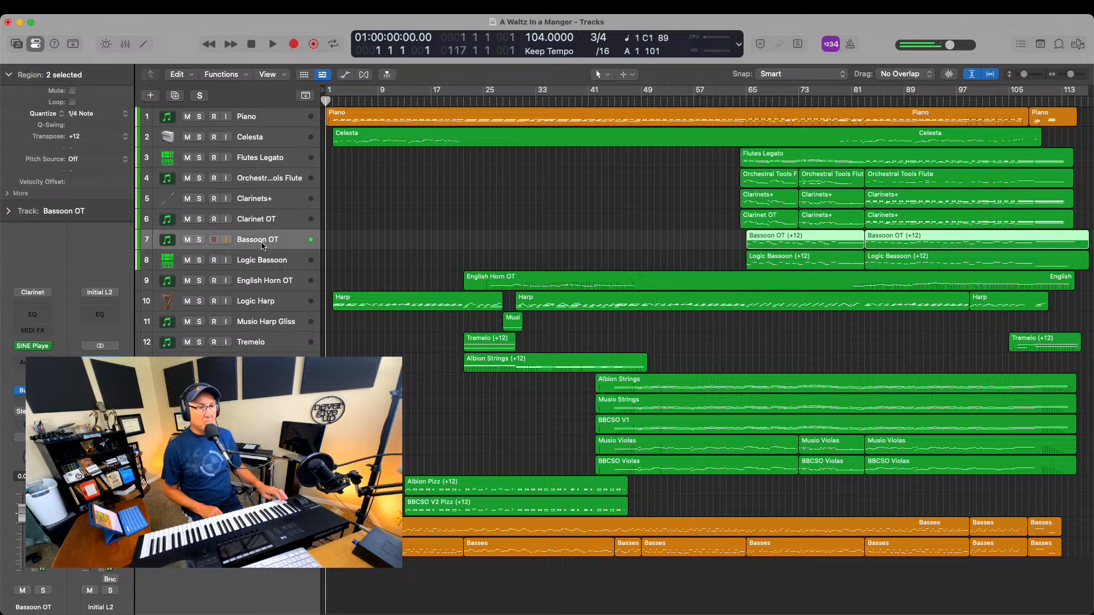
pyautogui.click(263, 261)
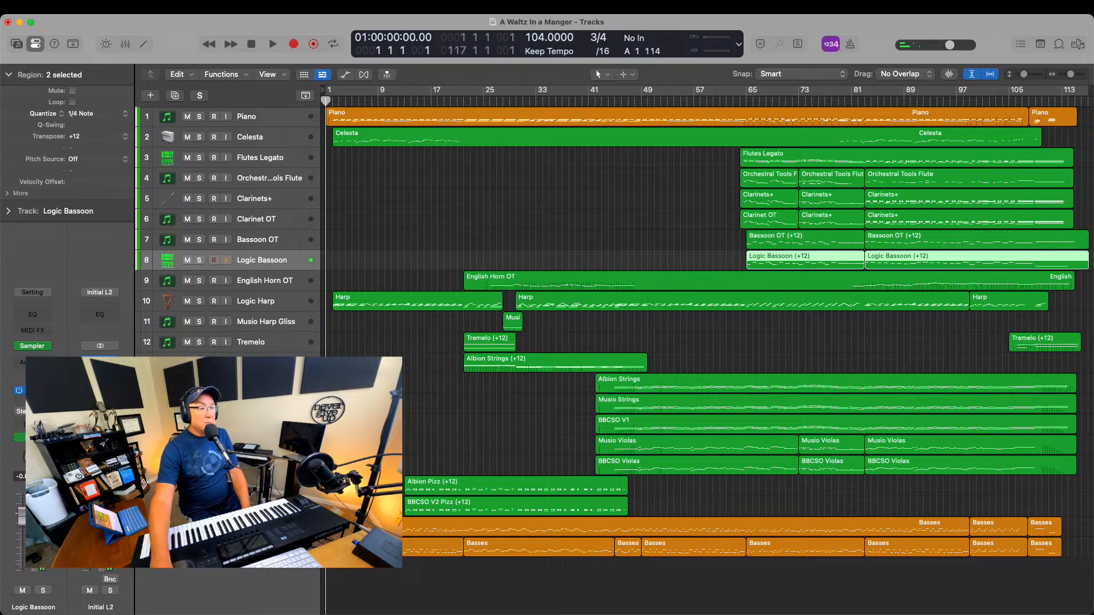
# Open the Space Designer reverb on the Logic Bassoon track's Bus 1 send, look over its settings and close it
pyautogui.click(35, 390)
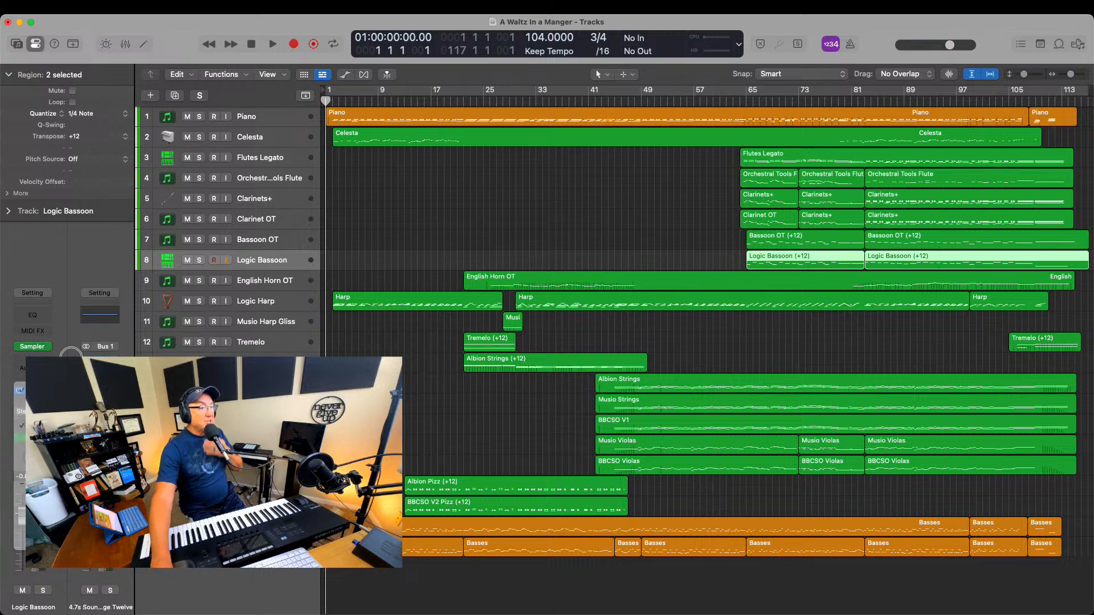
pyautogui.click(99, 368)
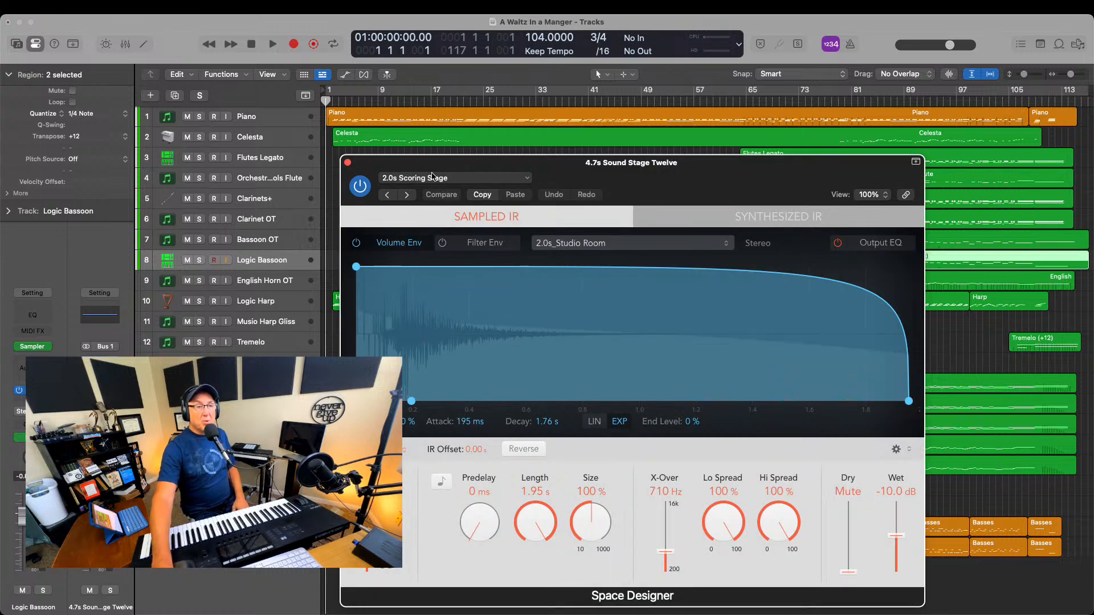
pyautogui.click(348, 163)
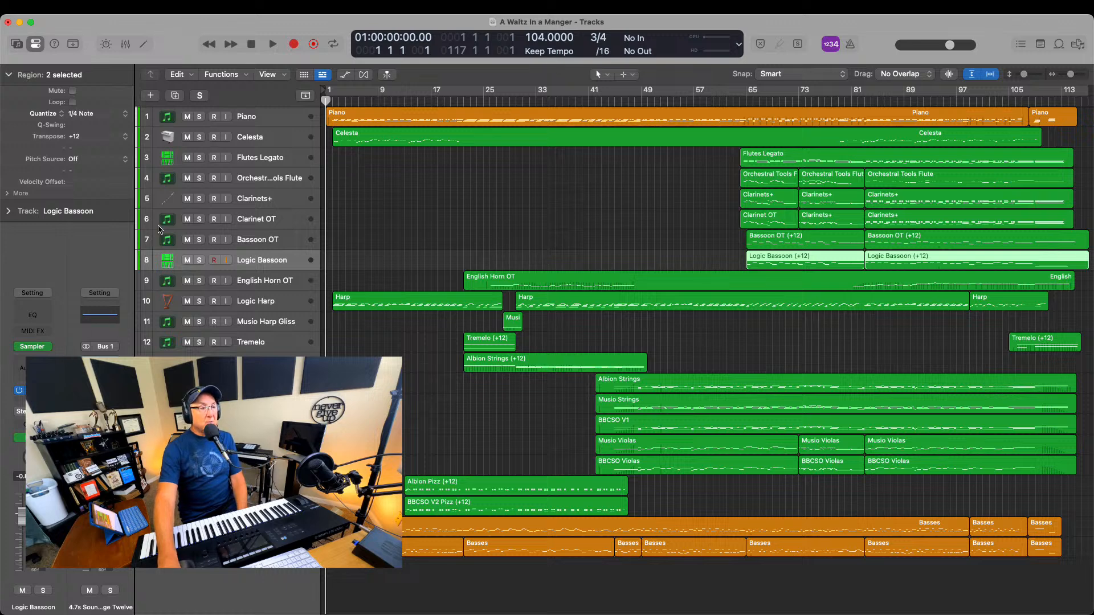
# Select the English Horn OT track with the playhead at bar 24, and move on to the Logic Harp track
pyautogui.click(254, 288)
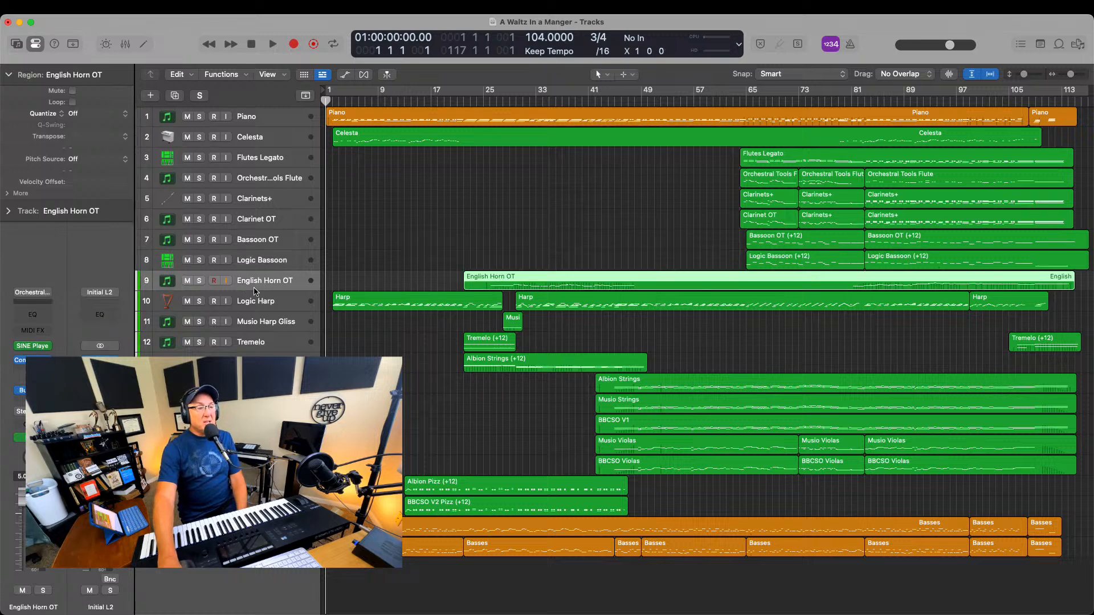
pyautogui.click(477, 103)
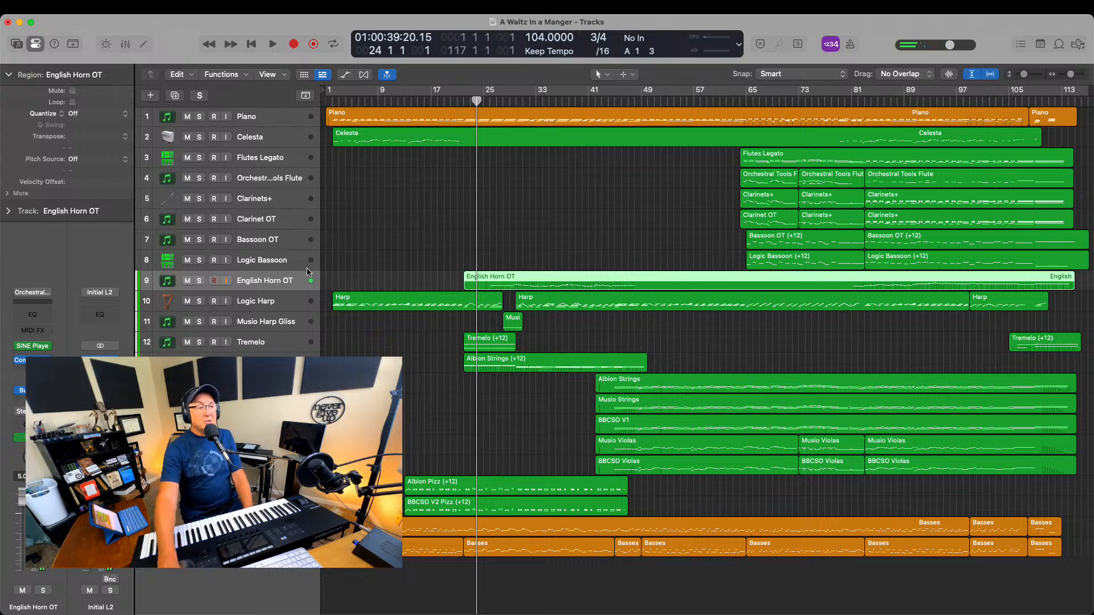
pyautogui.click(260, 307)
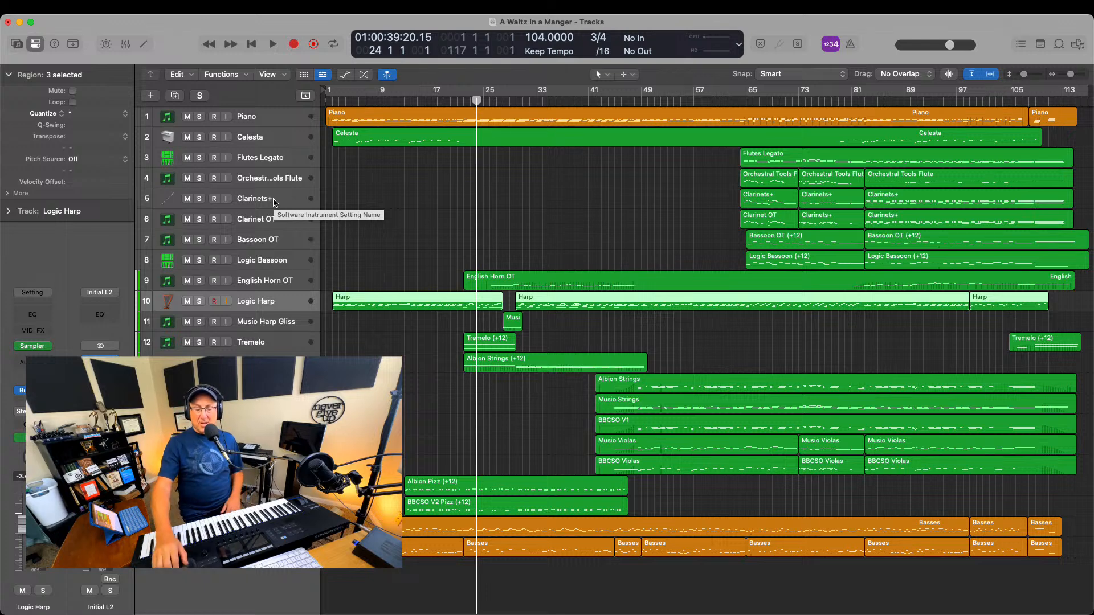
# Solo the Musio Harp Gliss track and play its glissando from bar 27
pyautogui.click(496, 100)
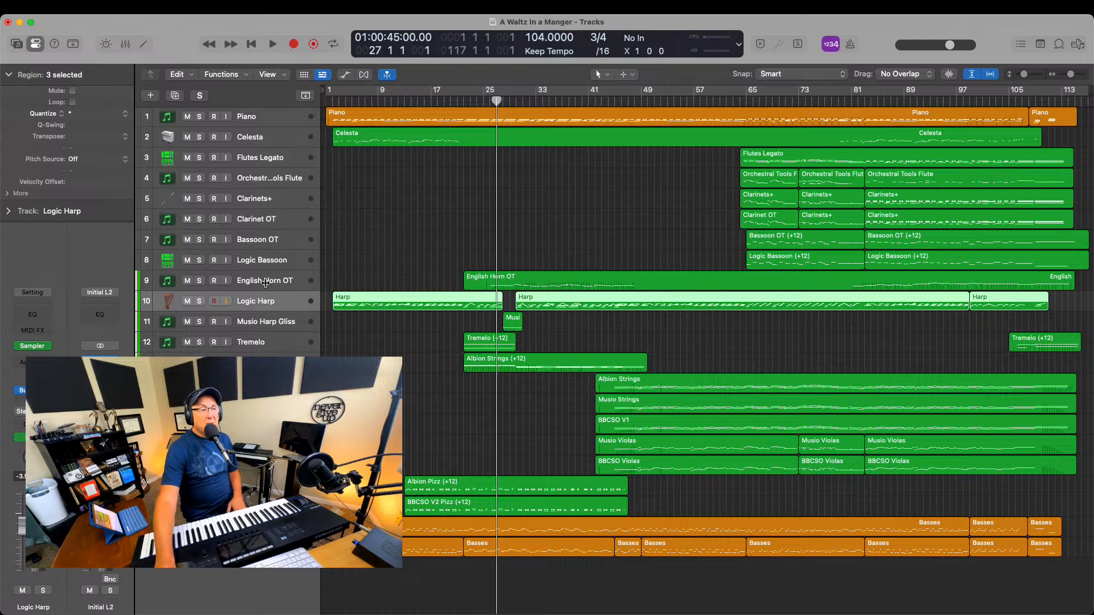
pyautogui.click(199, 321)
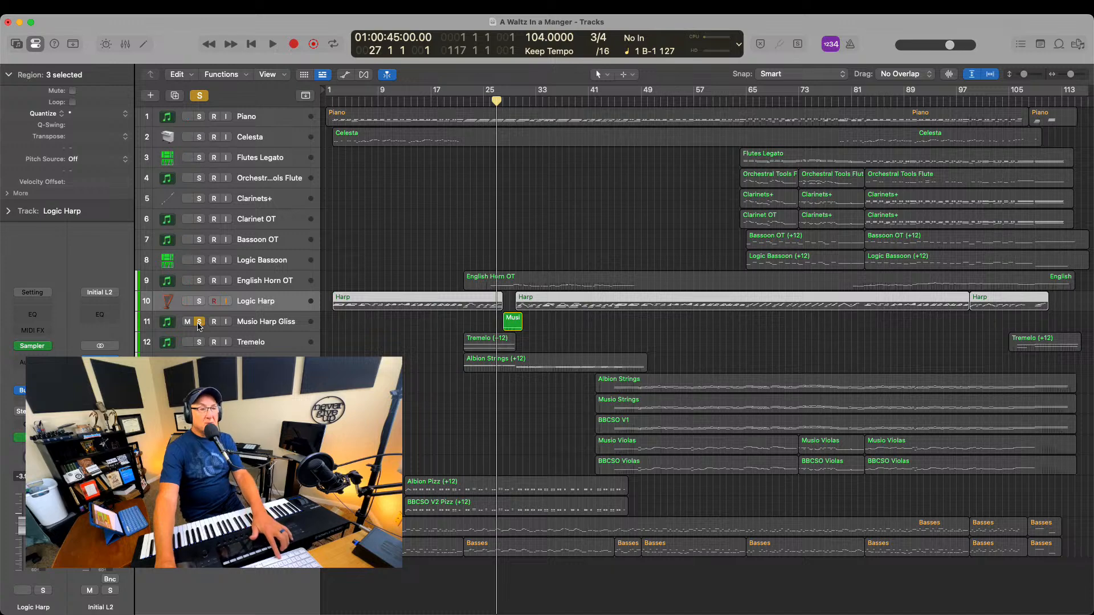
pyautogui.press('space')
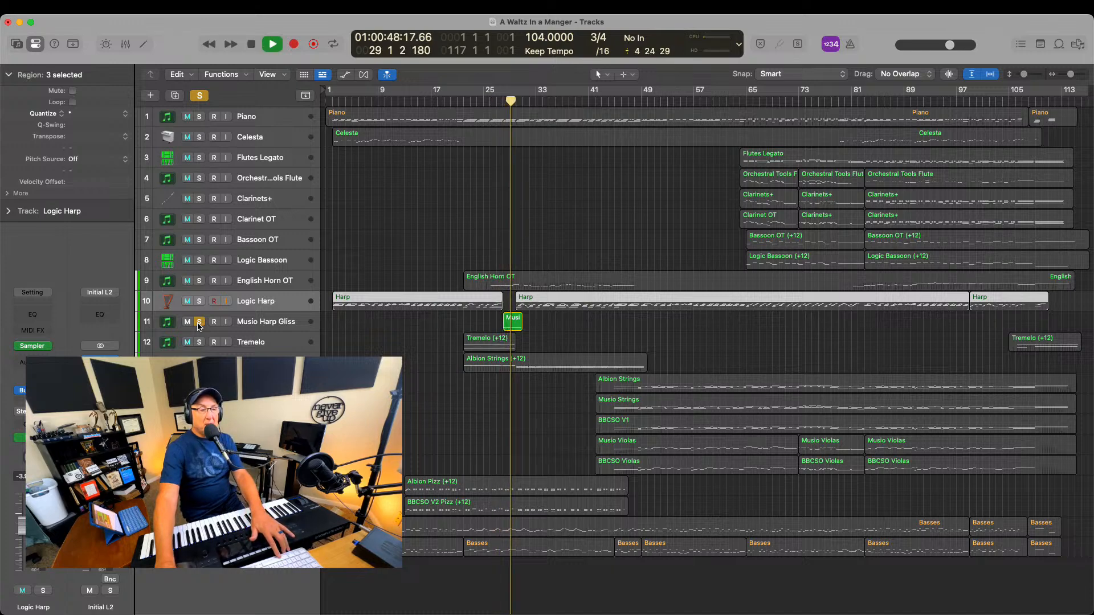
pyautogui.press('space')
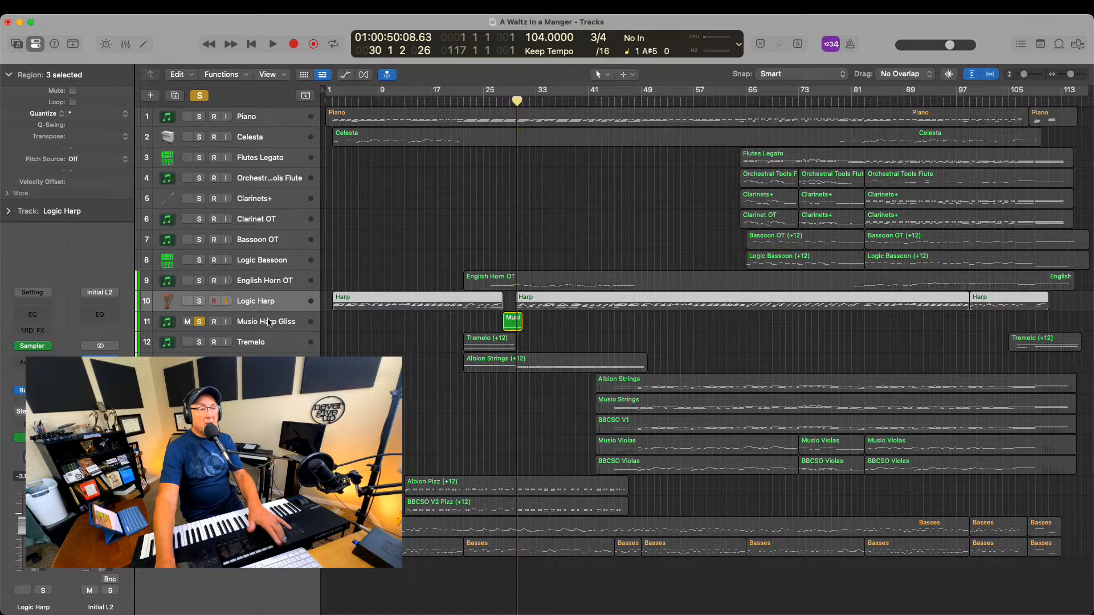
# Open the Musio plug-in on the Musio Harp Gliss track, reposition its window to view it whole, and close it
pyautogui.click(266, 321)
pyautogui.click(32, 346)
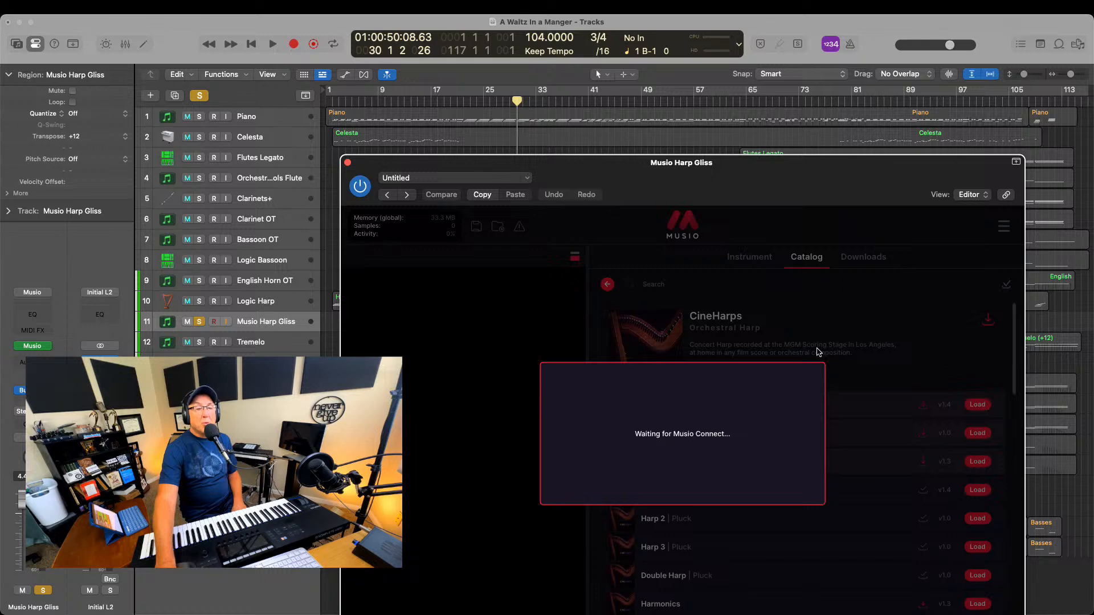
pyautogui.moveTo(761, 155); pyautogui.dragTo(525, 110)
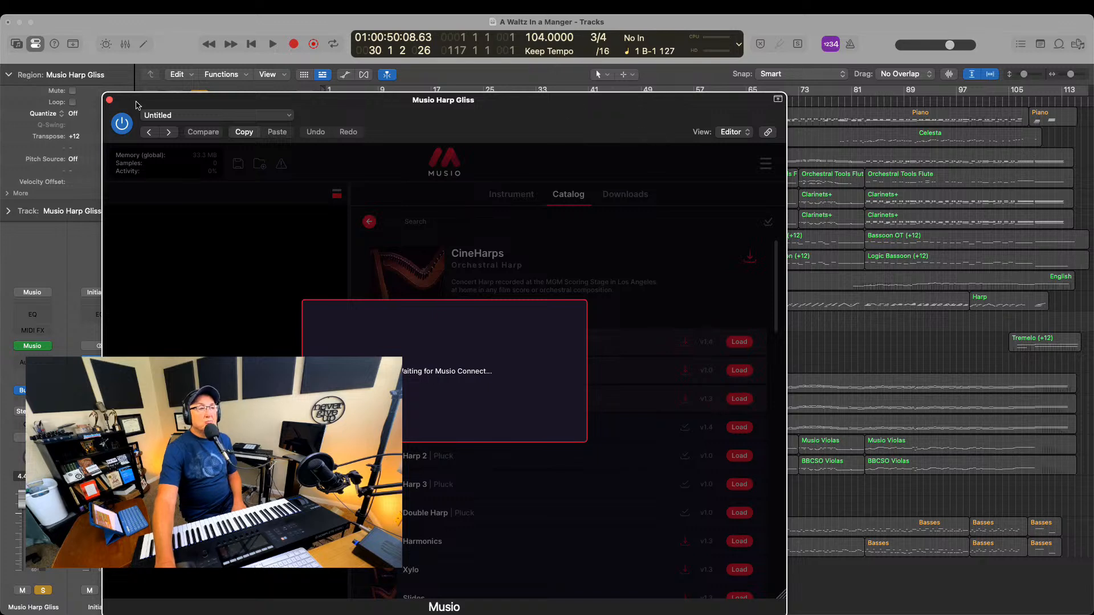
pyautogui.click(109, 100)
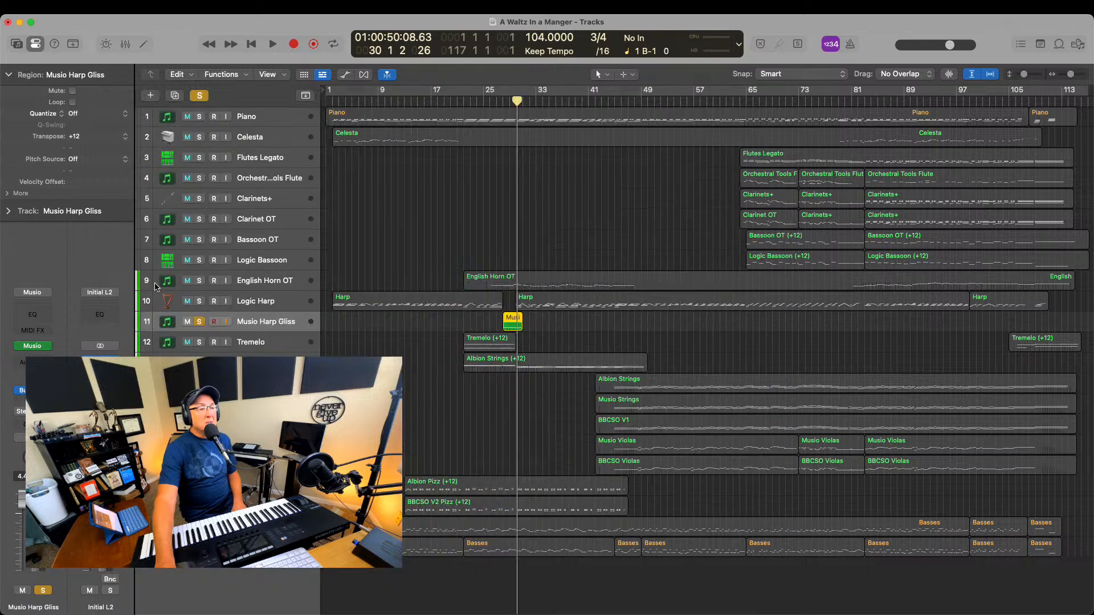
# Check the Musio plug-in on the Musio Strings track and close its window
pyautogui.click(266, 404)
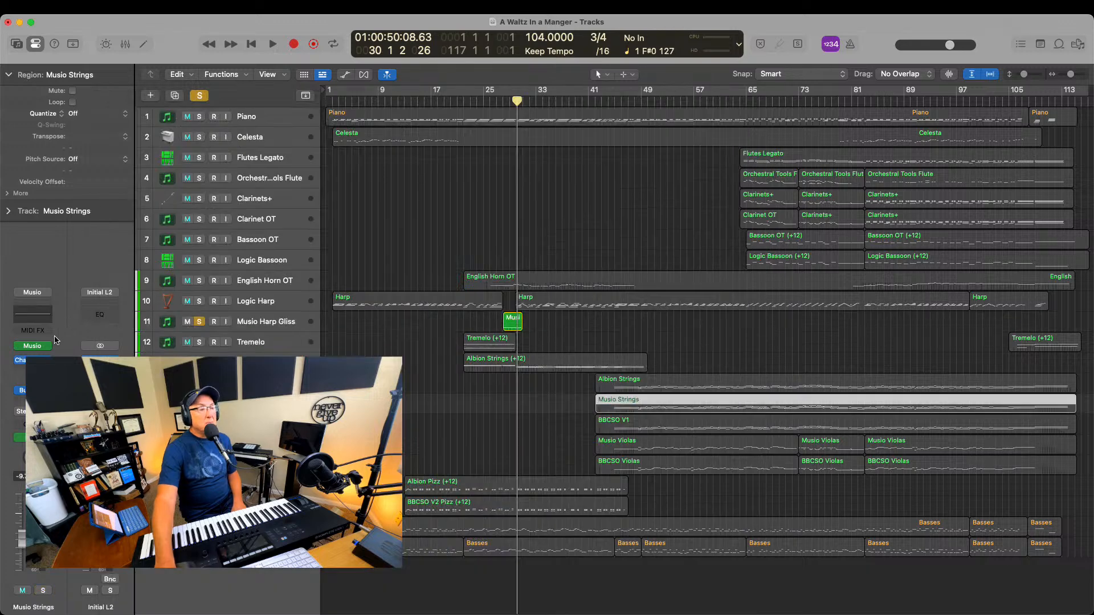
pyautogui.click(35, 346)
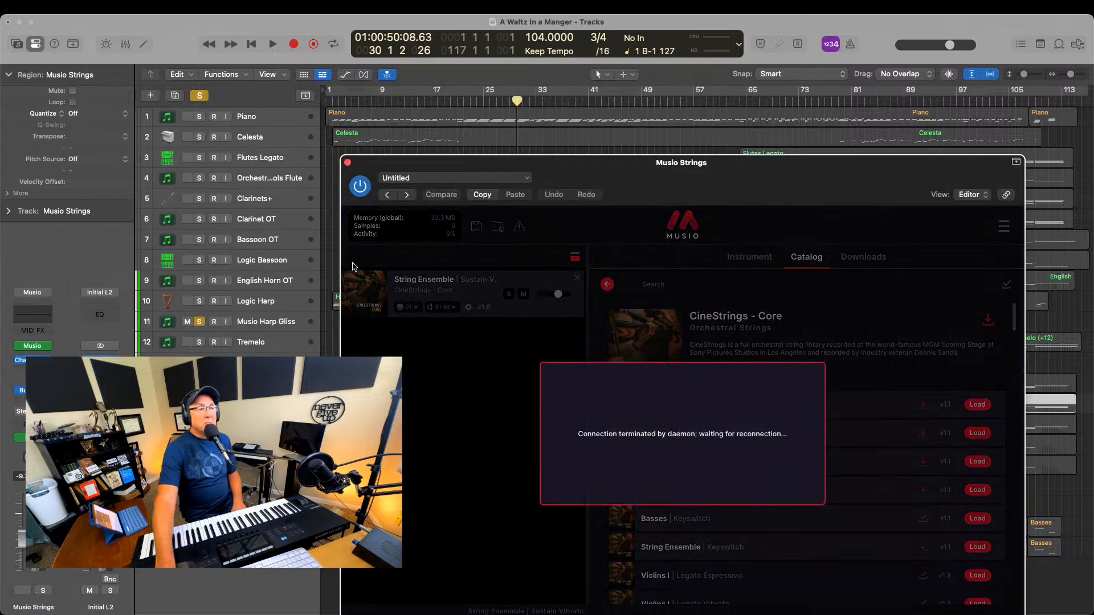
pyautogui.click(348, 164)
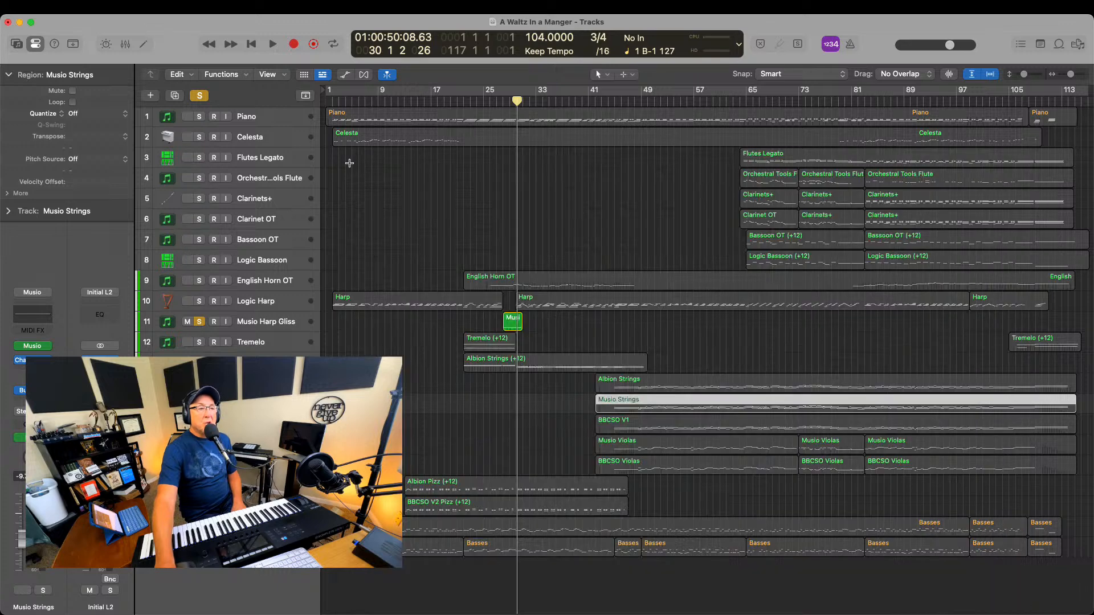
# Save the project and turn off solo on the Musio Harp Gliss track
pyautogui.click(85, 7)
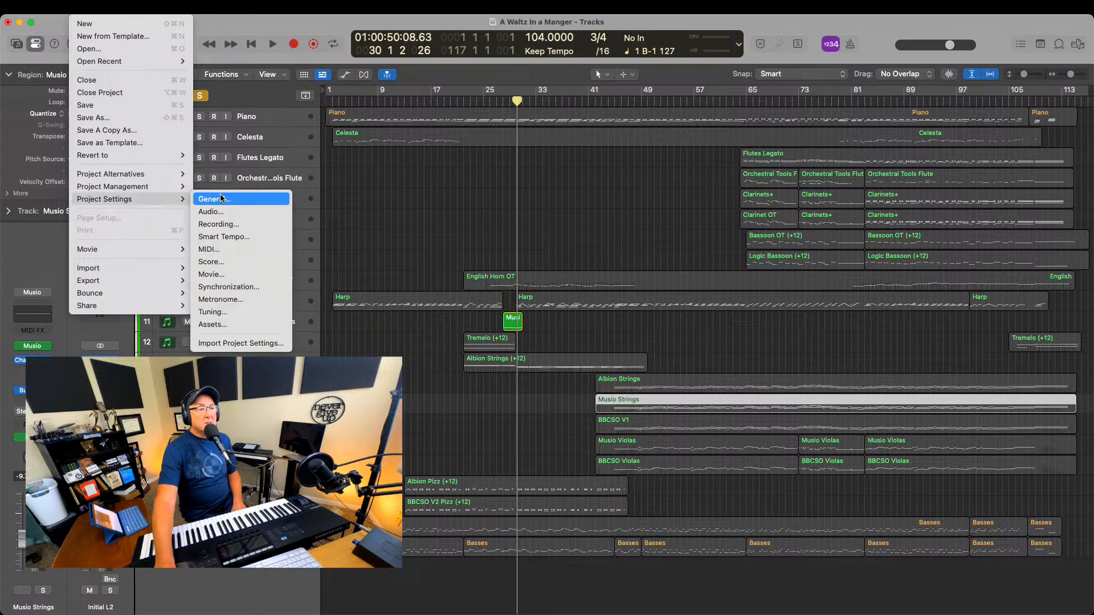
pyautogui.click(135, 107)
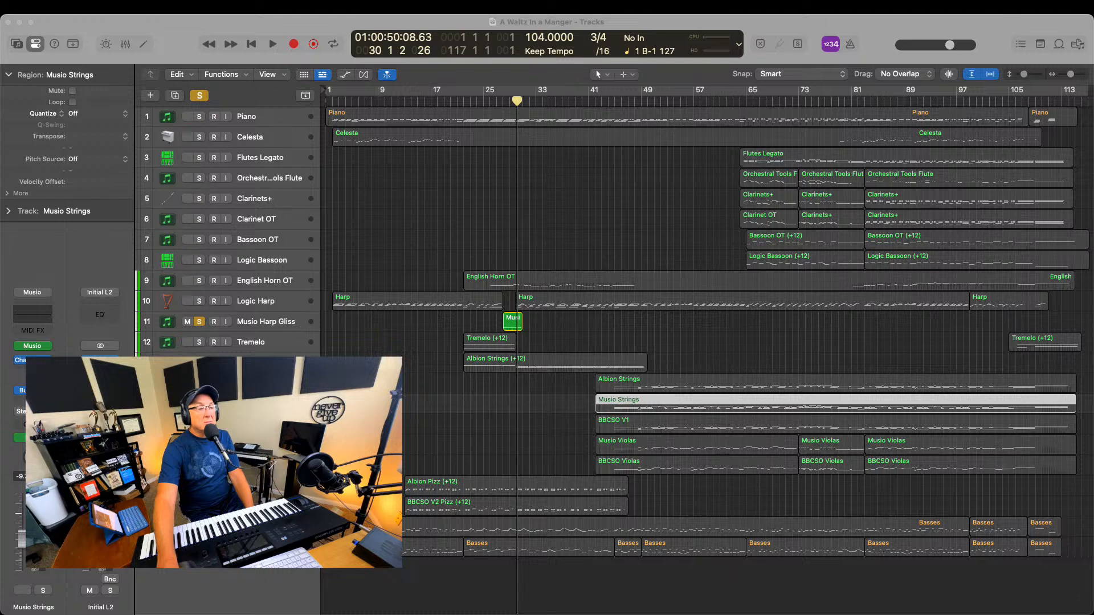
pyautogui.click(199, 321)
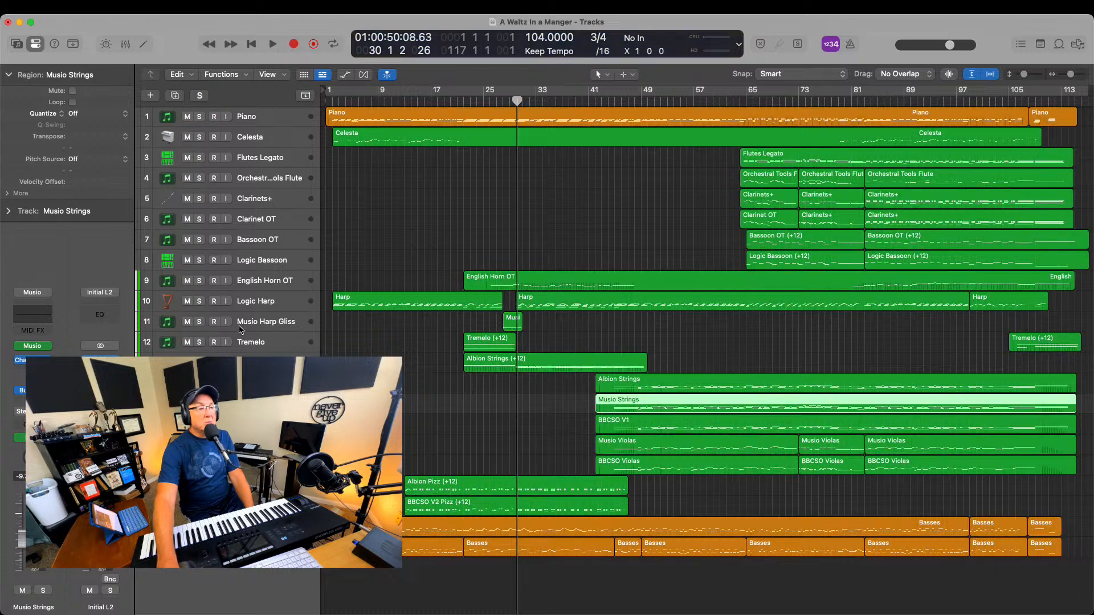
# Reopen the Musio plug-in on the Musio Harp Gliss track to view the loaded CineHarps Glissando Swell patch, and close it
pyautogui.click(289, 321)
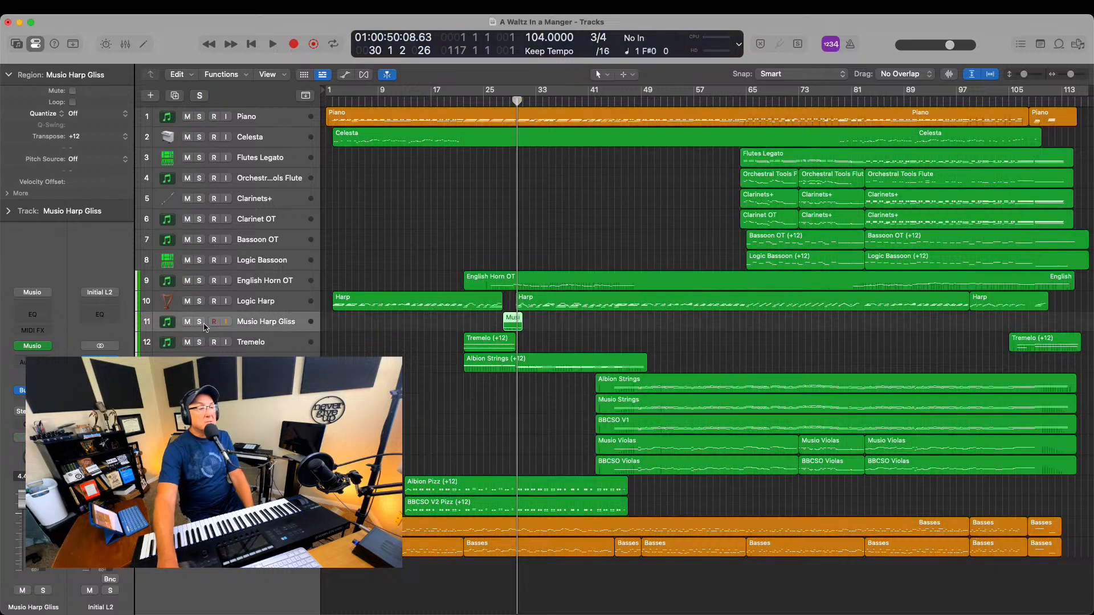
pyautogui.click(30, 347)
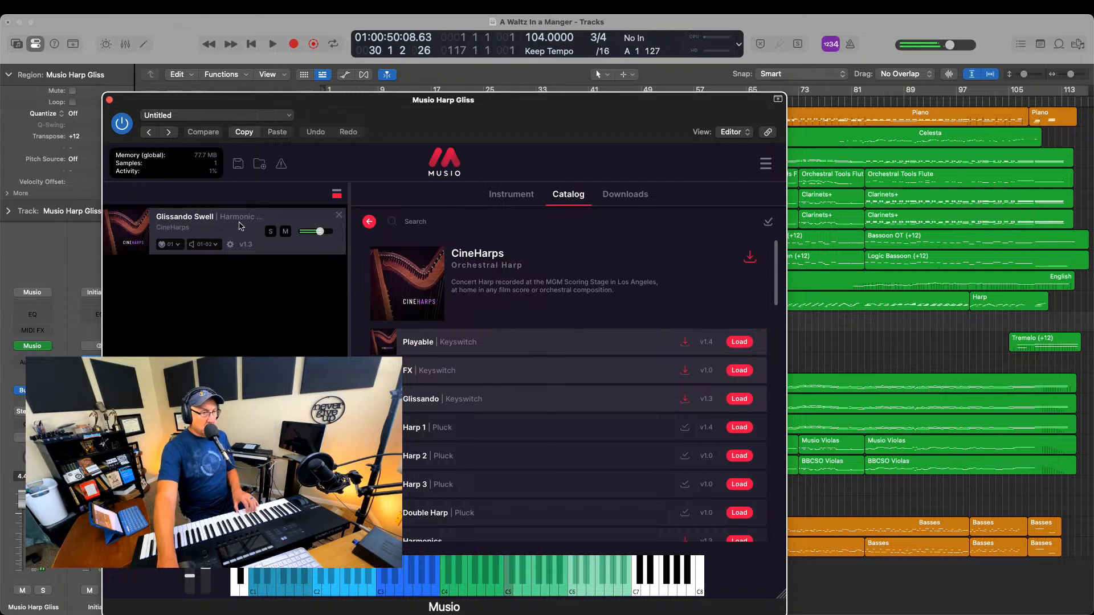
pyautogui.click(110, 100)
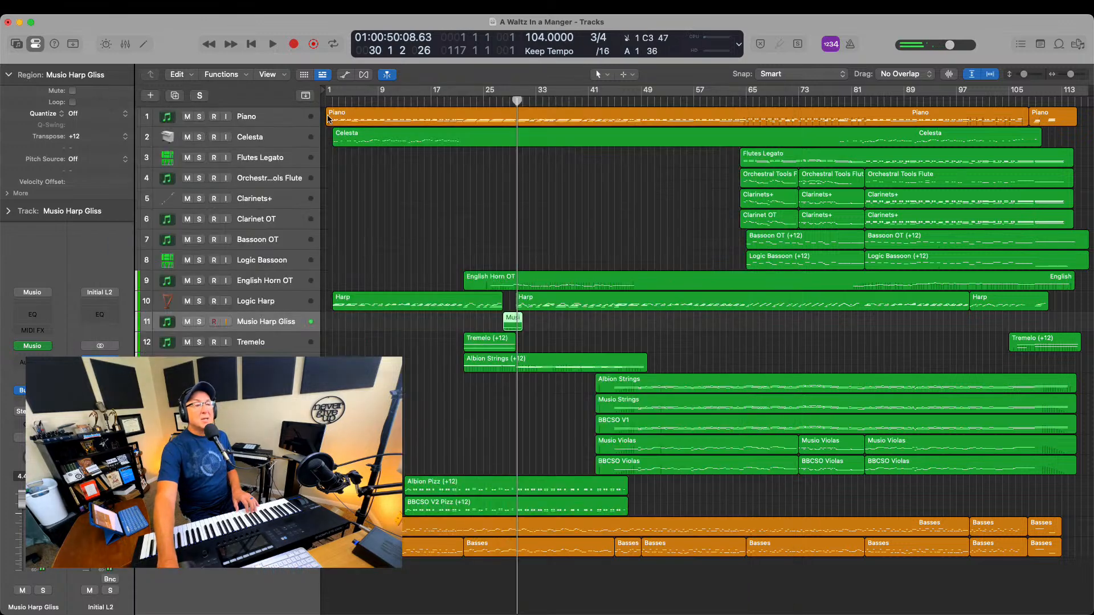
# Play the harp glissando in the full arrangement from just before its region until about bar 31
pyautogui.click(487, 104)
pyautogui.press('space')
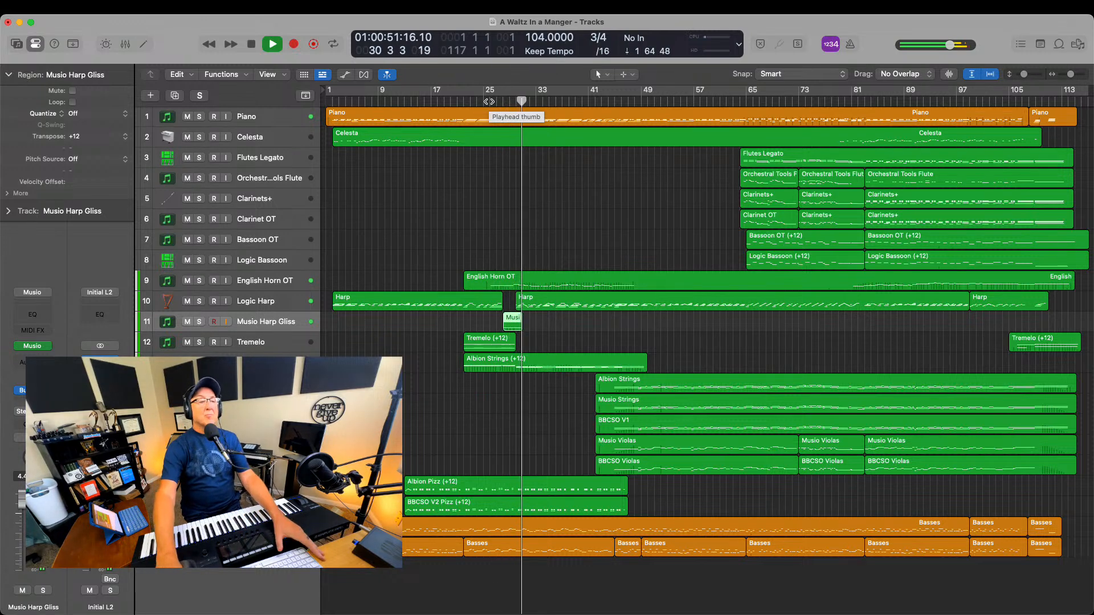
pyautogui.press('space')
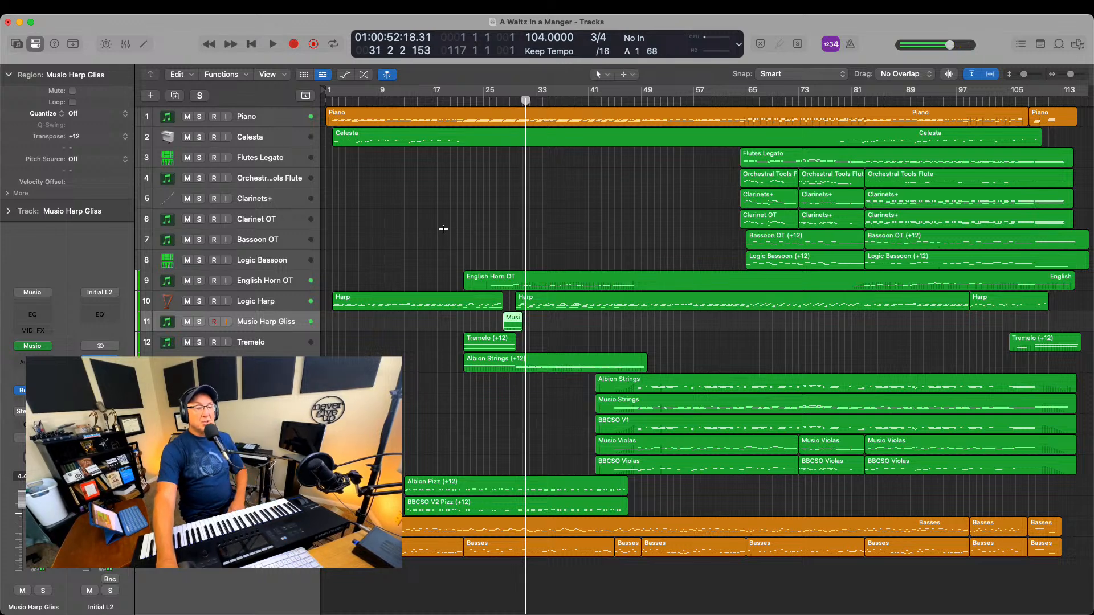
# Select the Tremelo track, view its Albion ONE patch in Komplete Kontrol, and close the plug-in window
pyautogui.click(255, 345)
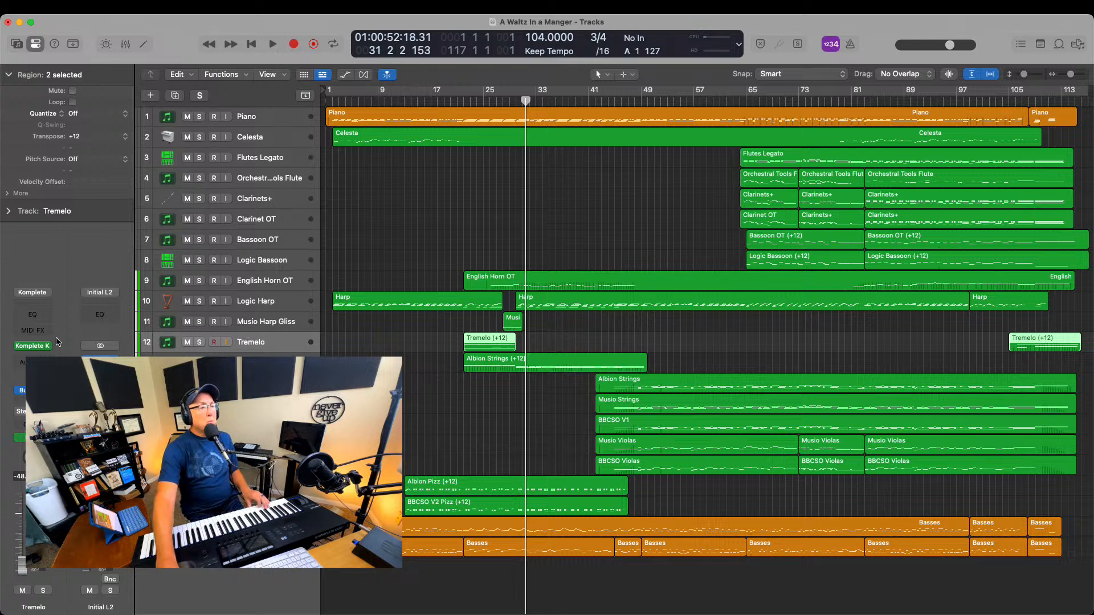
pyautogui.click(35, 346)
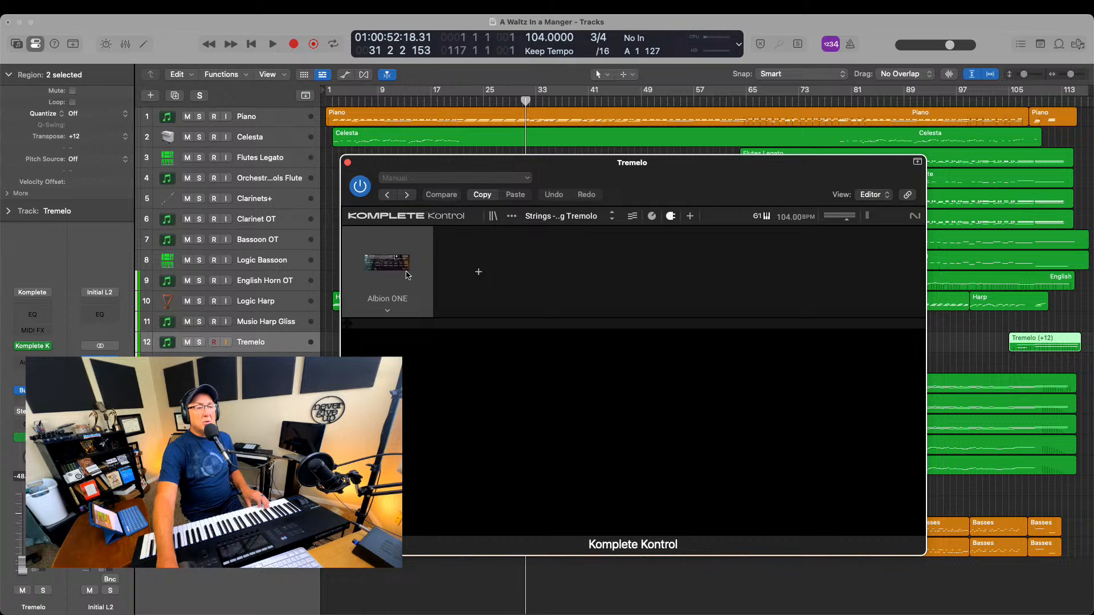
pyautogui.click(347, 163)
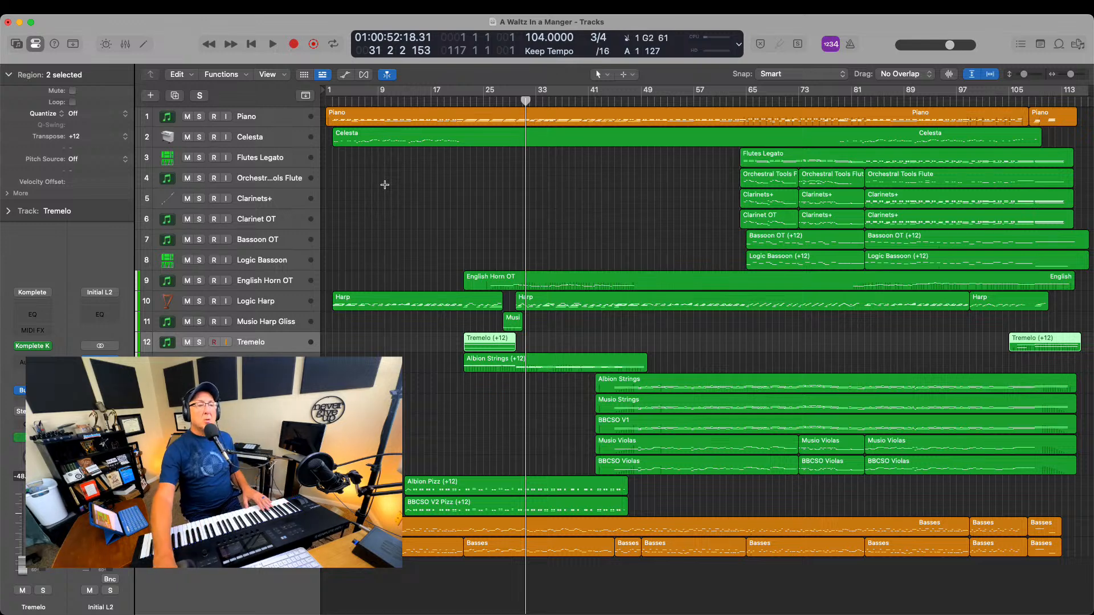
# Play the arrangement around bar 24 to hear the first Tremelo region, and recheck the track's Komplete Kontrol instrument
pyautogui.hotkey('shift', 'space')
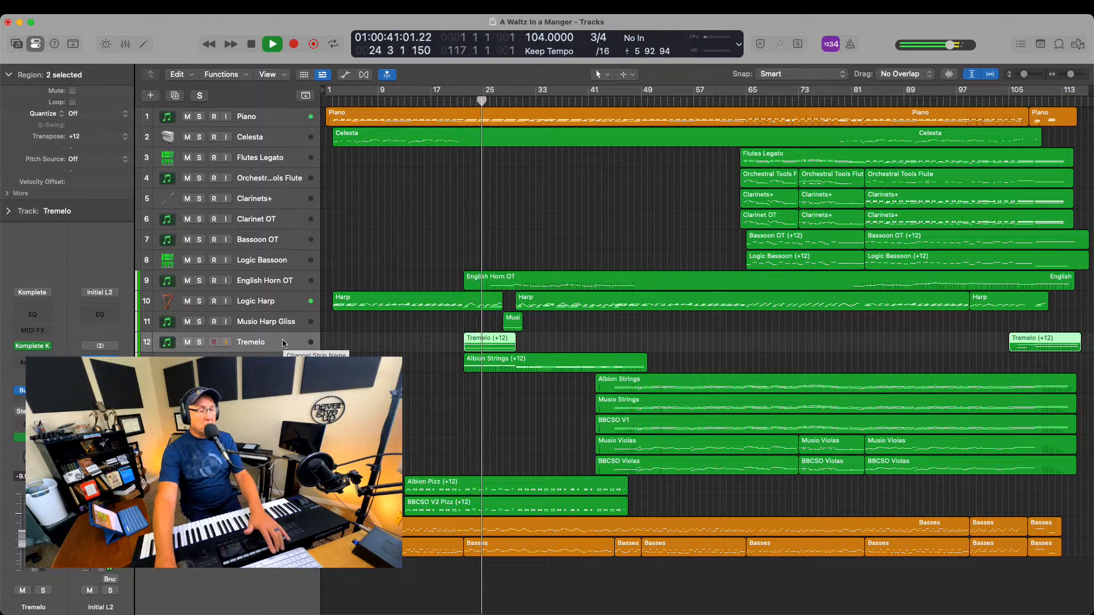
pyautogui.press('space')
pyautogui.click(25, 345)
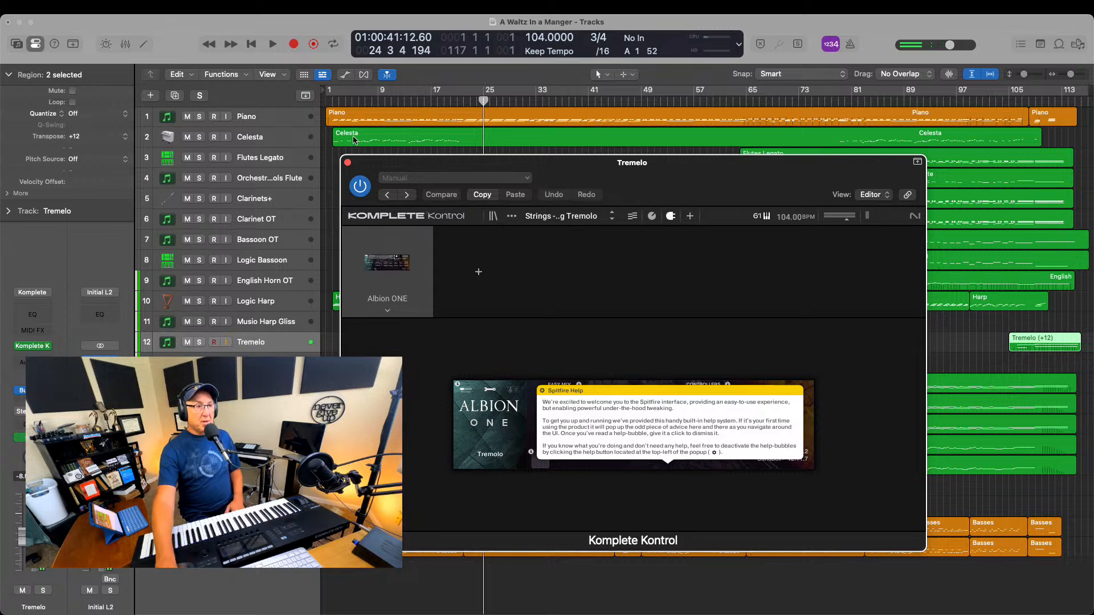
pyautogui.click(347, 163)
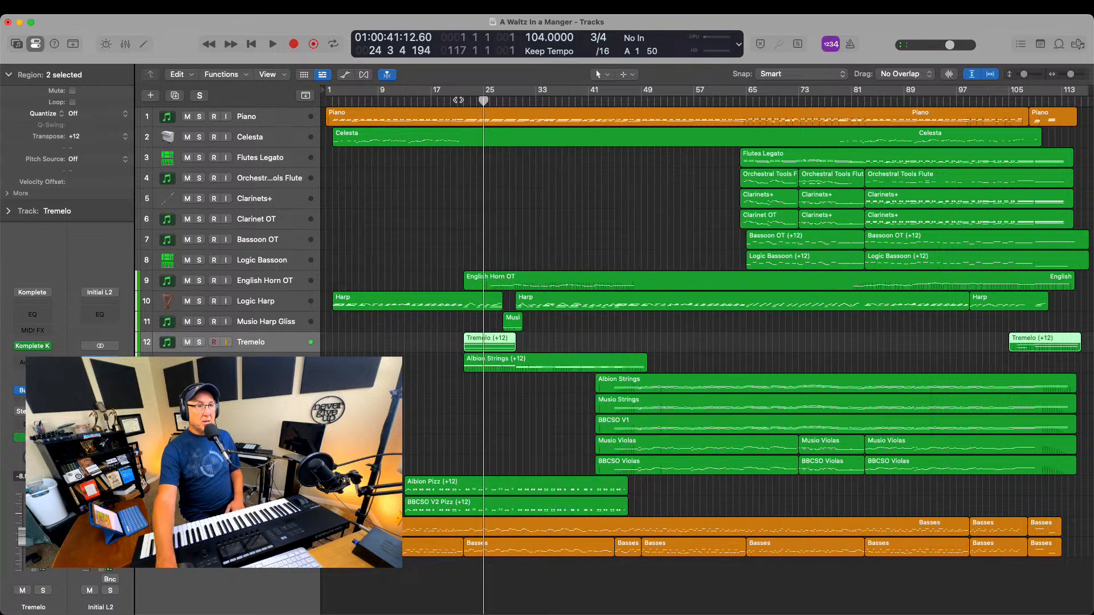
# Play the first Tremelo region from just before bar 24, soloed and in the full arrangement, and stop playback
pyautogui.doubleClick(458, 100)
pyautogui.click(200, 343)
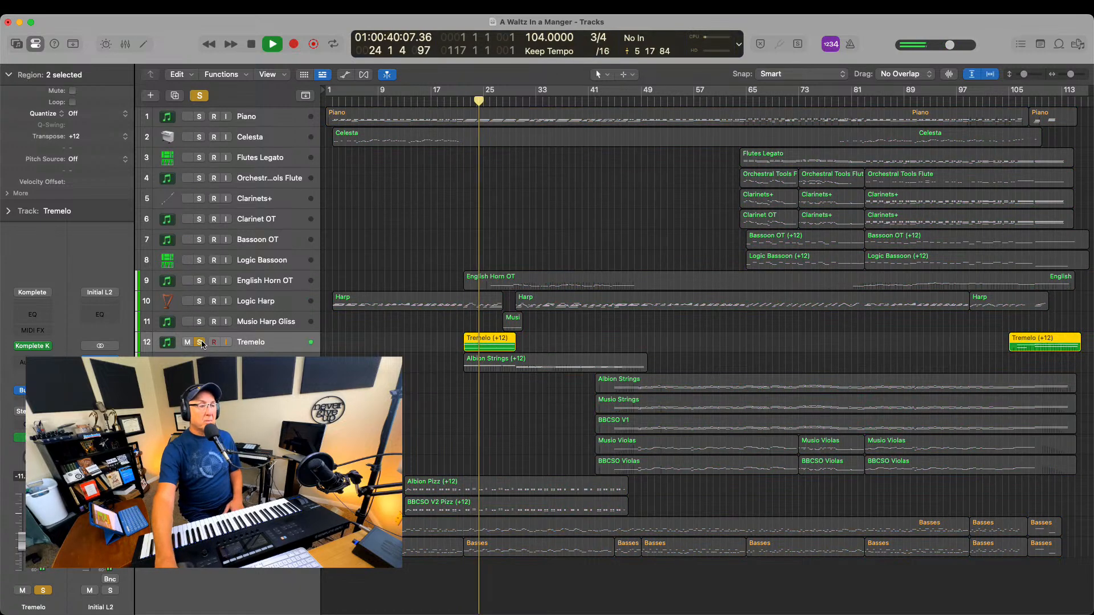
pyautogui.click(200, 342)
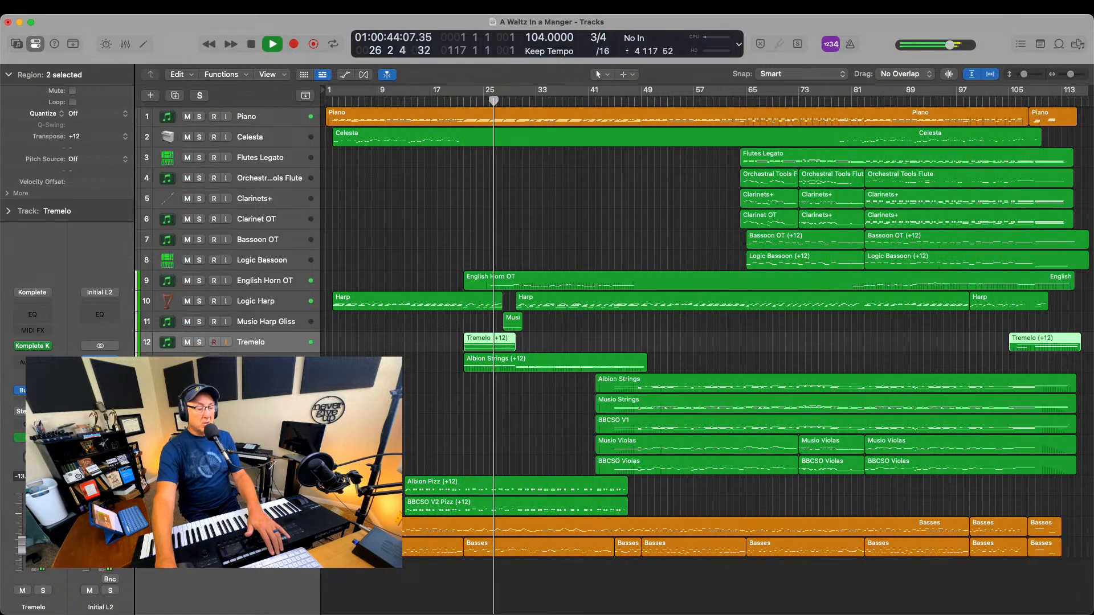
pyautogui.press('space')
# Solo the first Albion Strings track, play it from bar 27 to about bar 32, and solo the second Albion Strings track as well
pyautogui.hotkey('ctrl', 's')
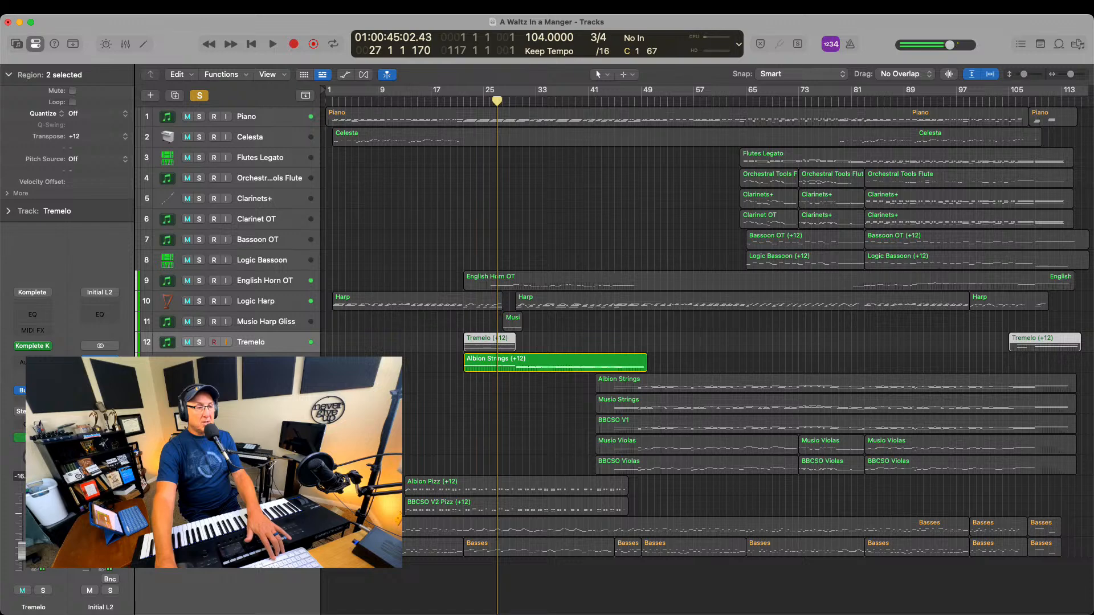
pyautogui.hotkey('shift', 'space')
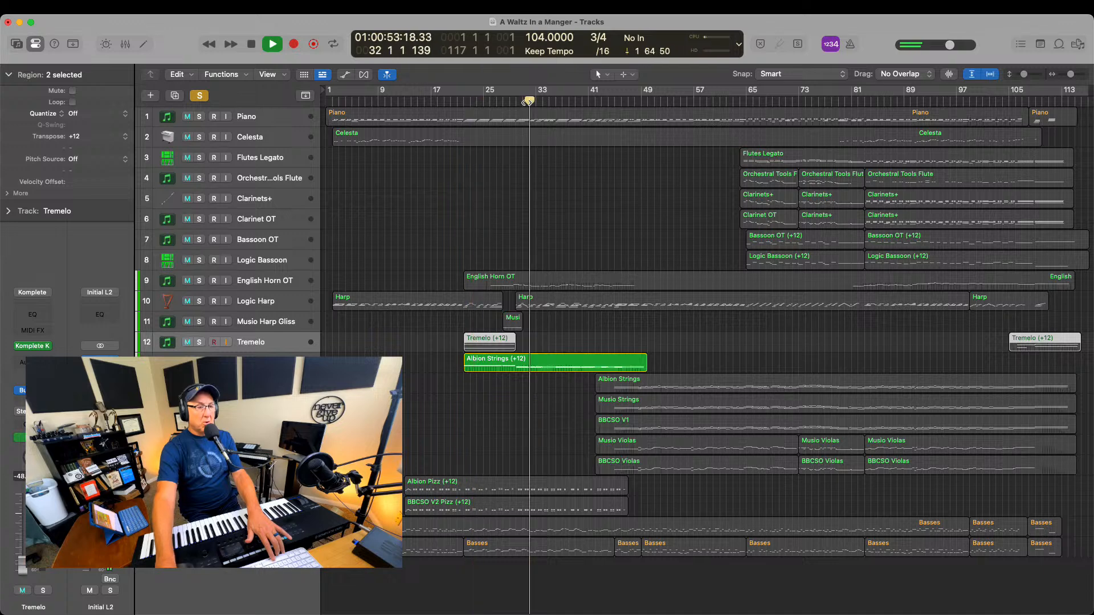
pyautogui.click(199, 383)
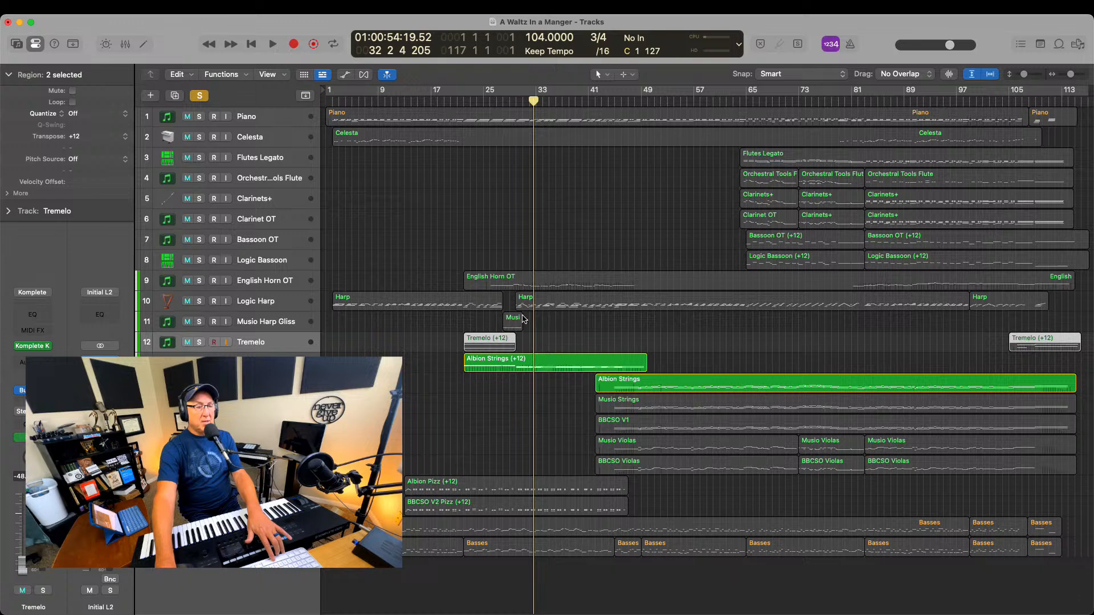
# Solo Musio Strings too and play from about bar 43, dropping both Albion Strings tracks from the solo to hear Musio Strings alone
pyautogui.click(264, 404)
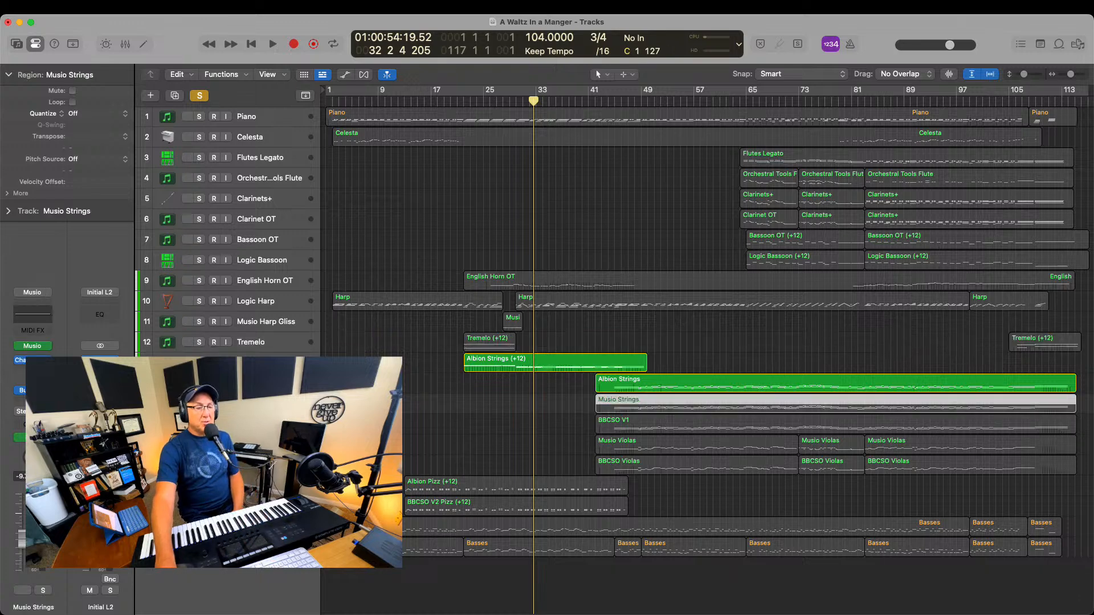
pyautogui.press('s')
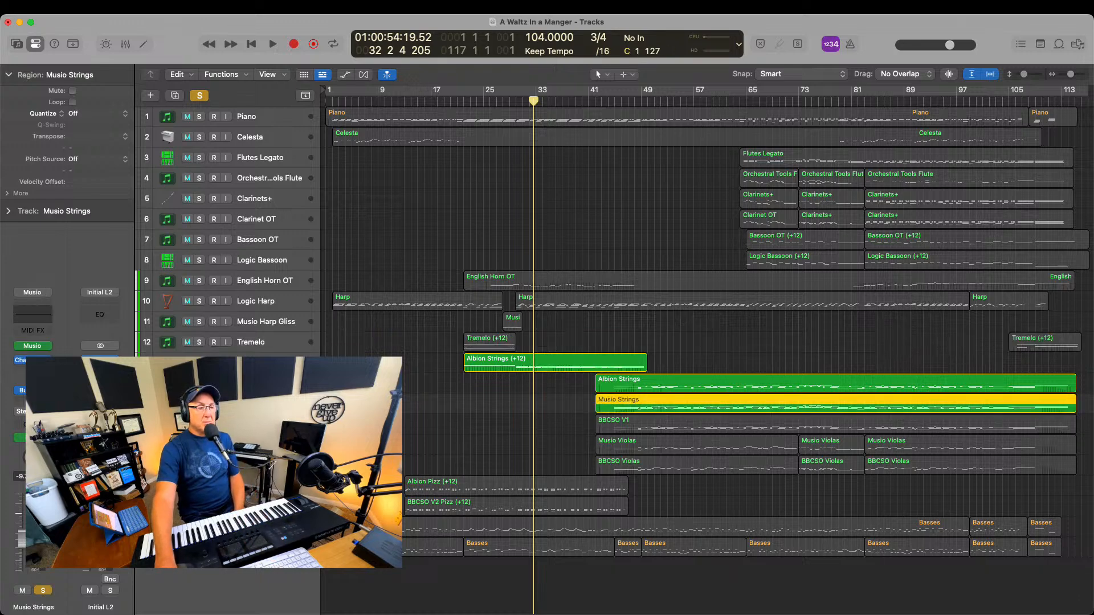
pyautogui.click(608, 104)
pyautogui.press('space')
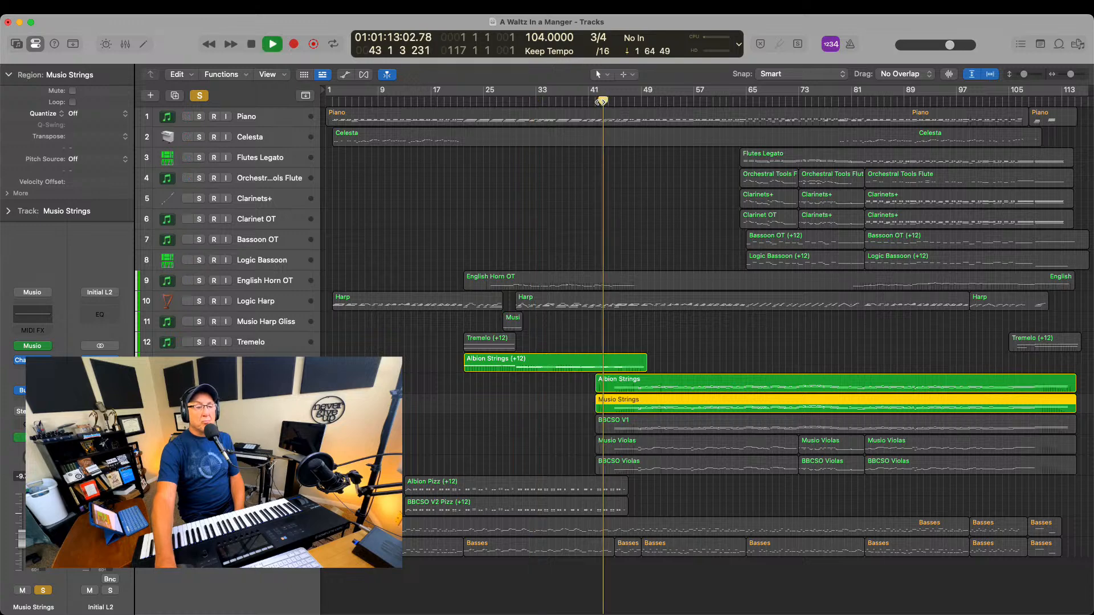
pyautogui.click(199, 383)
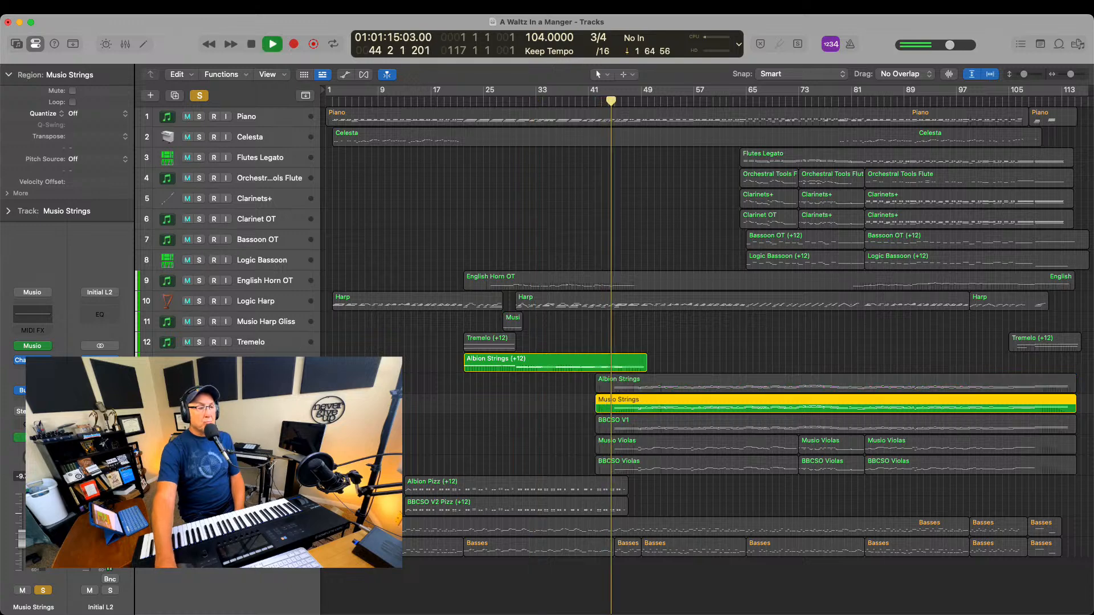
pyautogui.click(251, 363)
pyautogui.press('s')
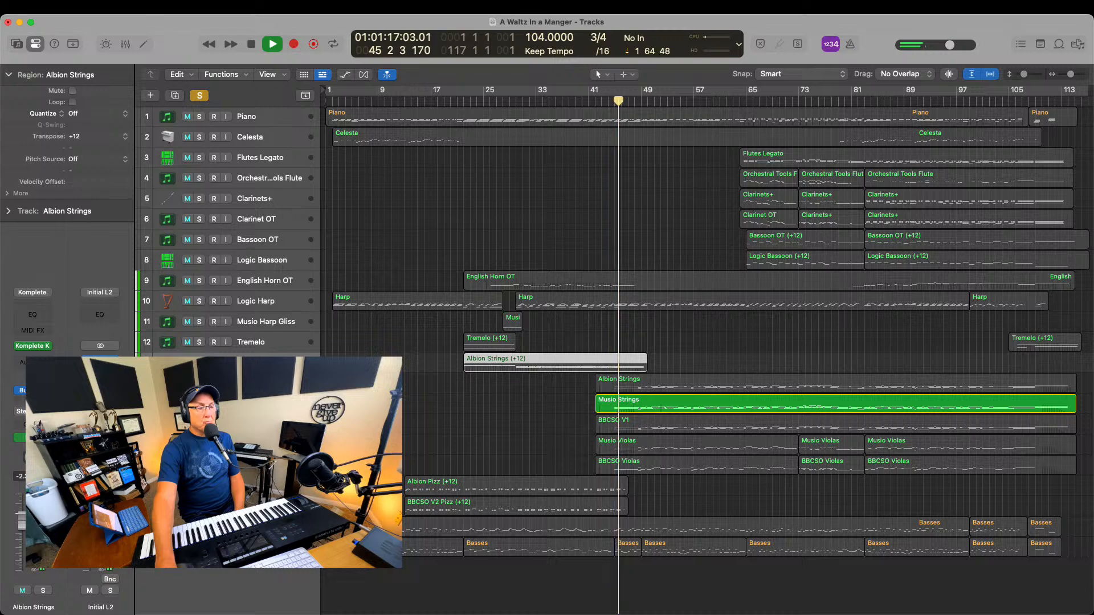
# Audition Musio Violas together with Musio Strings until about bar 48, stop playback, and clear both solos
pyautogui.click(199, 445)
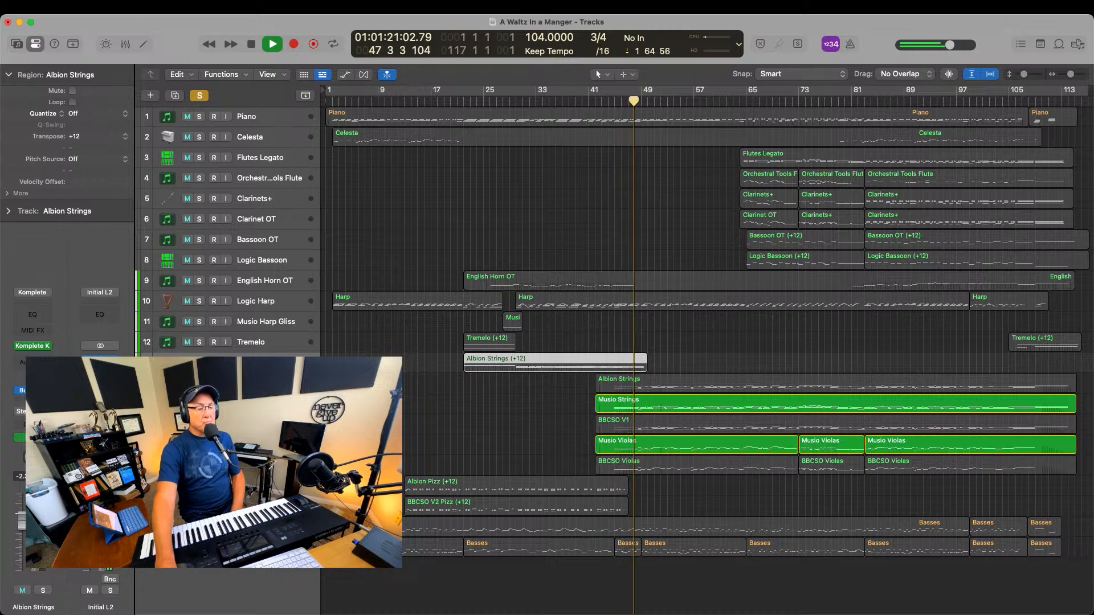
pyautogui.press('space')
pyautogui.click(199, 444)
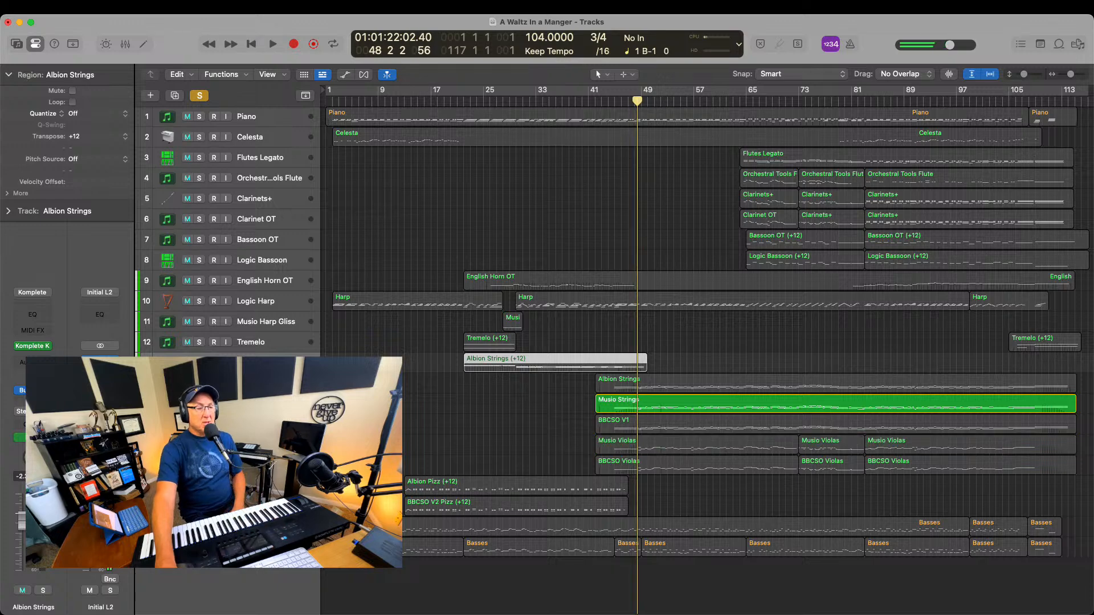
pyautogui.click(199, 403)
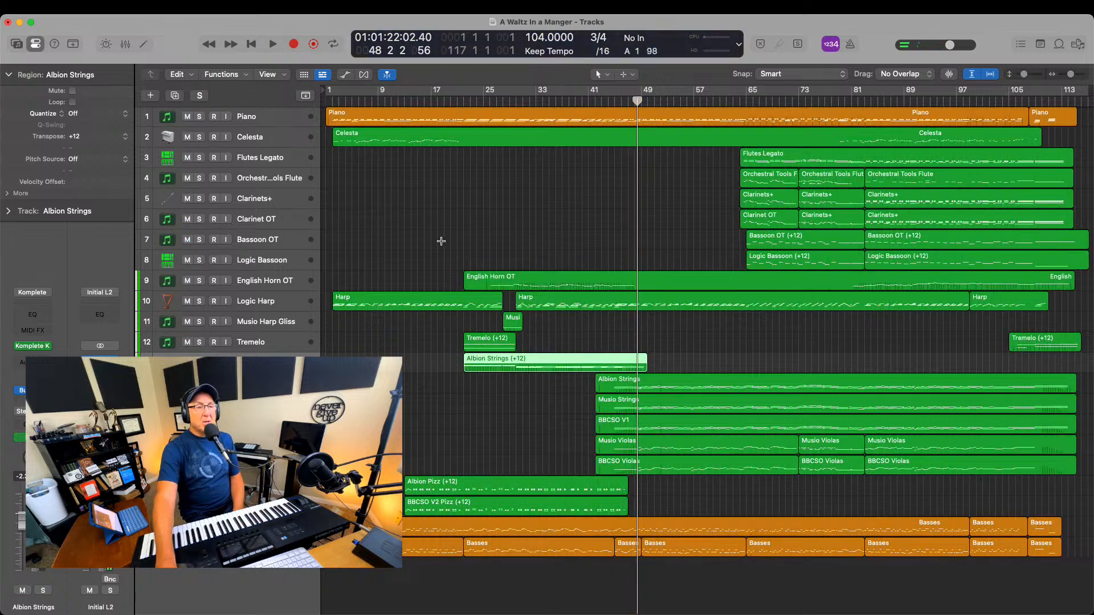
# Turn on cycle mode, select the BBCSO Violas, Albion Pizz and BBCSO V2 Pizz tracks in turn, and play from the start of the pizzicato regions
pyautogui.click(416, 95)
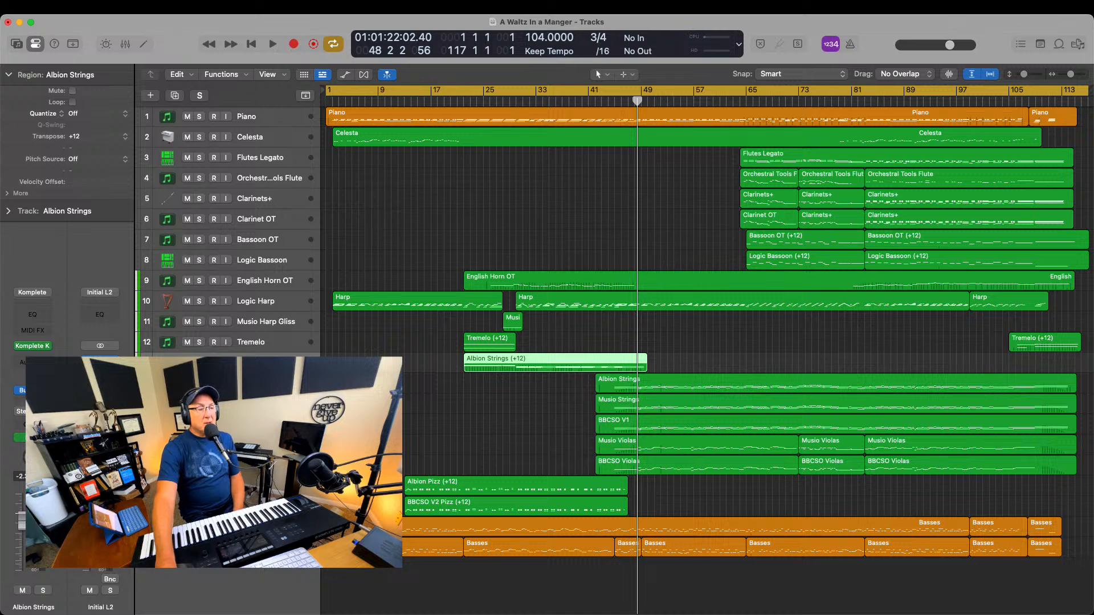
pyautogui.click(261, 465)
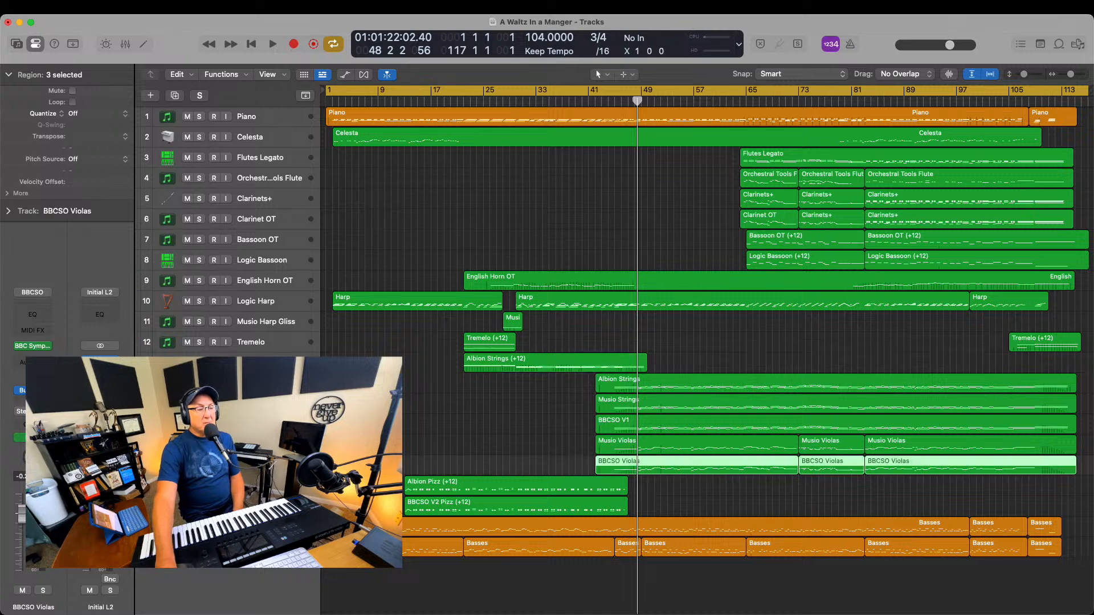
pyautogui.click(261, 486)
pyautogui.click(261, 505)
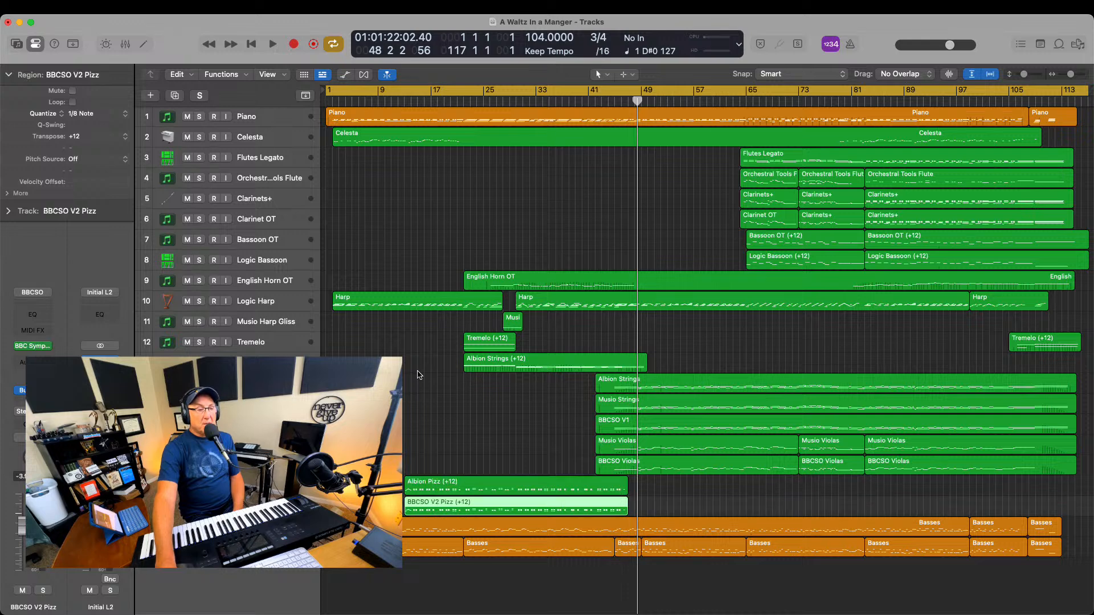
pyautogui.press('space')
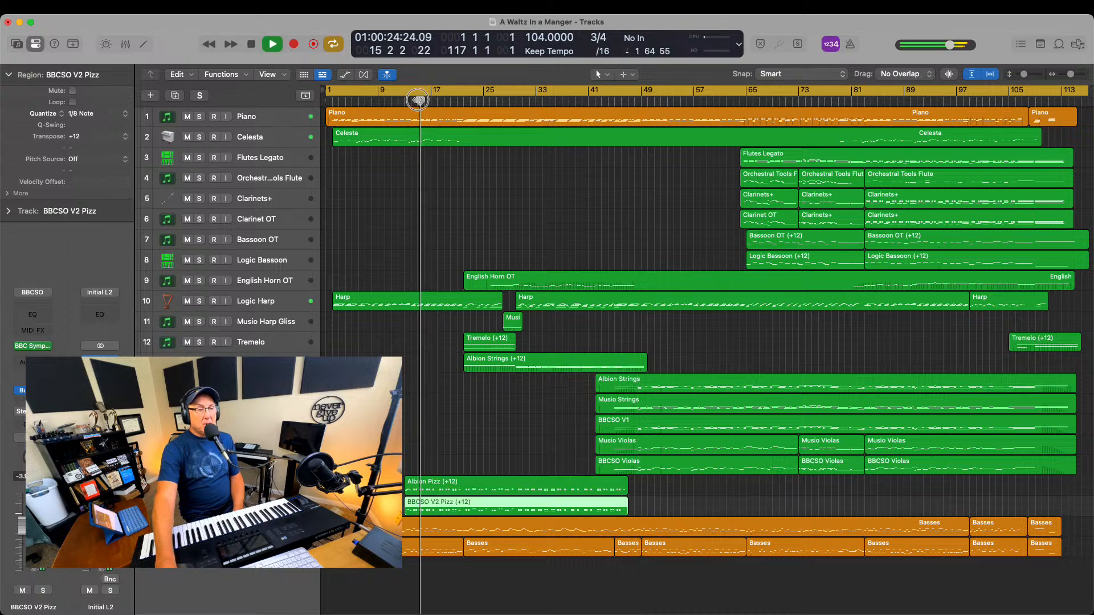
# Solo Albion Pizz and BBCSO V2 Pizz to hear the pizzicato strings until about bar 24, stop, and clear the solos
pyautogui.press('s')
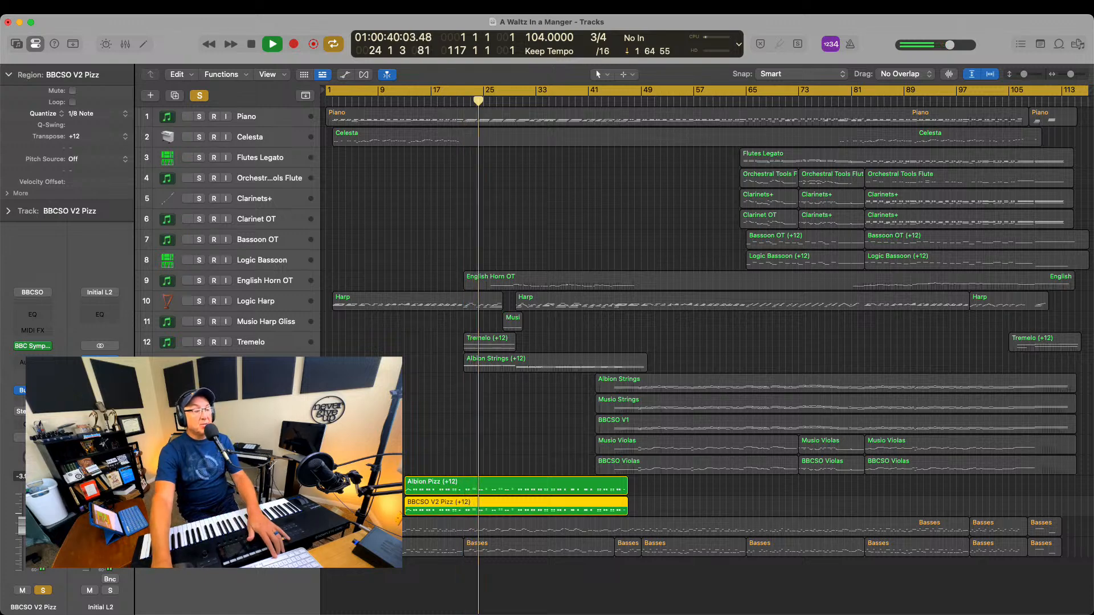
pyautogui.press('space')
pyautogui.press('s')
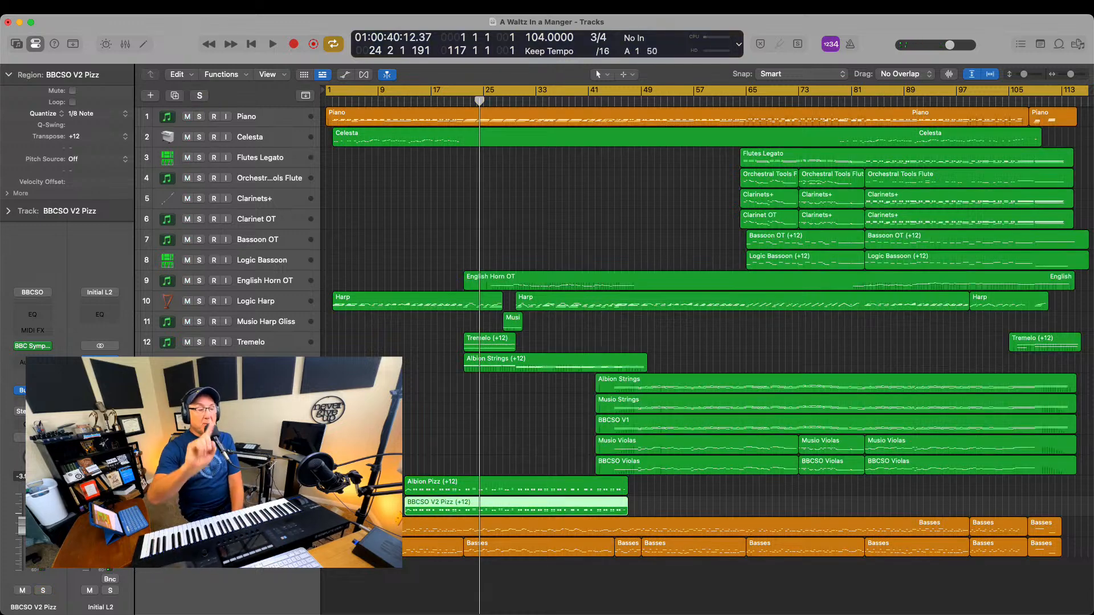
# Solo Basses - Pizz, play from the start of the song, and add Basses - Musio to the solo
pyautogui.press('s')
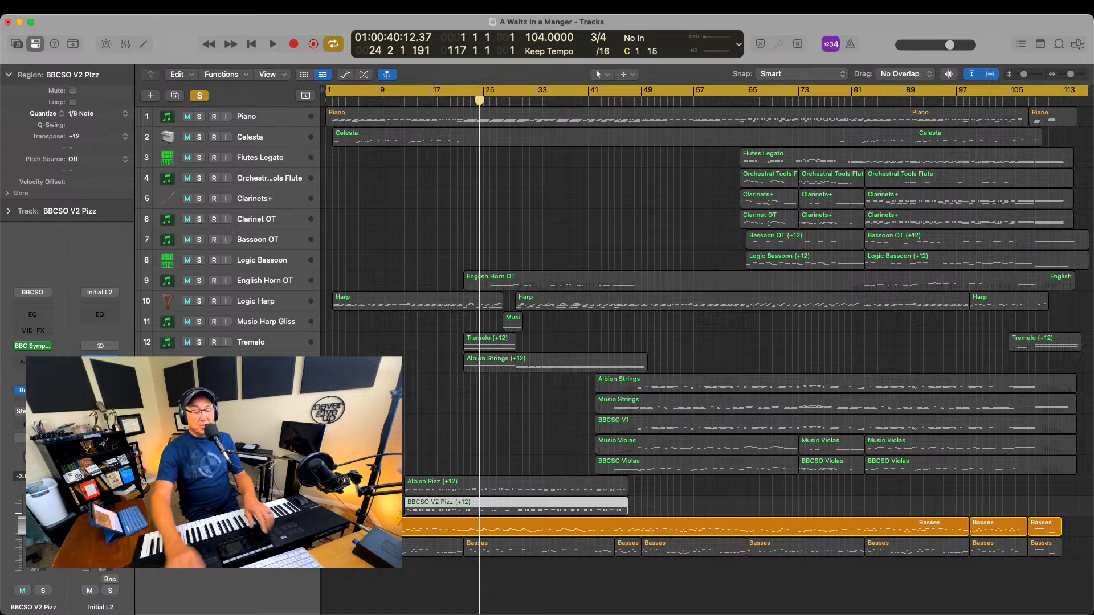
pyautogui.press('Return')
pyautogui.press('space')
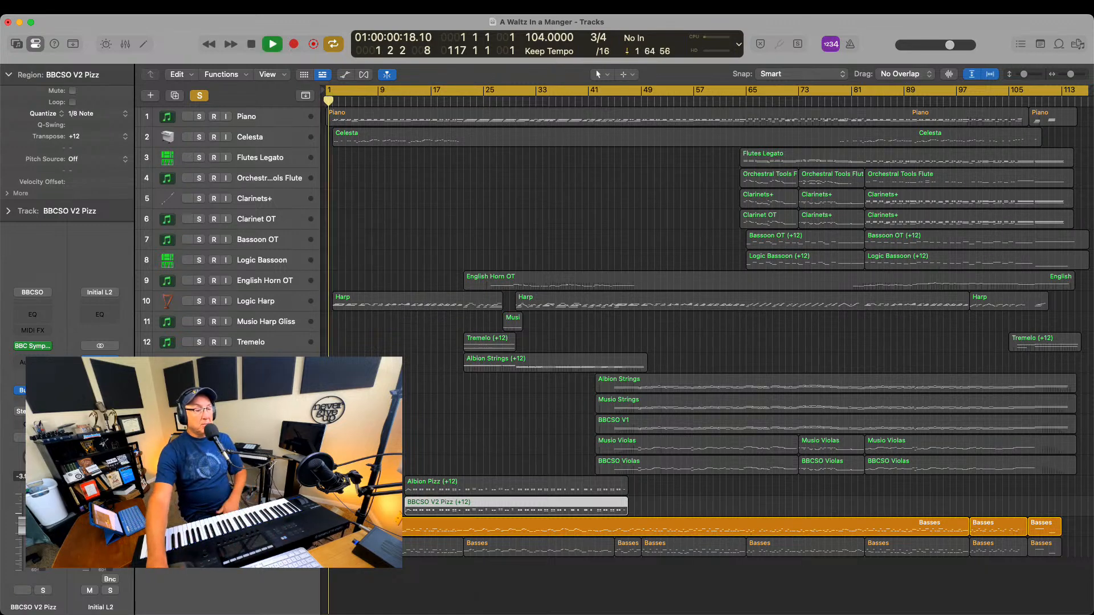
pyautogui.click(199, 546)
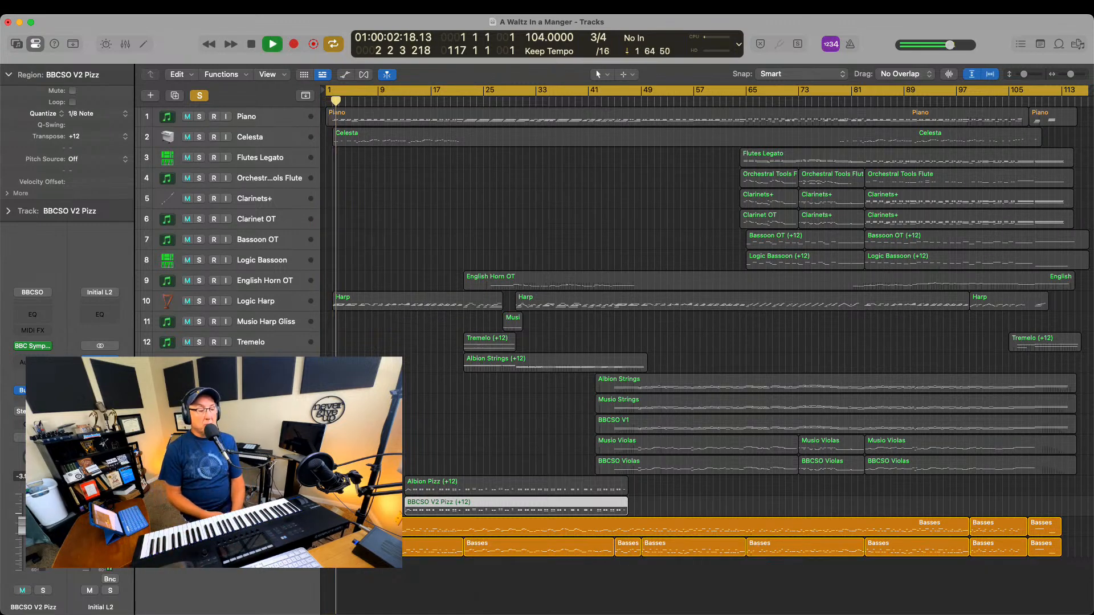
# Compare Basses - Pizz and Basses - Musio during playback by soloing each alone and both together, until about bar 11
pyautogui.click(262, 527)
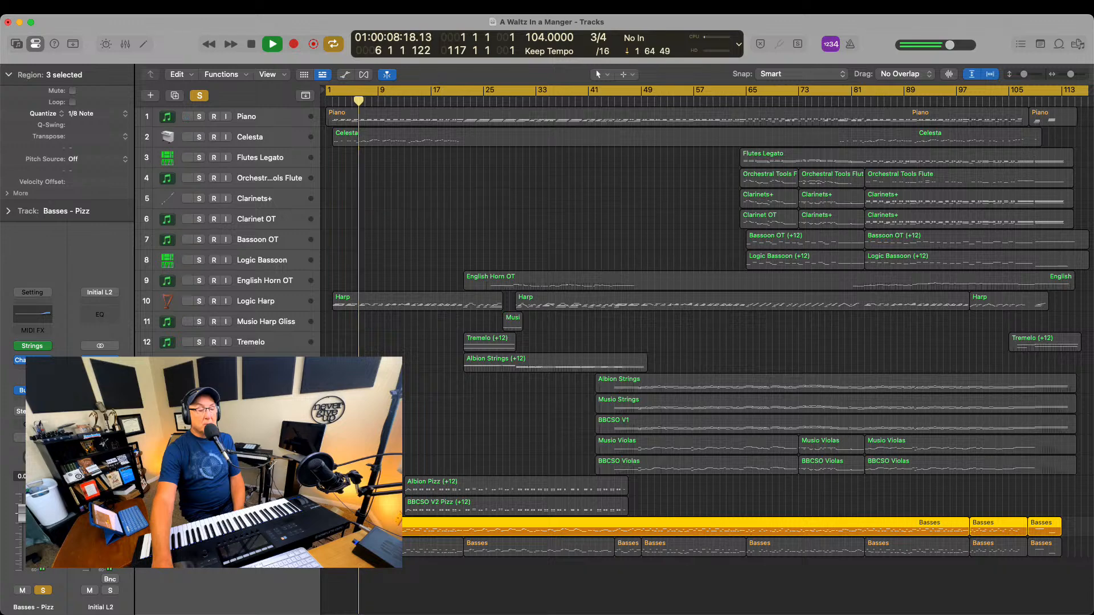
pyautogui.click(199, 547)
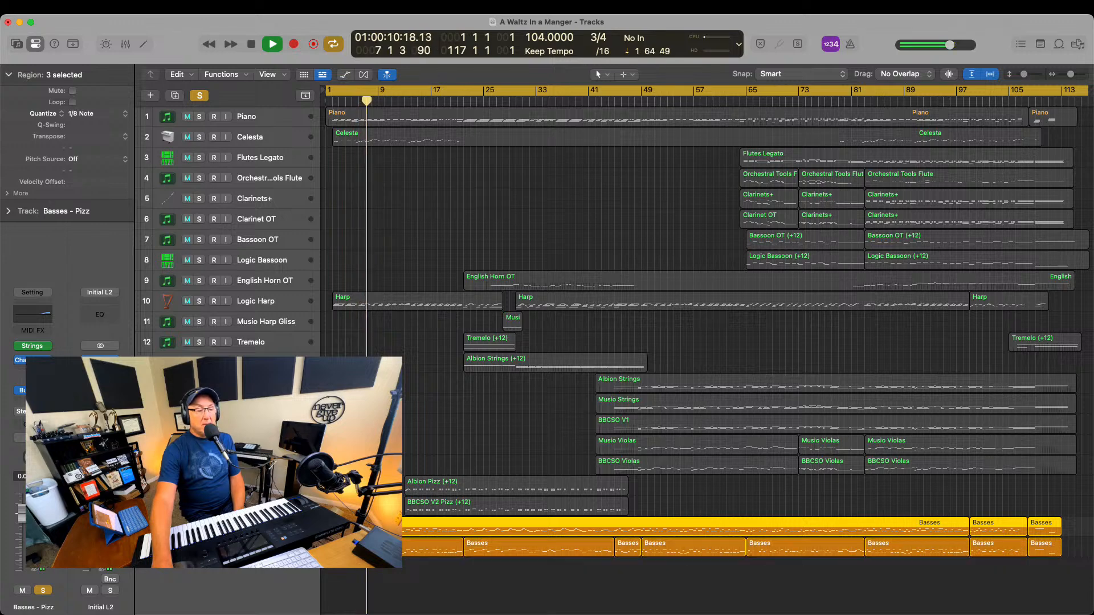
pyautogui.click(199, 526)
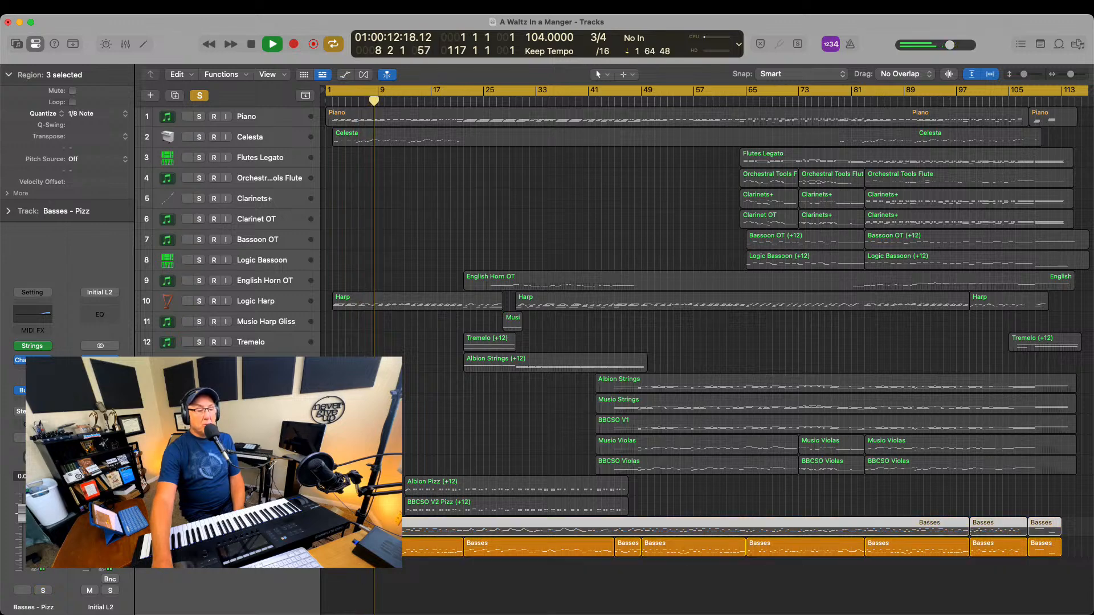
pyautogui.click(262, 547)
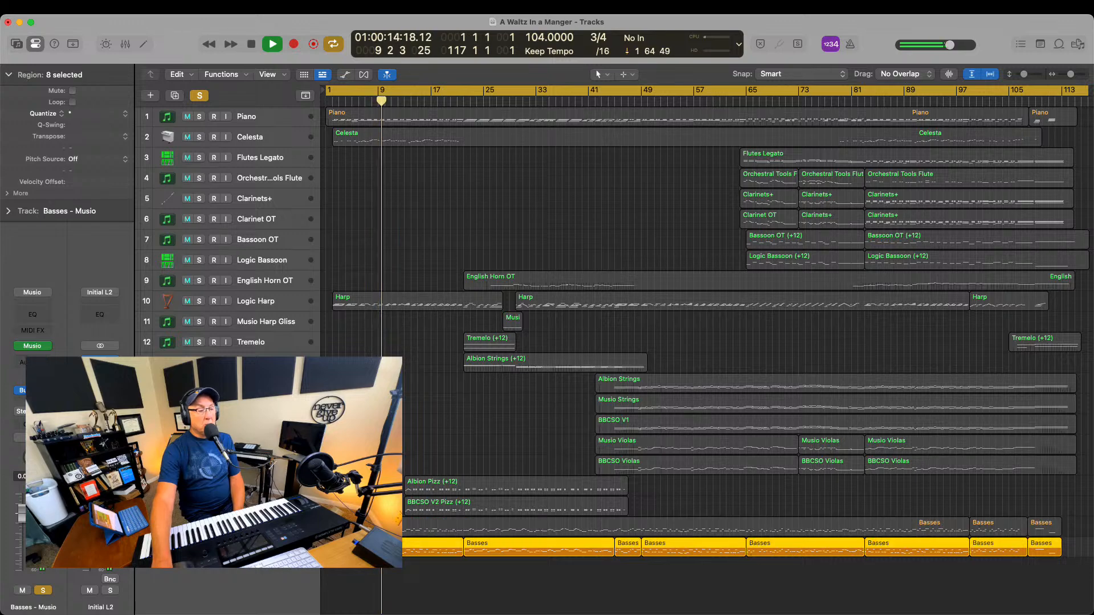
pyautogui.click(199, 526)
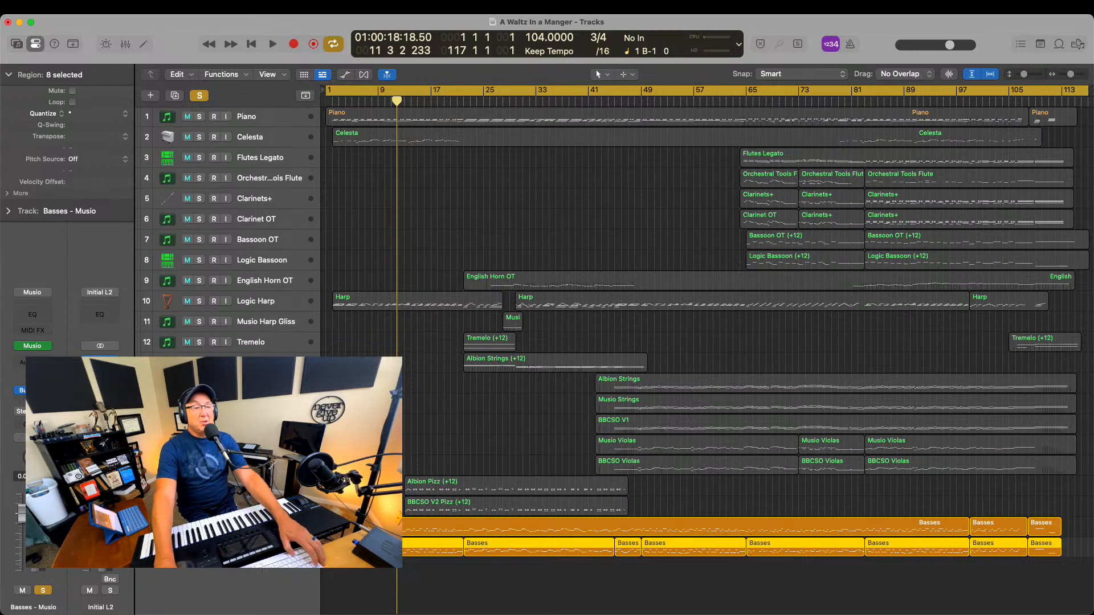
# Select the Basses - Pizz and Basses - Musio tracks alternately to compare their channel strips
pyautogui.click(478, 315)
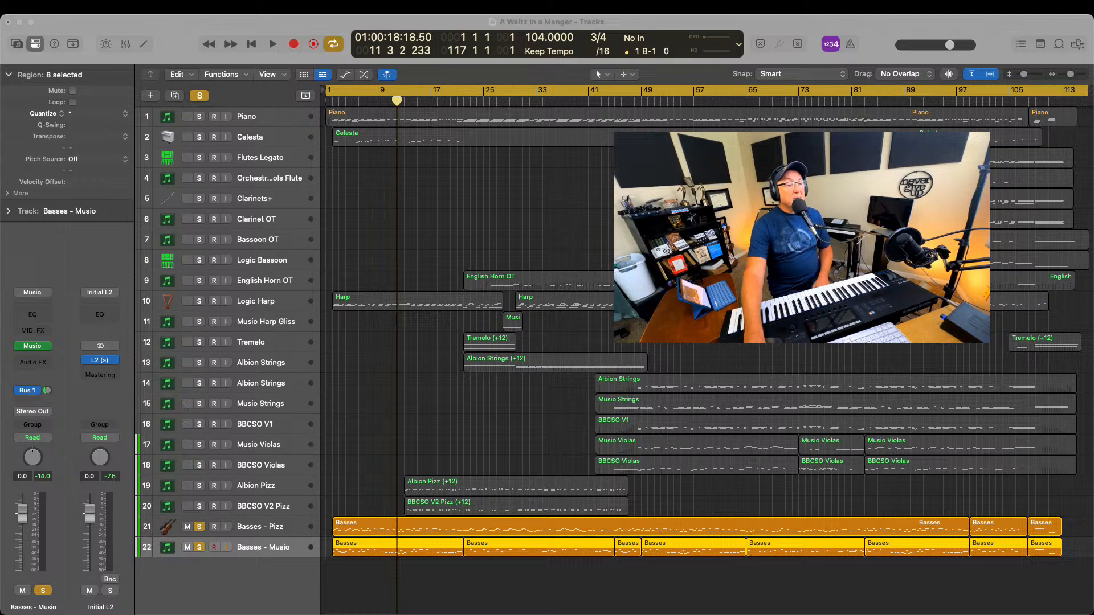
pyautogui.click(262, 530)
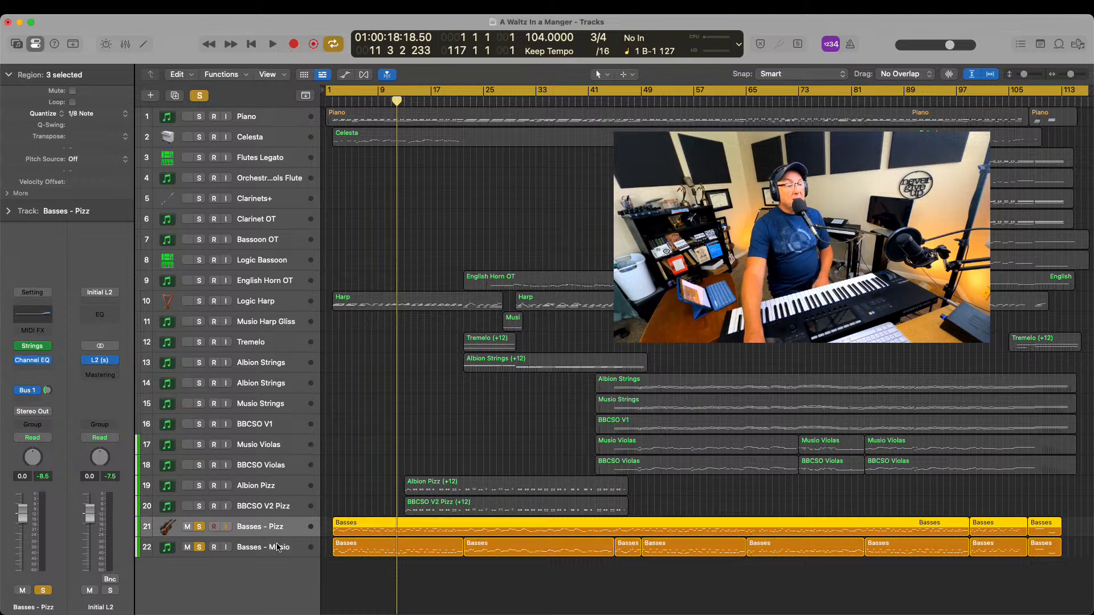
pyautogui.click(278, 548)
pyautogui.click(280, 528)
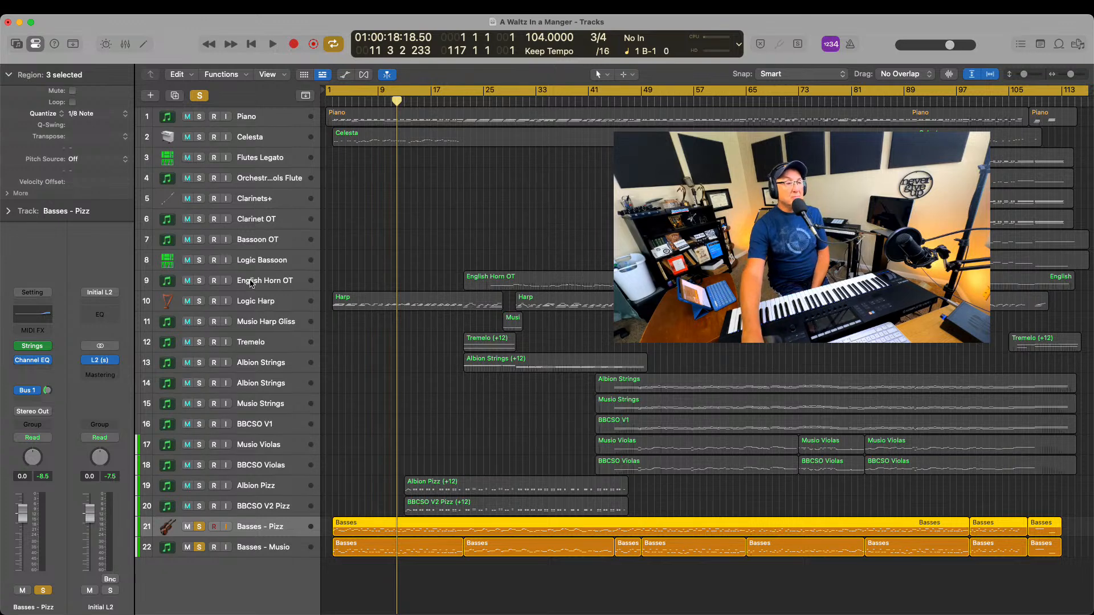
# Reorder the tracks, placing English Horn OT above Bassoon OT, Piano below Musio Harp Gliss, and Celesta directly above Piano
pyautogui.moveTo(251, 281); pyautogui.dragTo(254, 236)
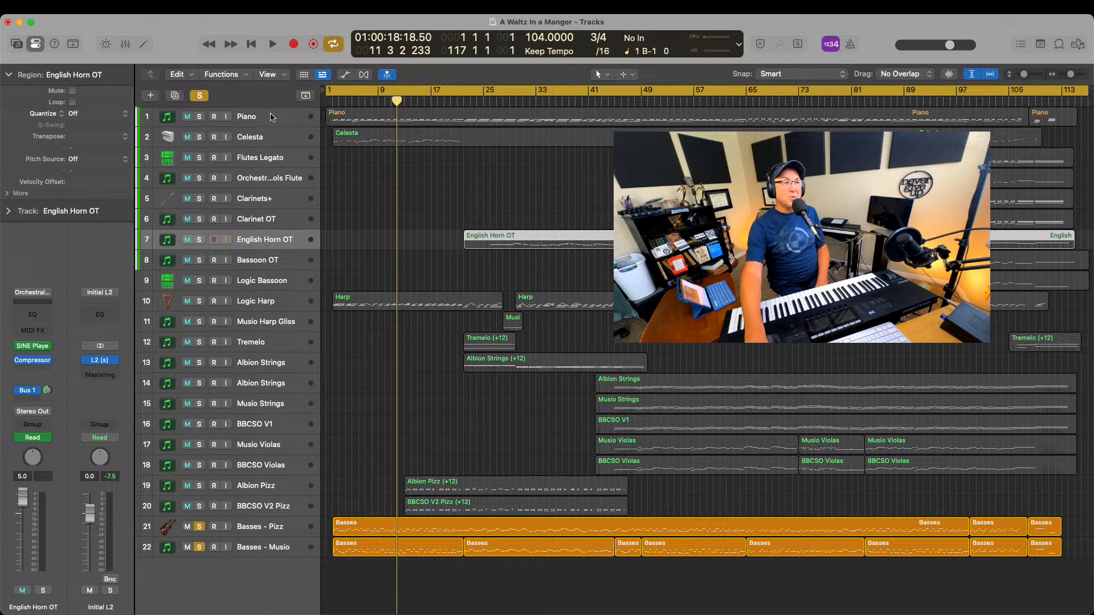
pyautogui.moveTo(278, 116); pyautogui.dragTo(265, 331)
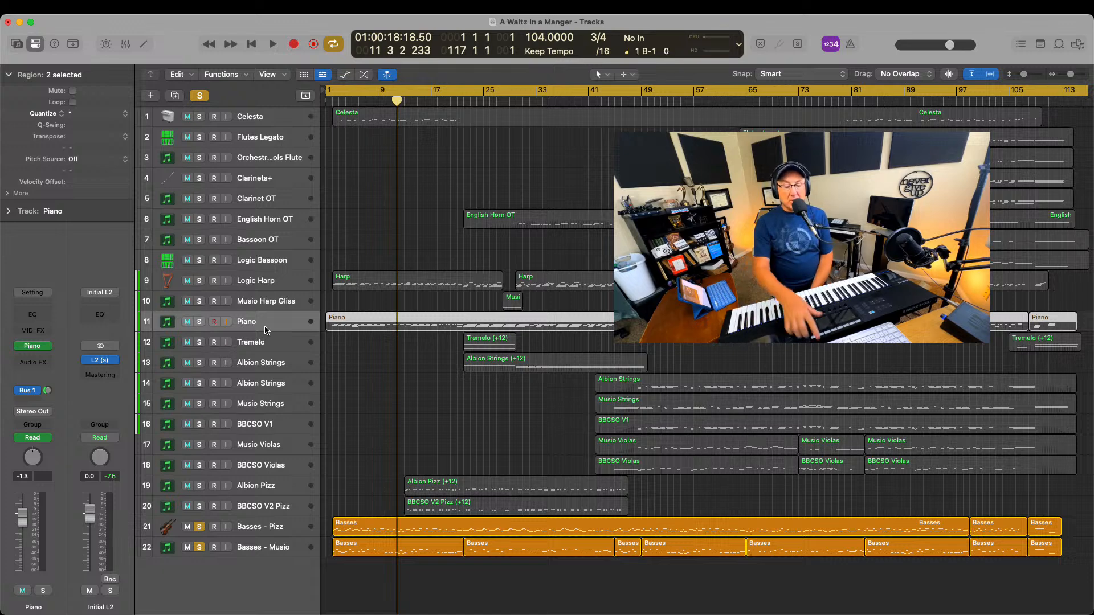
pyautogui.press('Return')
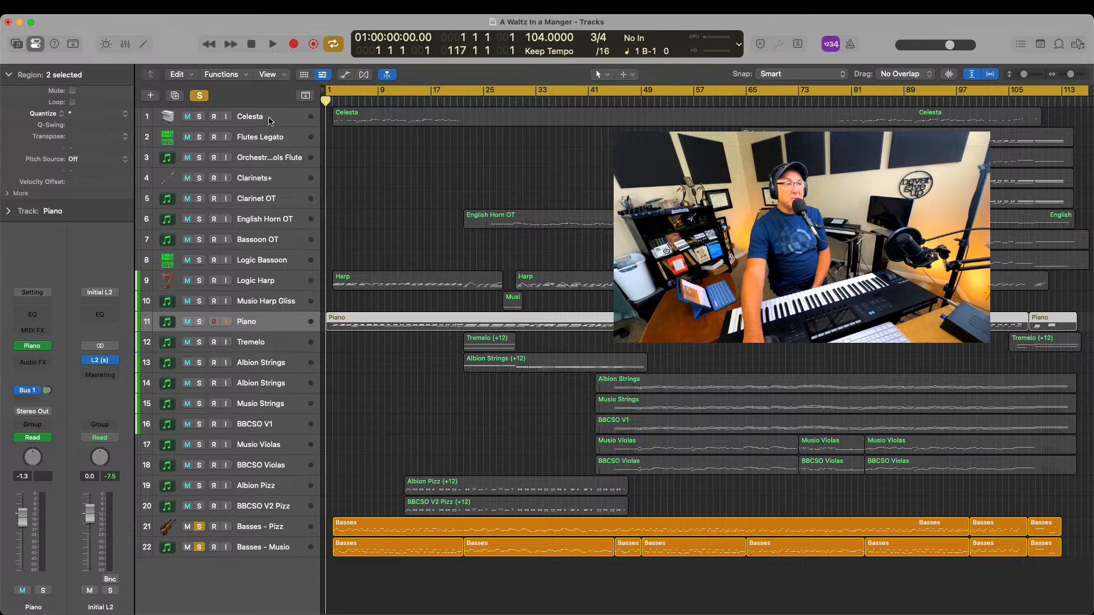
pyautogui.moveTo(269, 121); pyautogui.dragTo(268, 308)
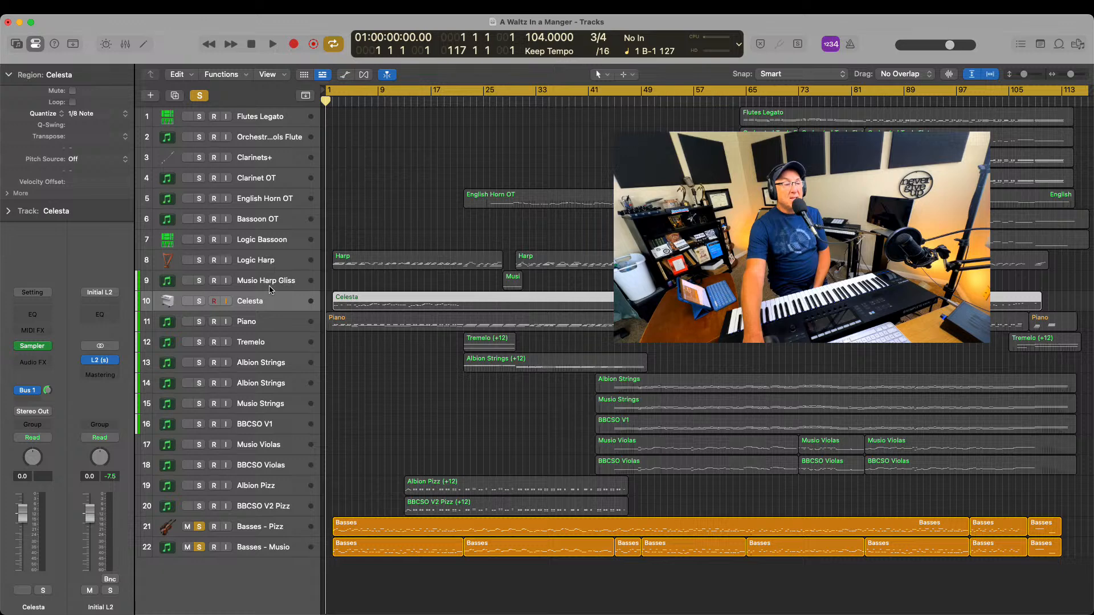
pyautogui.click(259, 303)
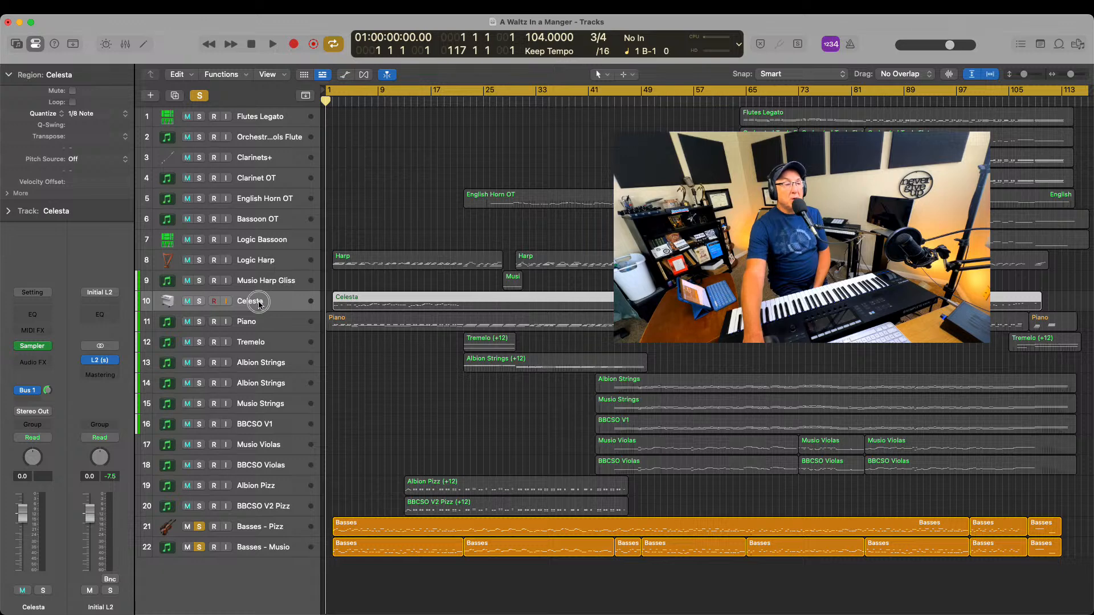
# Move Celesta above Musio Harp Gliss and restore Musio Harp Gliss to its place directly above Celesta
pyautogui.moveTo(258, 304); pyautogui.dragTo(259, 284)
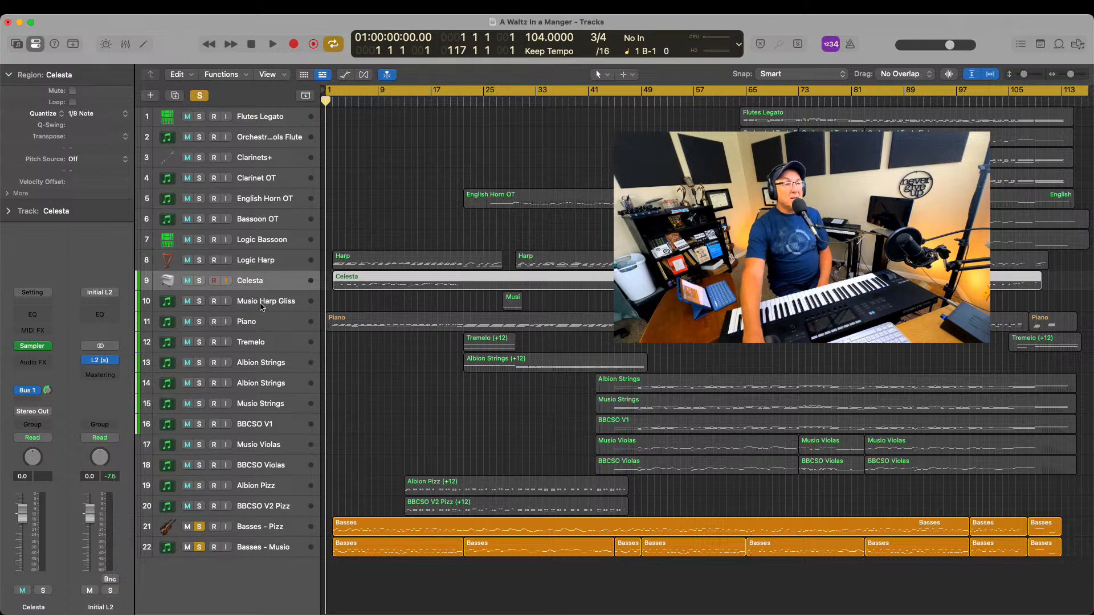
pyautogui.moveTo(261, 307); pyautogui.dragTo(260, 276)
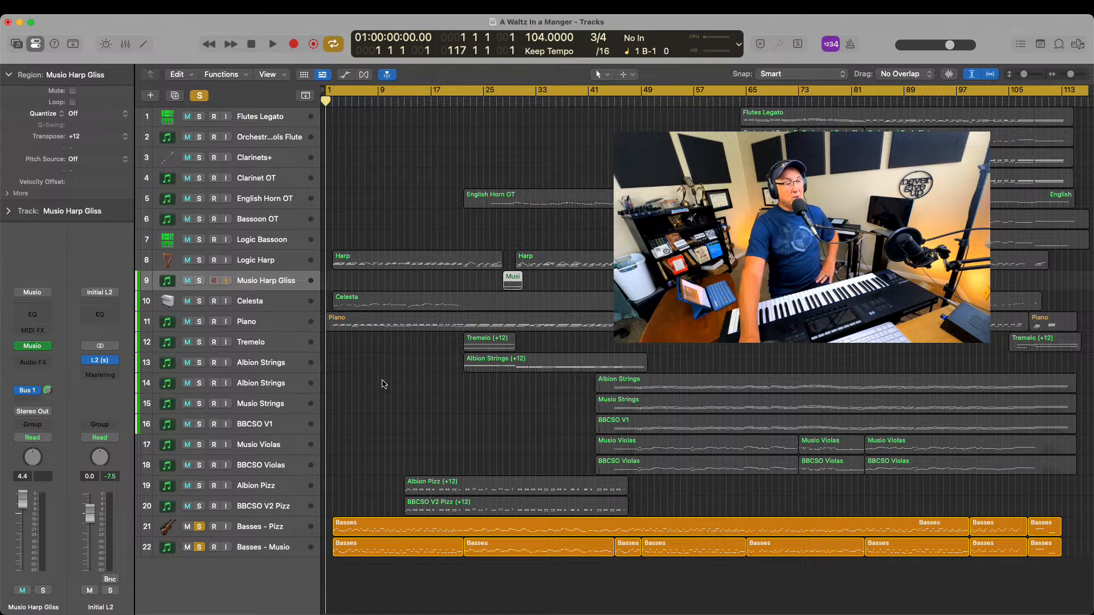
# Turn off solo on Basses - Pizz and Basses - Musio, and clear the region selection
pyautogui.click(199, 526)
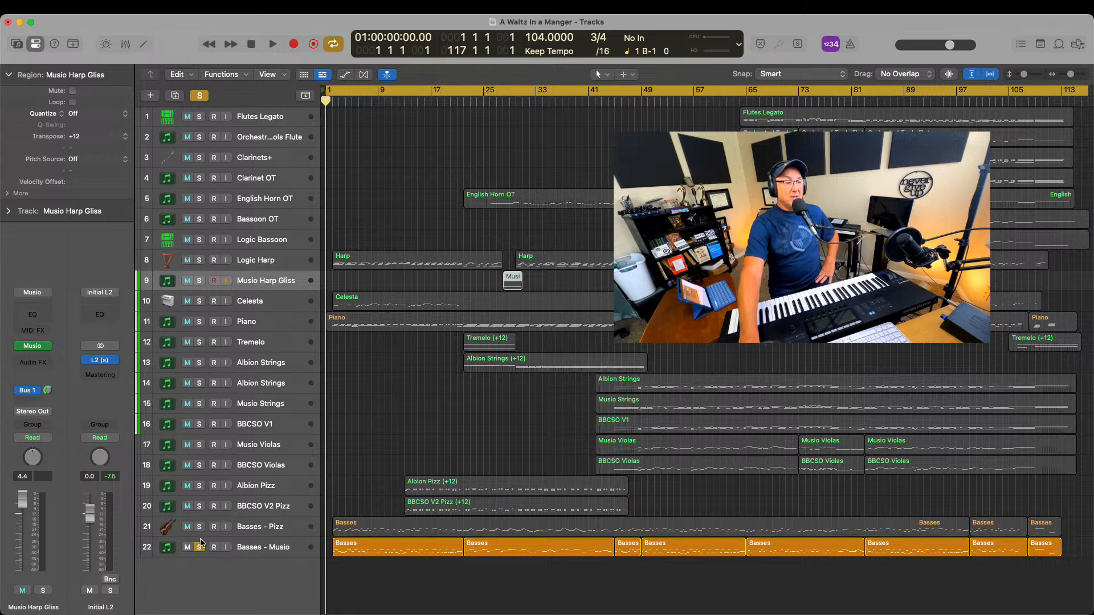
pyautogui.click(199, 542)
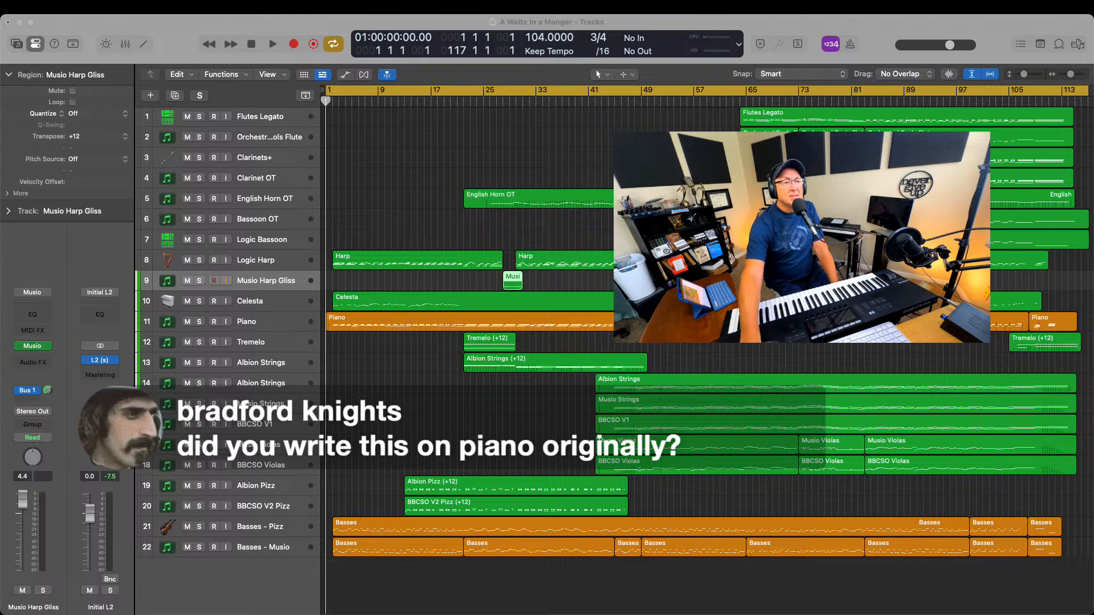
pyautogui.click(510, 237)
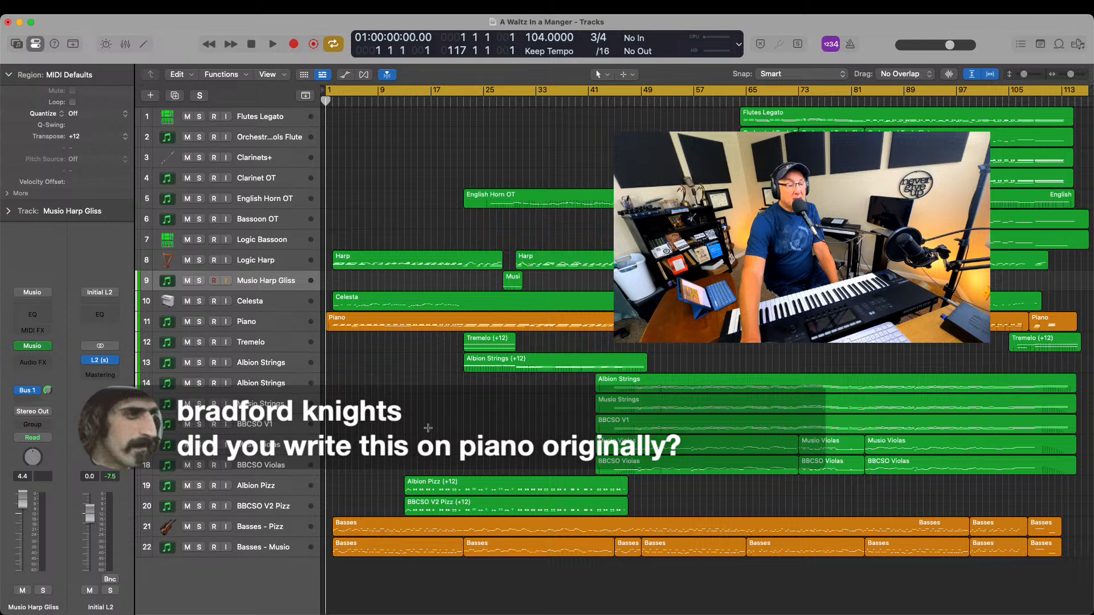
pyautogui.click(265, 466)
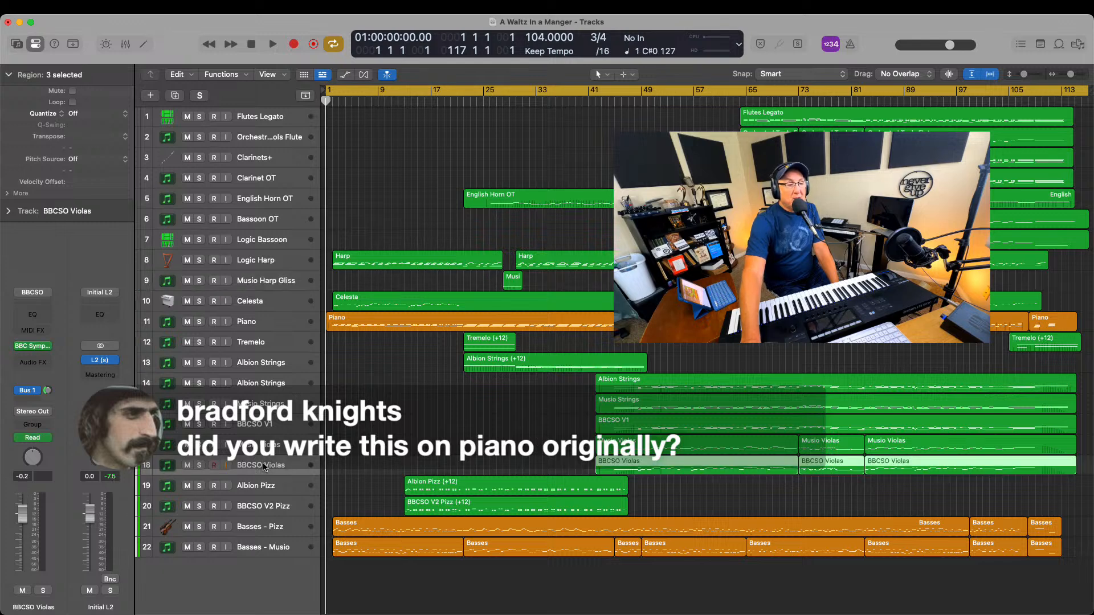
pyautogui.click(260, 506)
pyautogui.rightClick(258, 507)
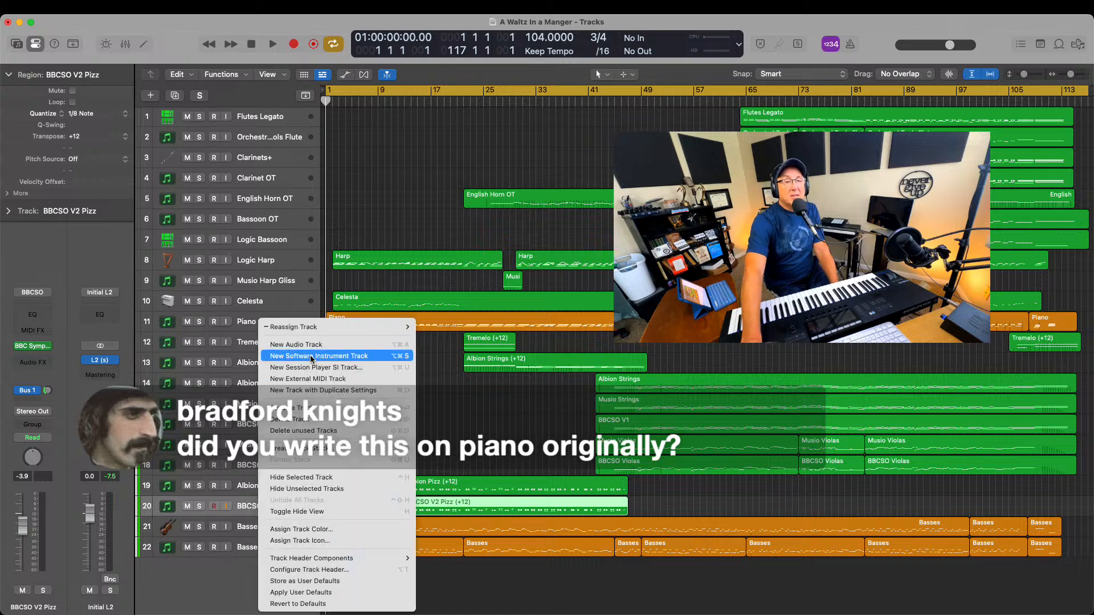
pyautogui.click(419, 151)
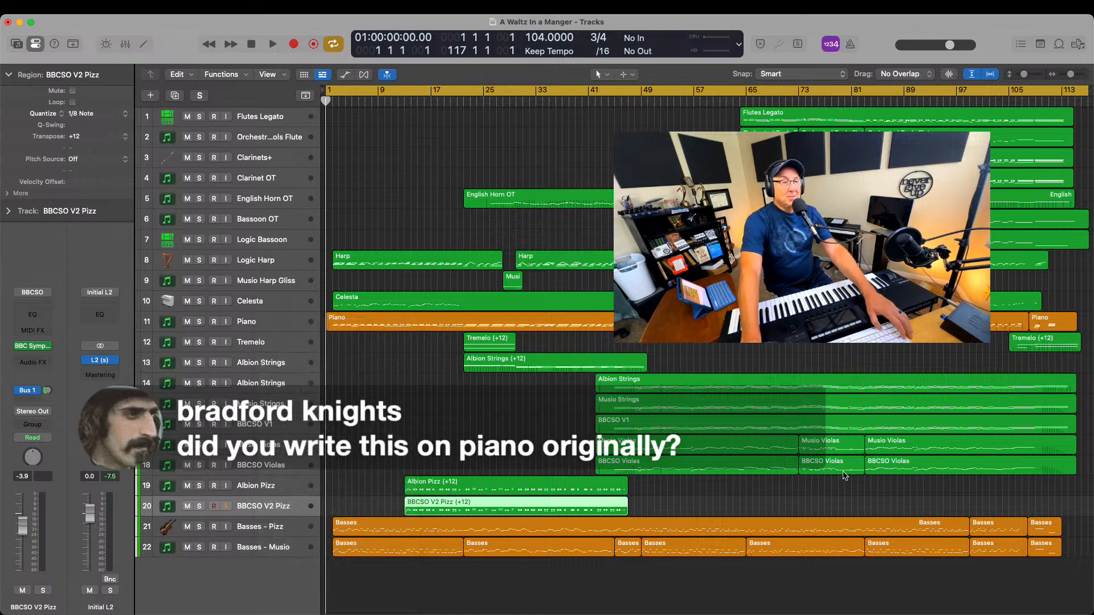
pyautogui.press('super+Tab')
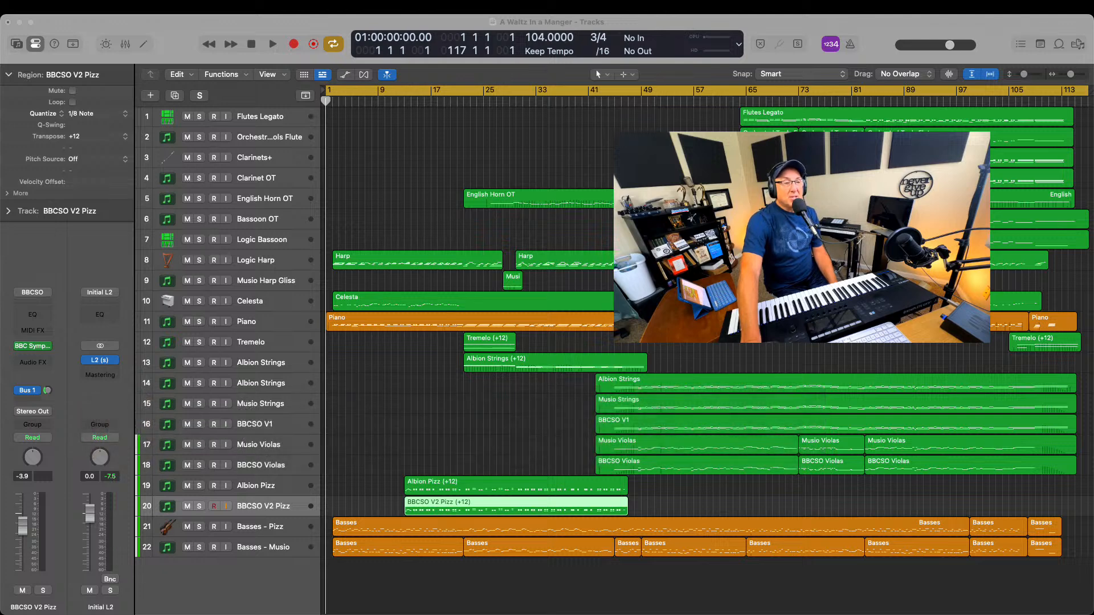
pyautogui.click(549, 231)
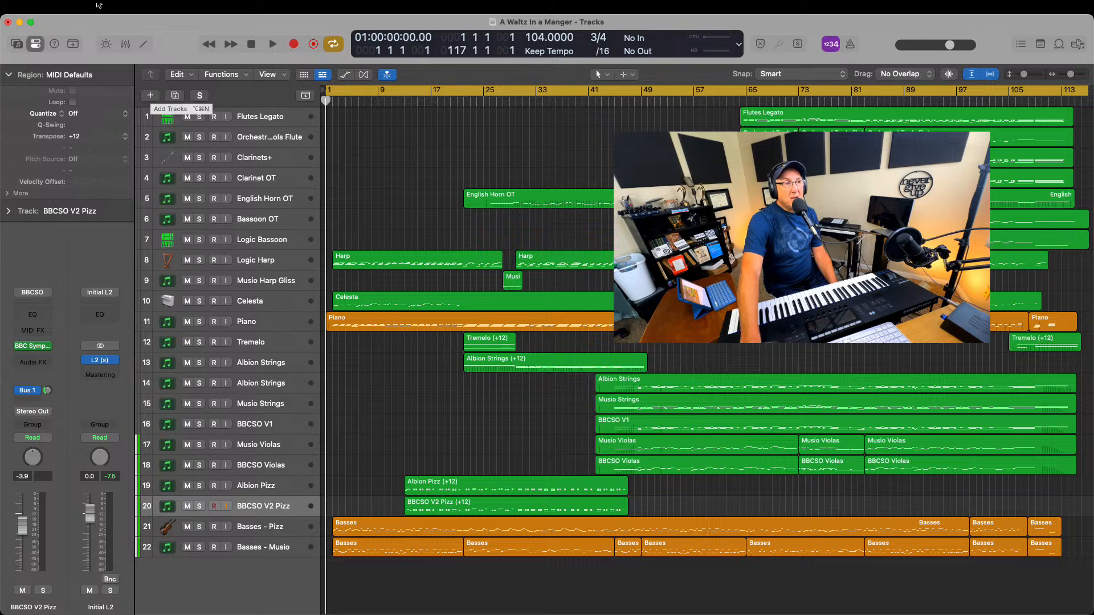
pyautogui.click(128, 8)
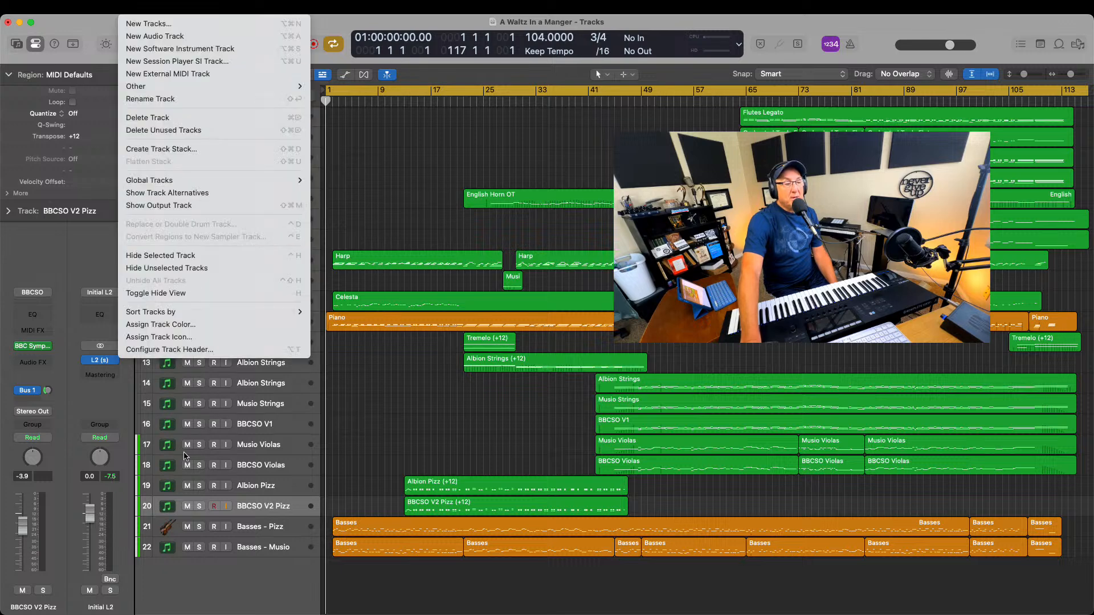
# Add a new software instrument track below BBCSO V2 Pizz and delete that new track again
pyautogui.click(237, 502)
pyautogui.rightClick(250, 508)
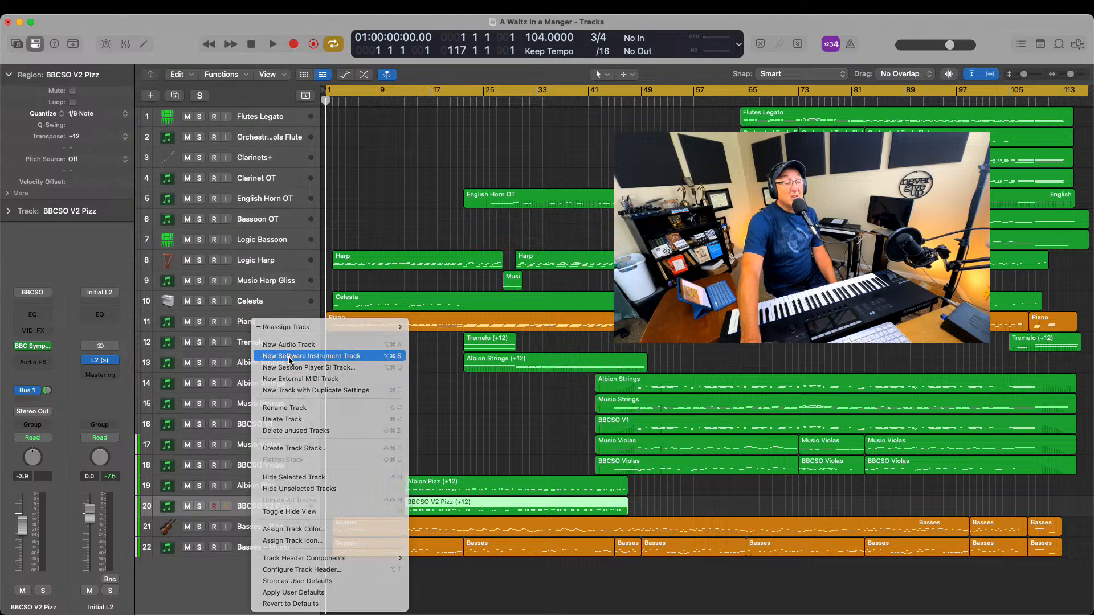
pyautogui.click(289, 357)
pyautogui.rightClick(256, 505)
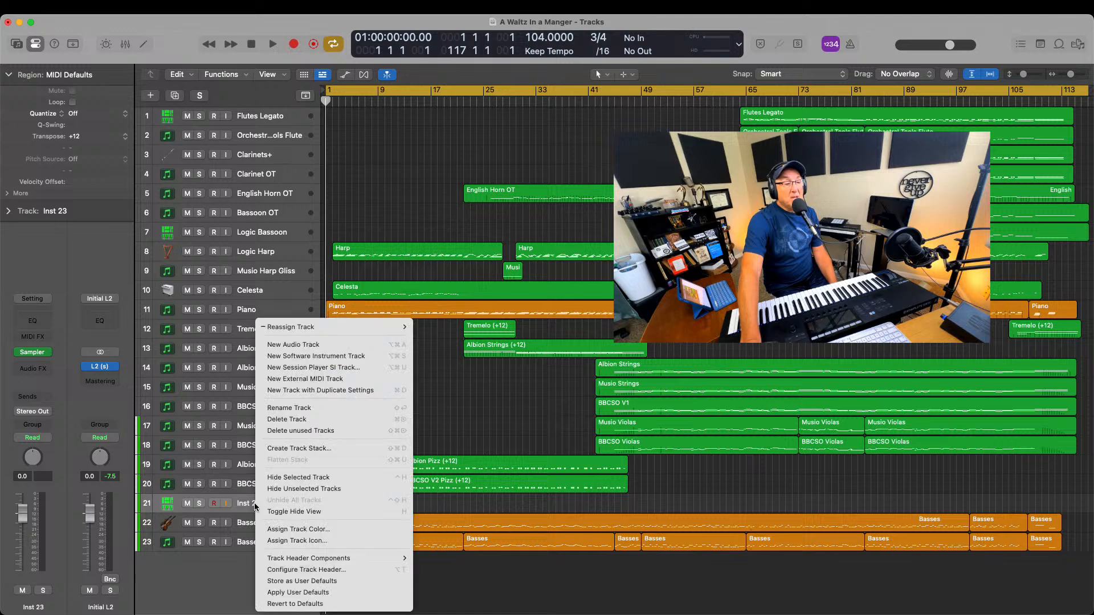
pyautogui.click(294, 418)
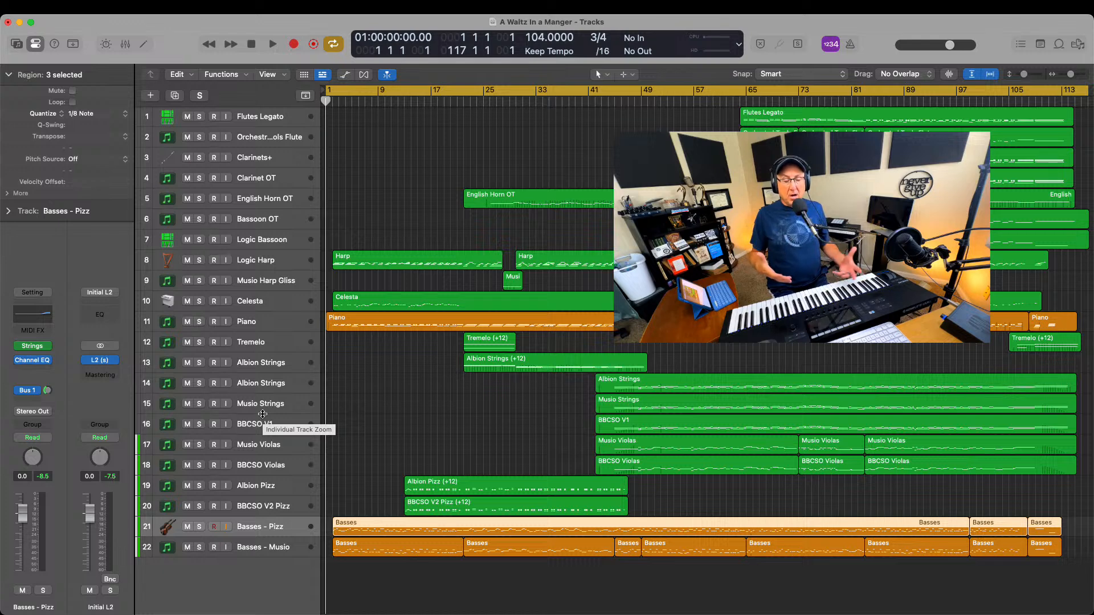
# Open Komplete Kontrol on the second Albion Strings track and check the plug-in options of the Albion ONE slot
pyautogui.click(260, 383)
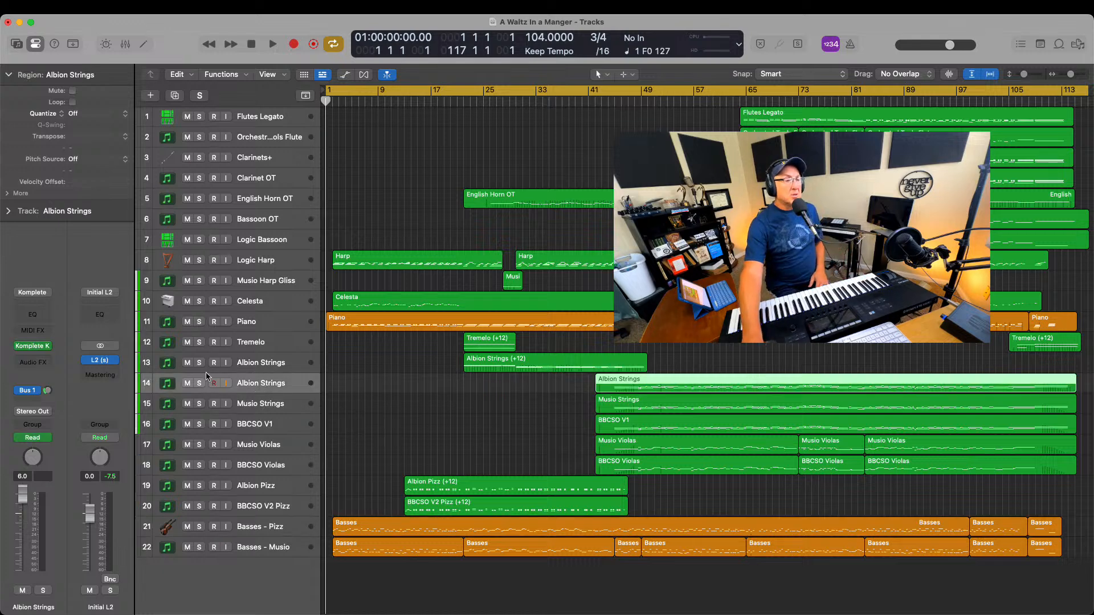
pyautogui.click(34, 346)
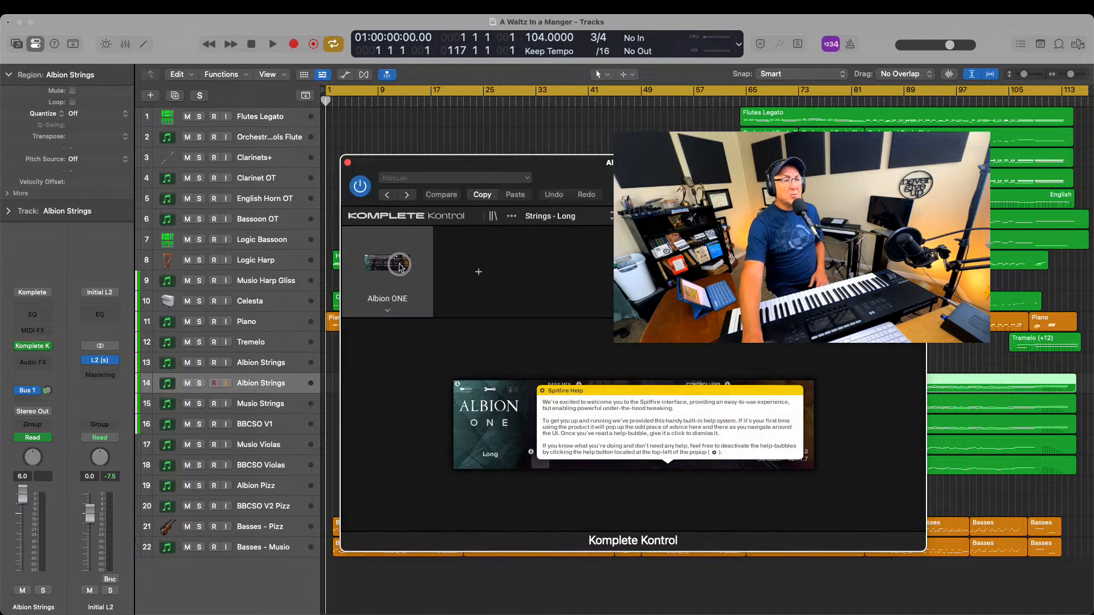
pyautogui.click(388, 311)
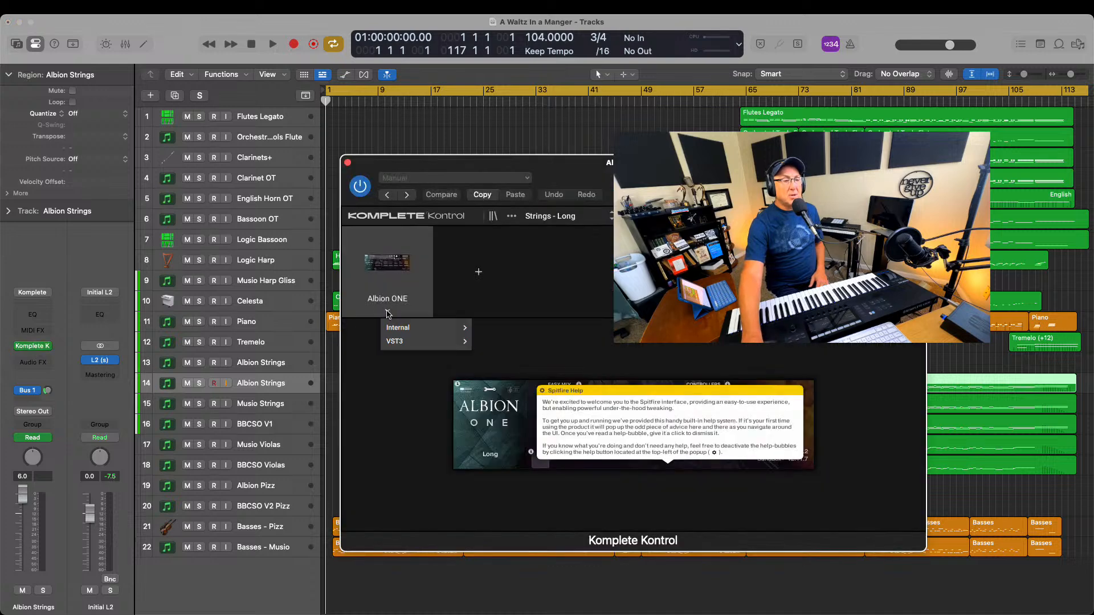
pyautogui.moveTo(395, 329)
pyautogui.click(378, 472)
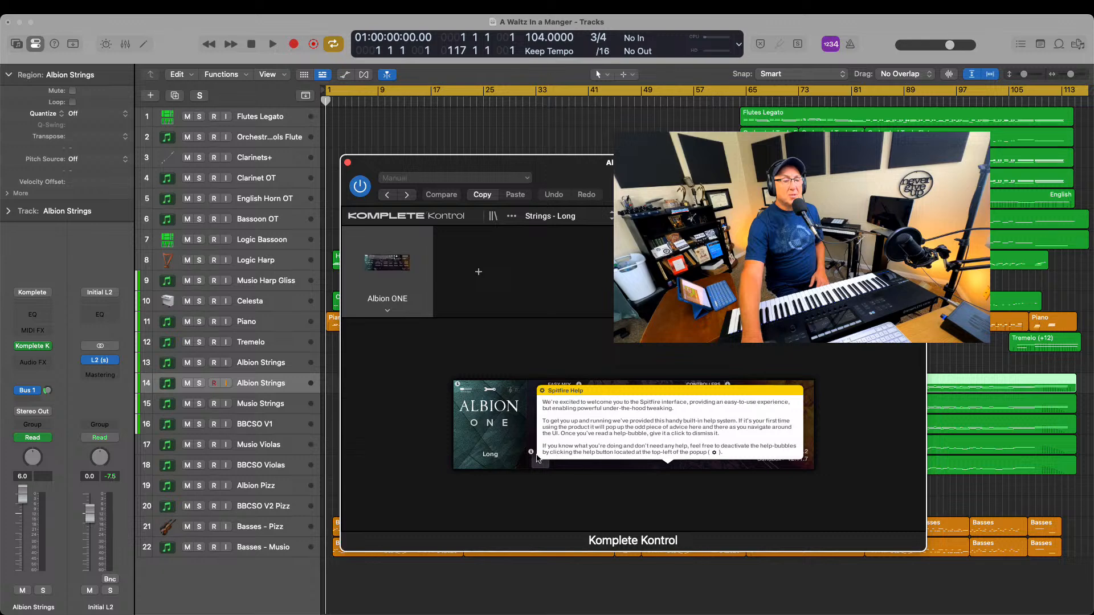
# Dismiss the Spitfire Help bubble, examine the Easy Mix area of Albion ONE and its help options, and close Komplete Kontrol
pyautogui.click(714, 453)
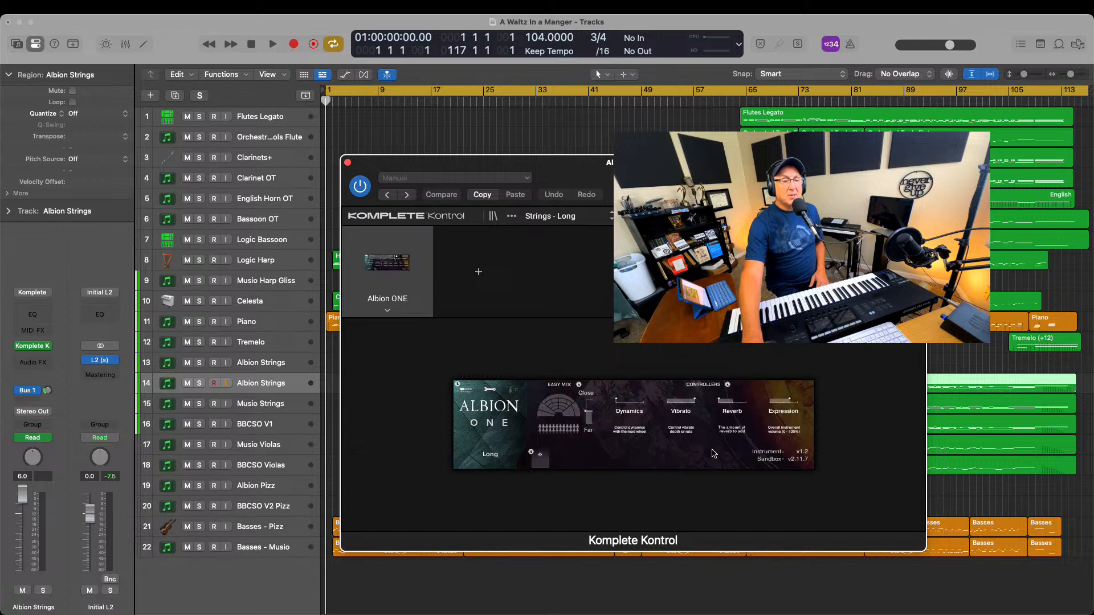
pyautogui.click(558, 412)
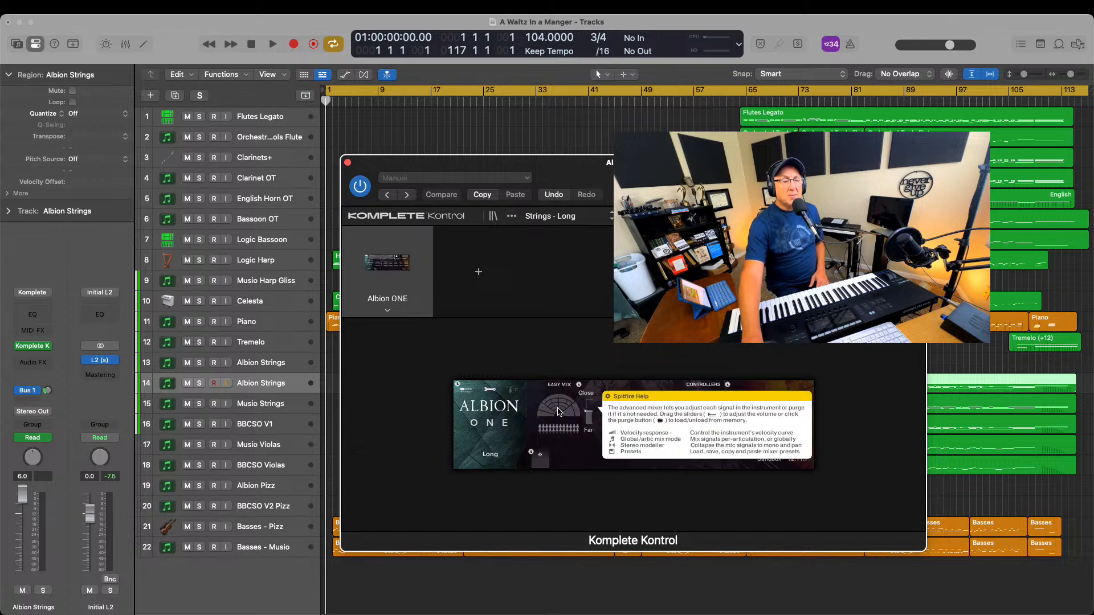
pyautogui.click(630, 400)
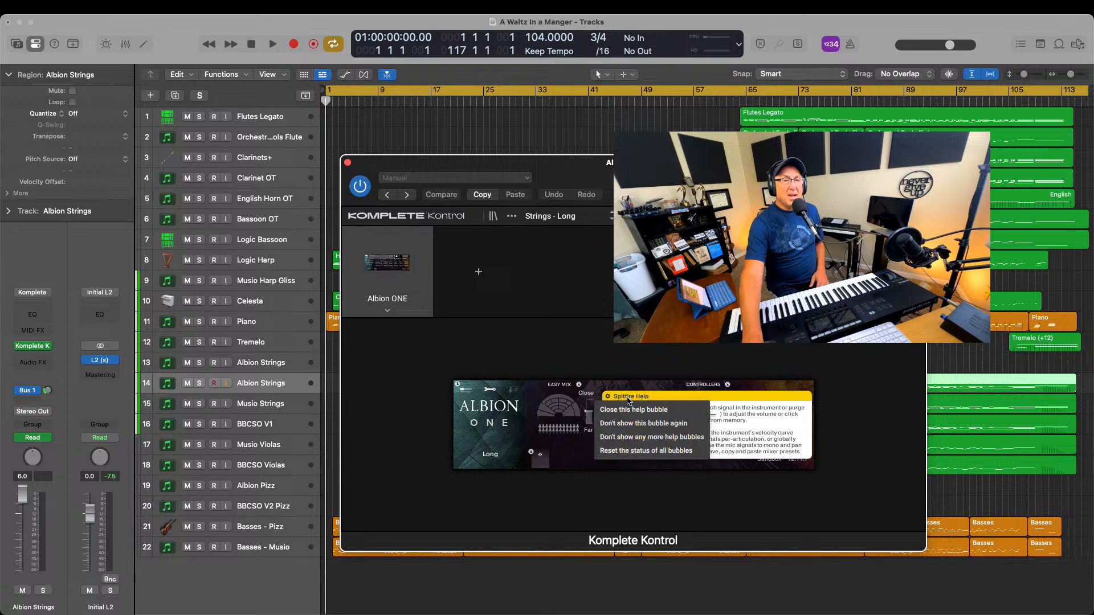
pyautogui.click(687, 398)
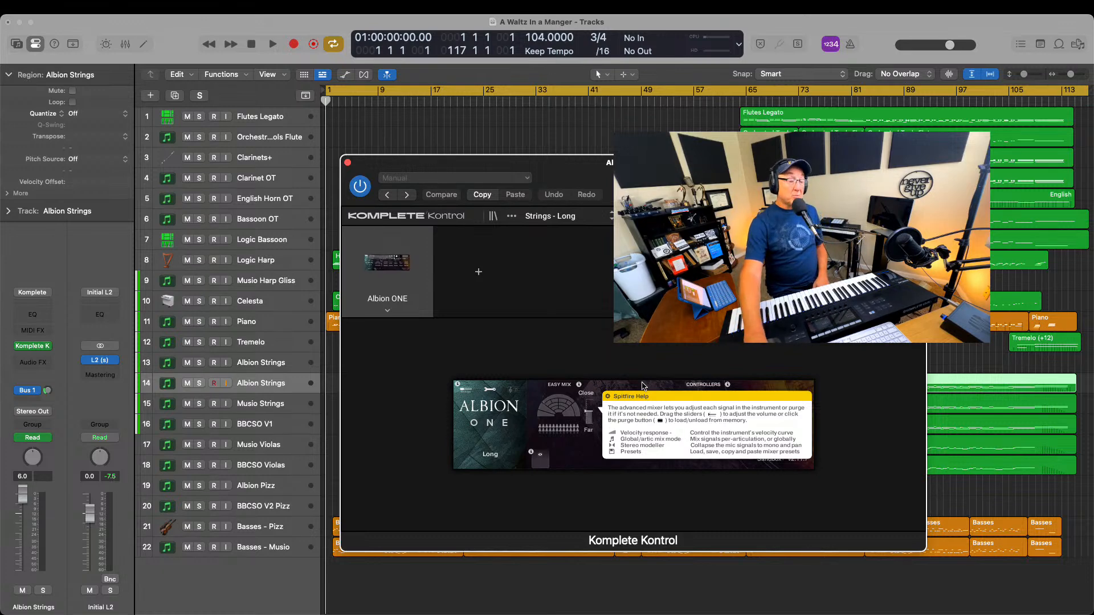
pyautogui.click(347, 162)
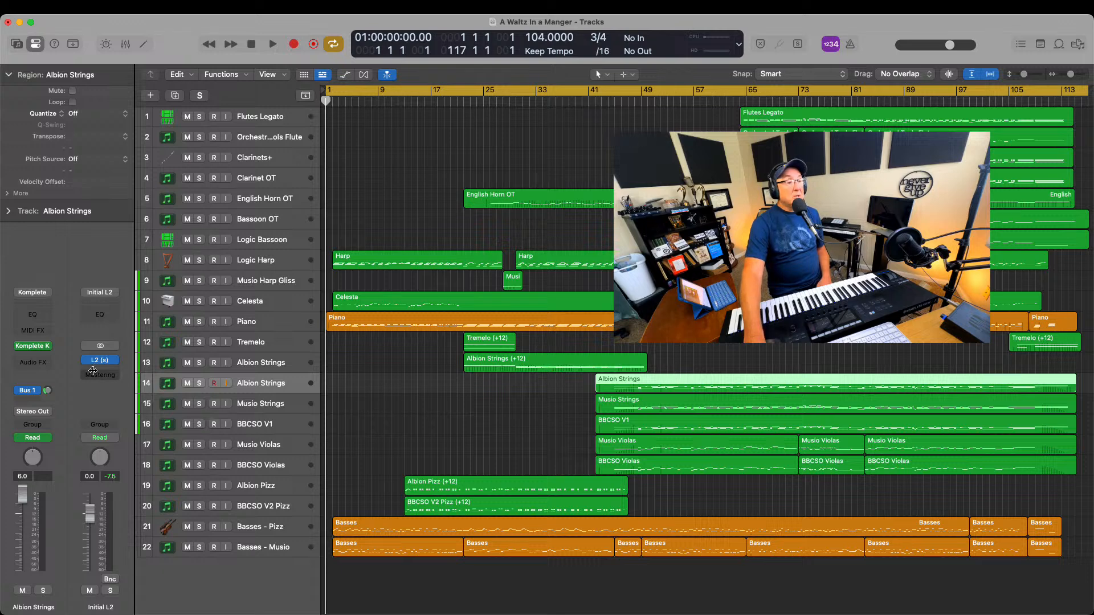
# Create a new track with duplicate settings from Basses - Pizz and place it between BBCSO V2 Pizz and the original
pyautogui.click(249, 509)
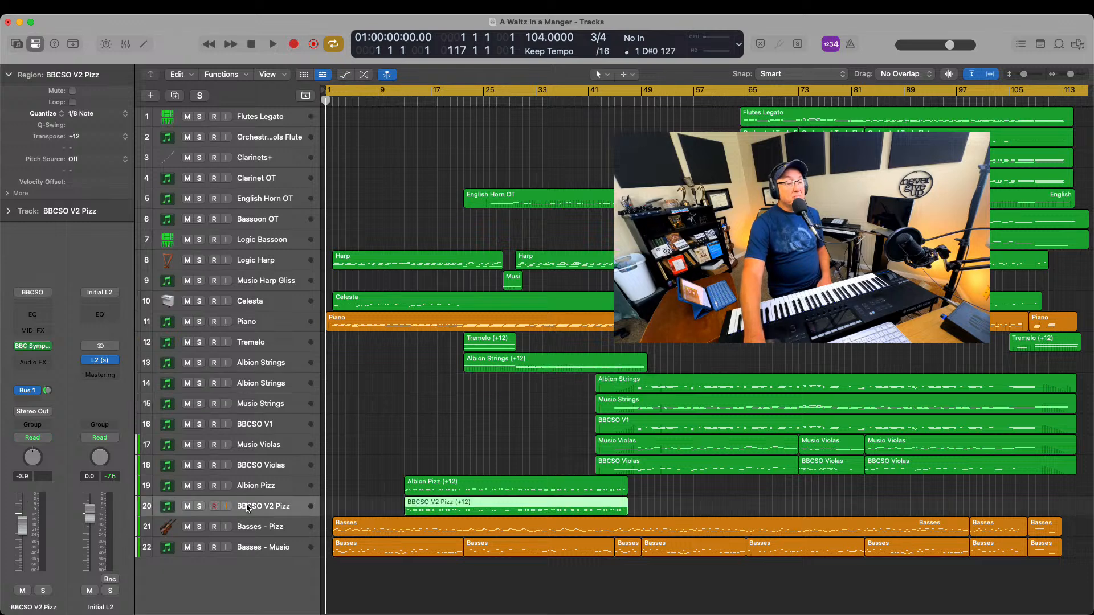
pyautogui.click(254, 489)
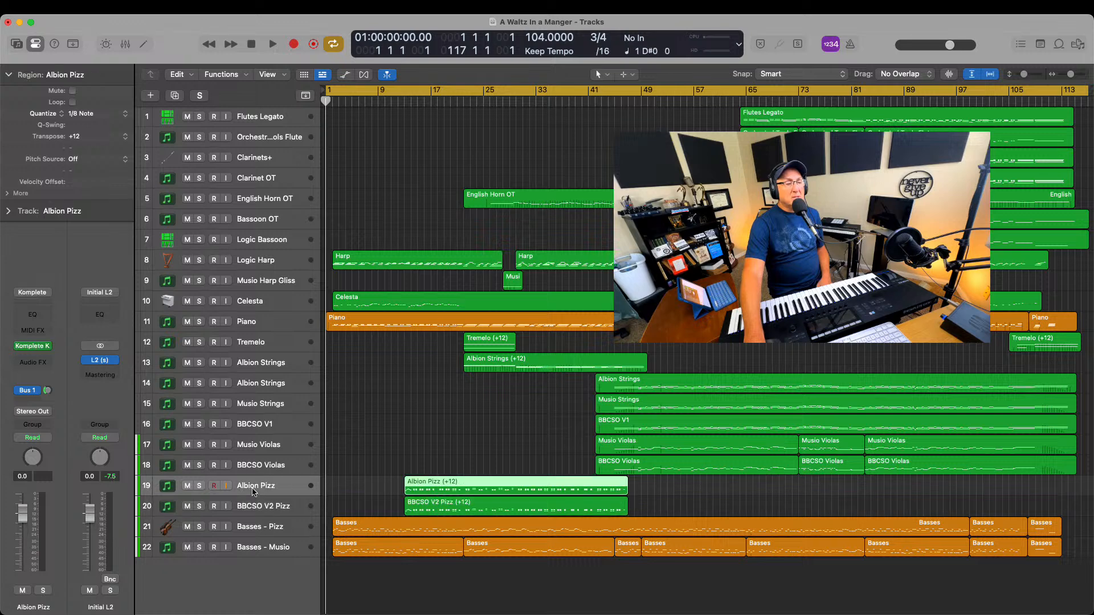
pyautogui.click(255, 527)
pyautogui.rightClick(255, 526)
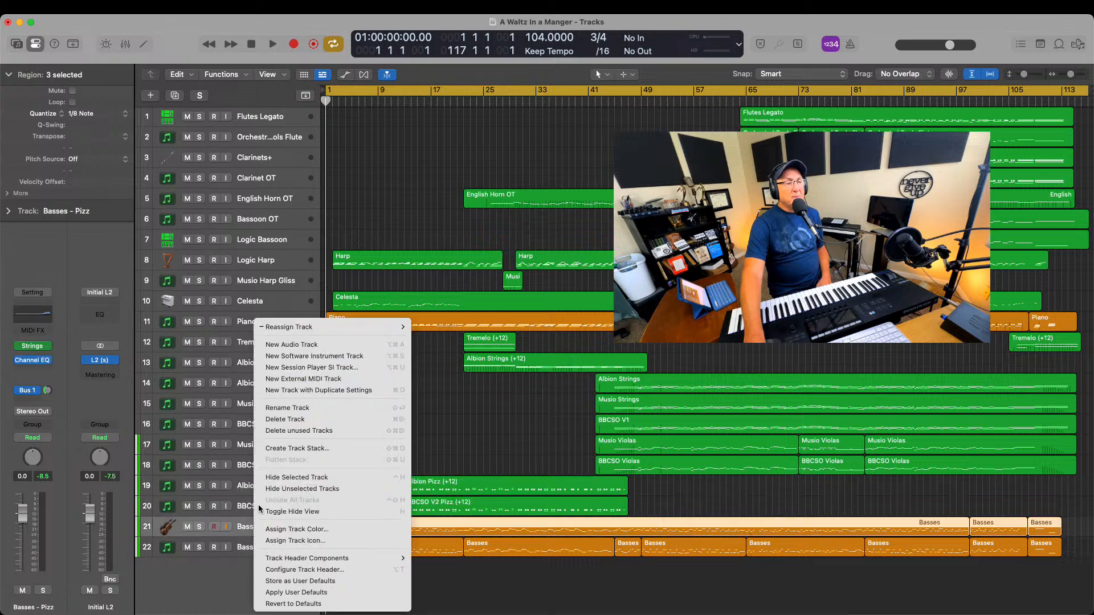
pyautogui.click(289, 391)
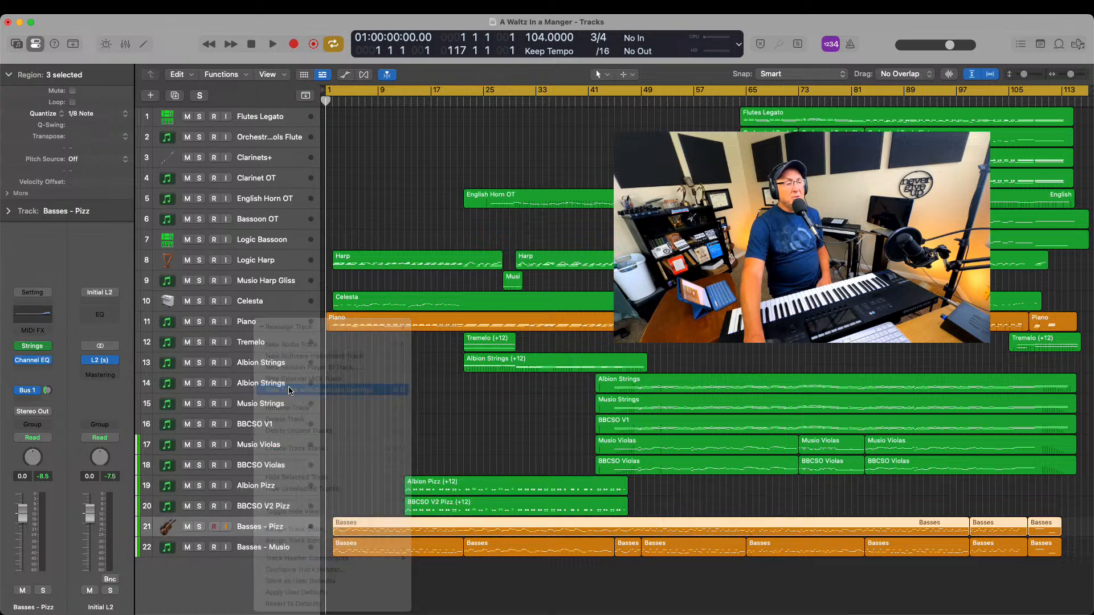
pyautogui.moveTo(254, 523); pyautogui.dragTo(255, 503)
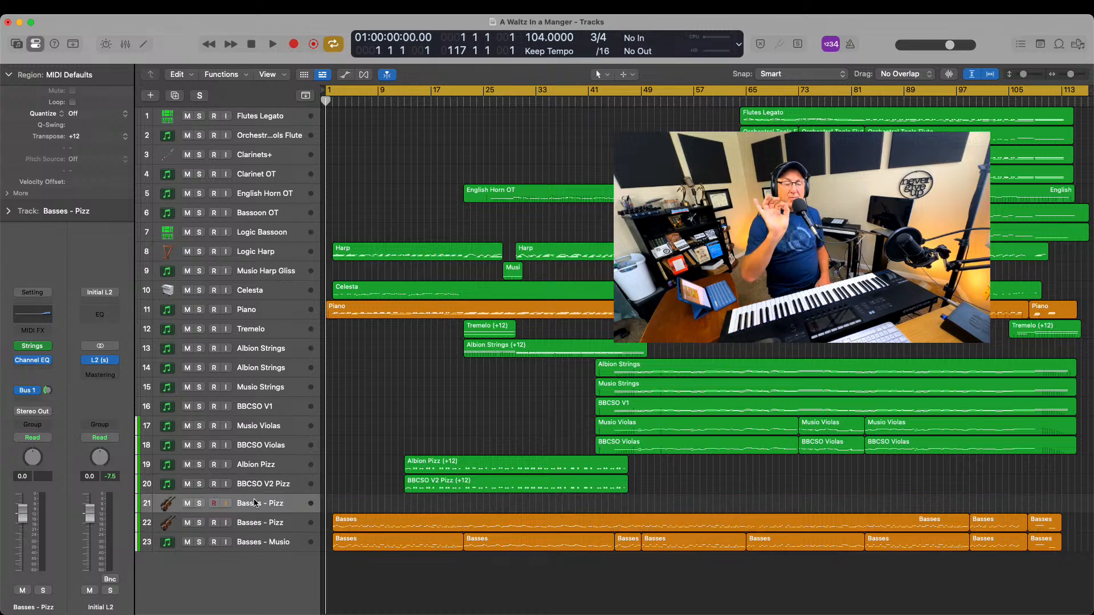
# Change the duplicated Basses - Pizz track's Studio Strings instrument to the Cellos section
pyautogui.click(33, 346)
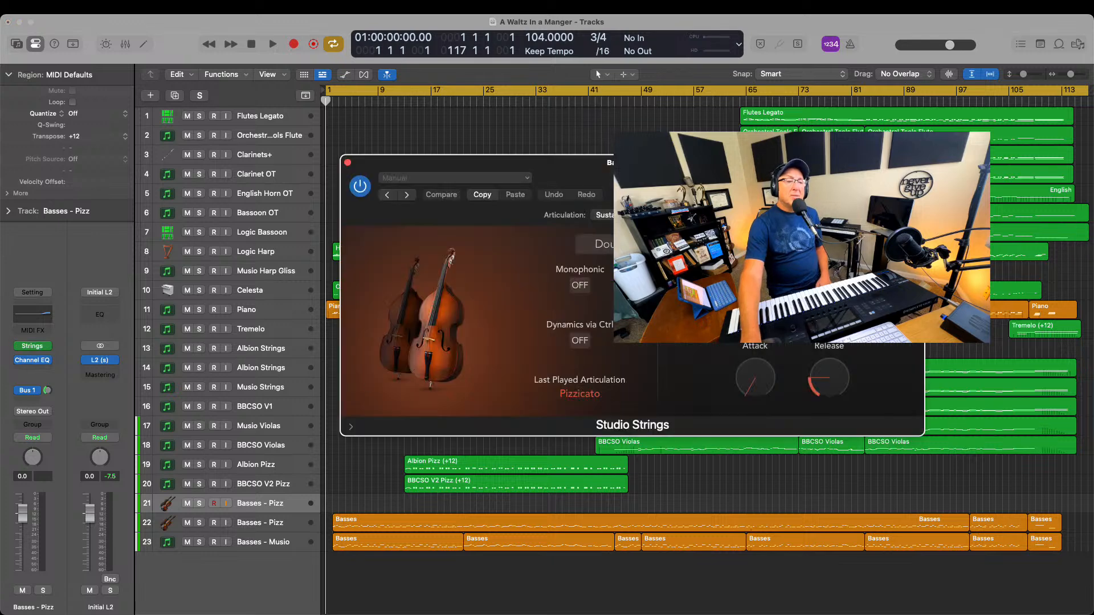
pyautogui.click(633, 244)
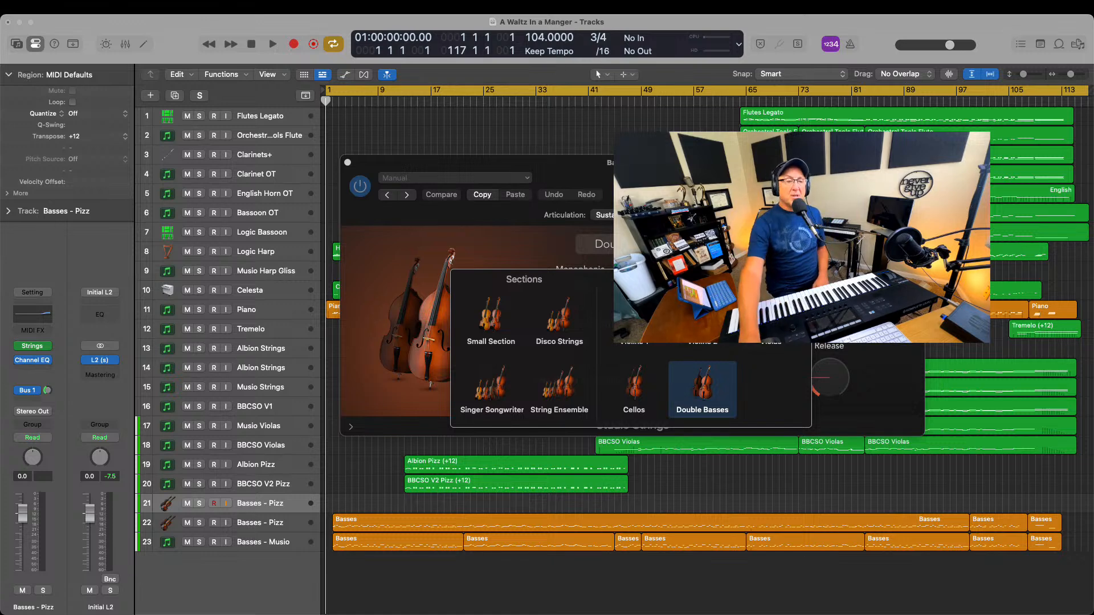
pyautogui.click(638, 393)
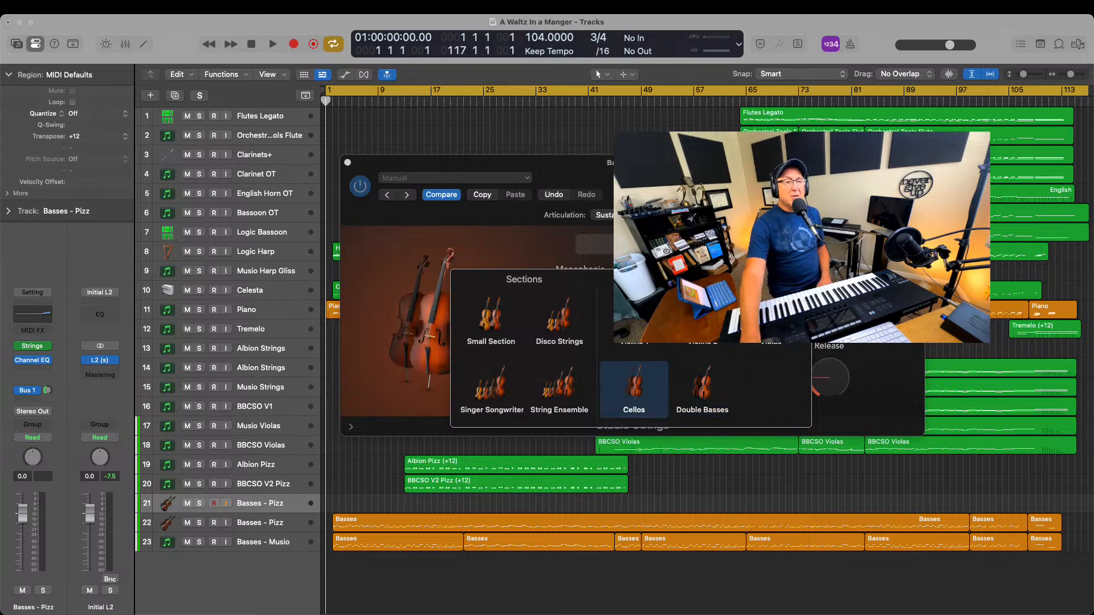
pyautogui.click(638, 244)
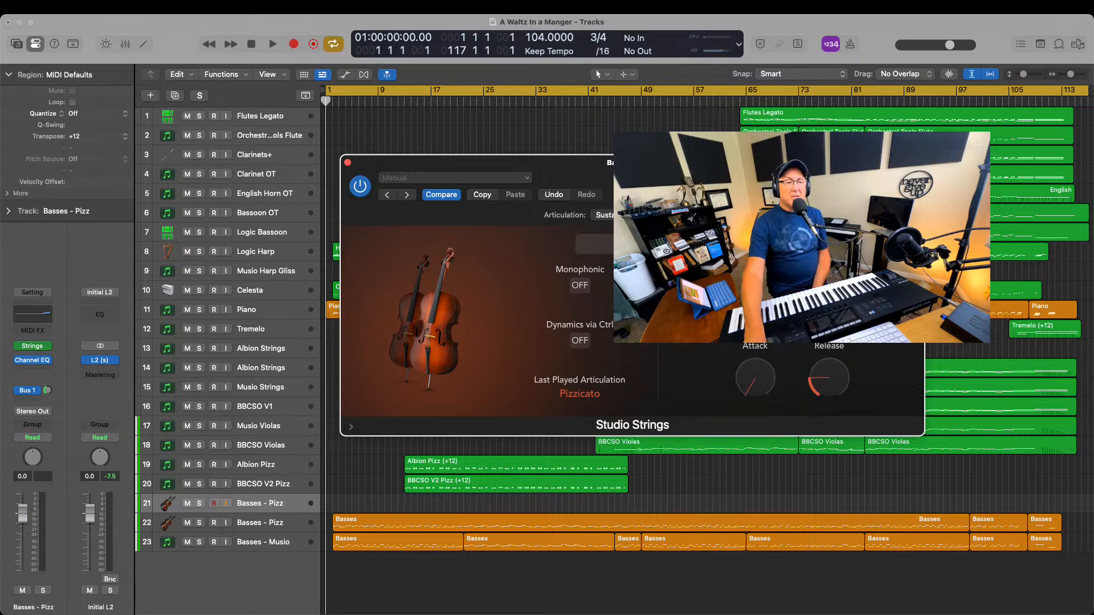
# Look through the Studio Strings articulation options without changing Sustain, and reposition the instrument window slightly
pyautogui.click(603, 215)
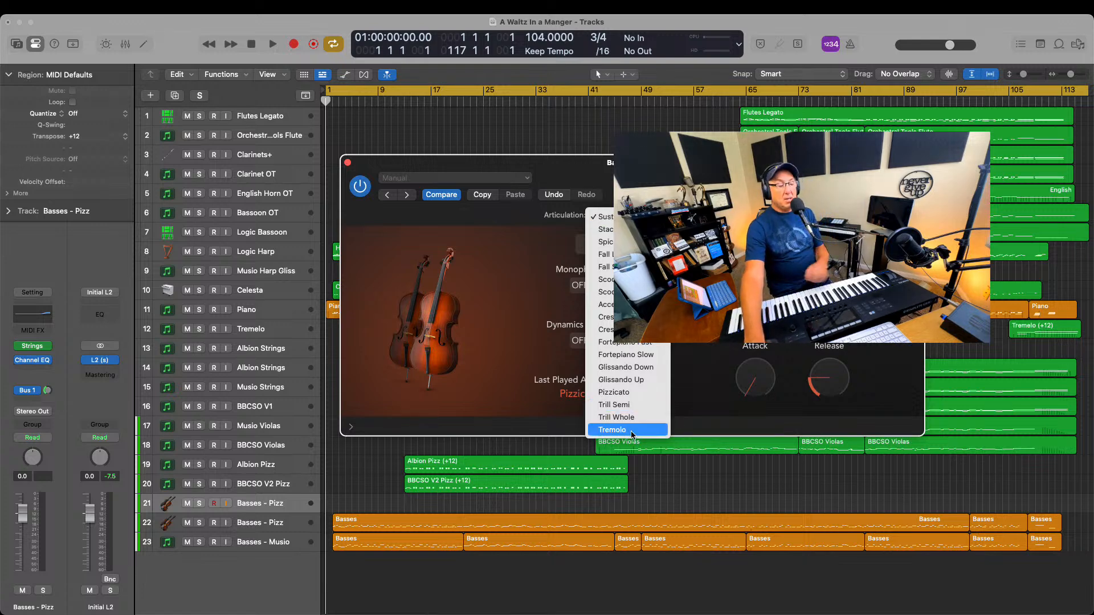
pyautogui.click(428, 337)
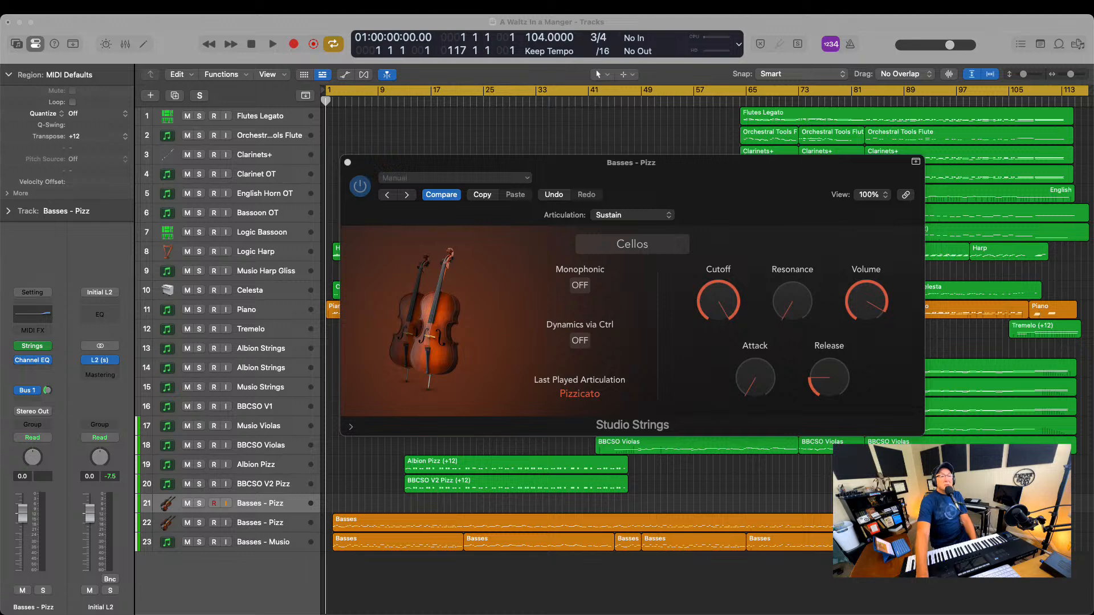
pyautogui.moveTo(610, 167); pyautogui.dragTo(593, 167)
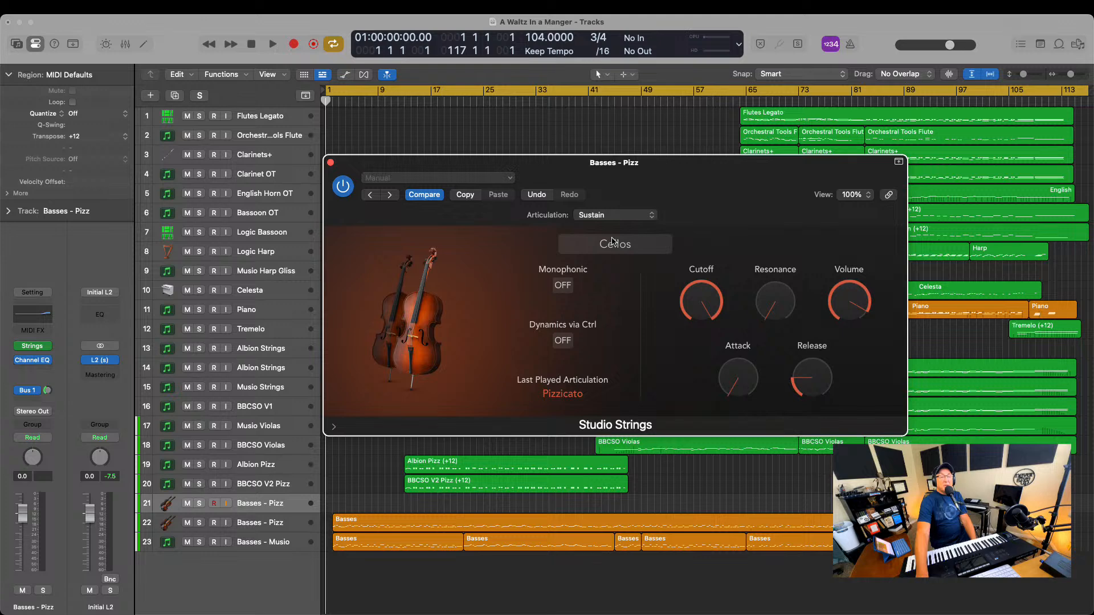
# Review the Cellos articulation list once more, keep Sustain selected, and close the Studio Strings window
pyautogui.click(613, 215)
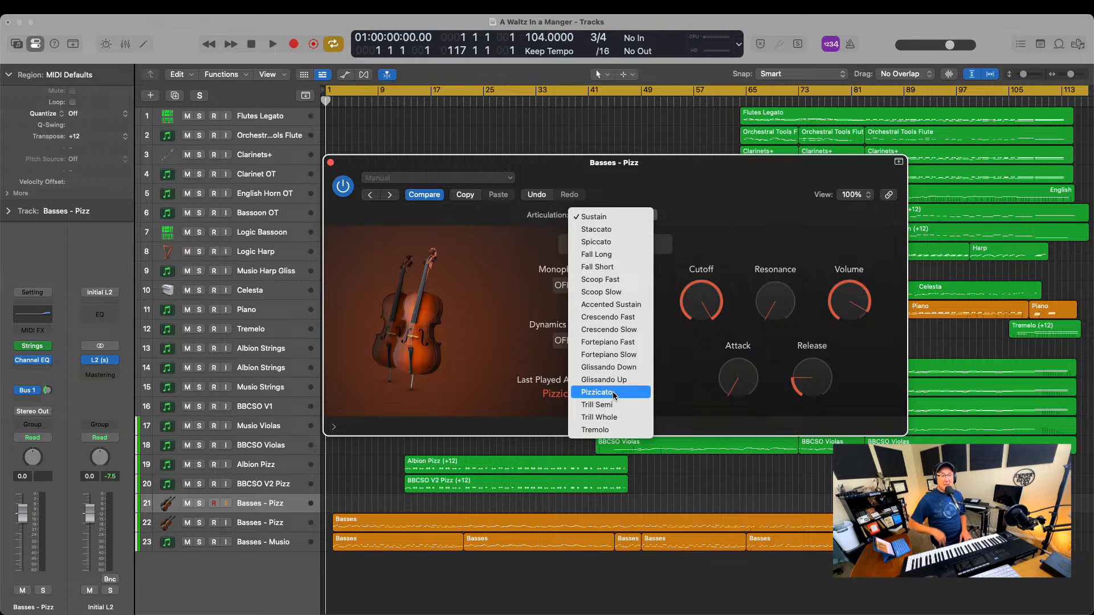
pyautogui.click(661, 181)
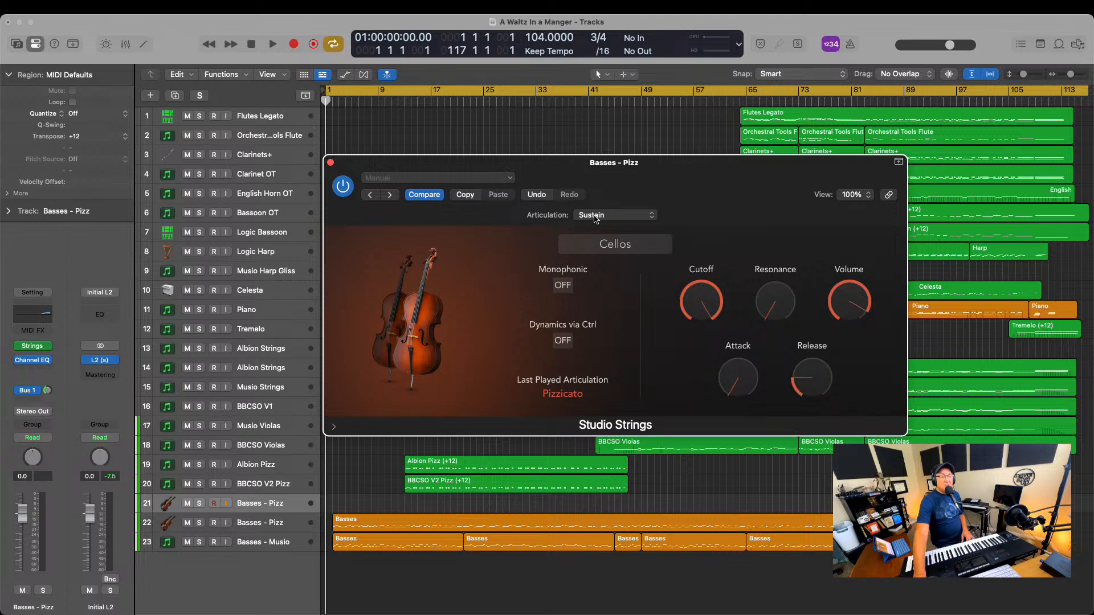
pyautogui.click(331, 162)
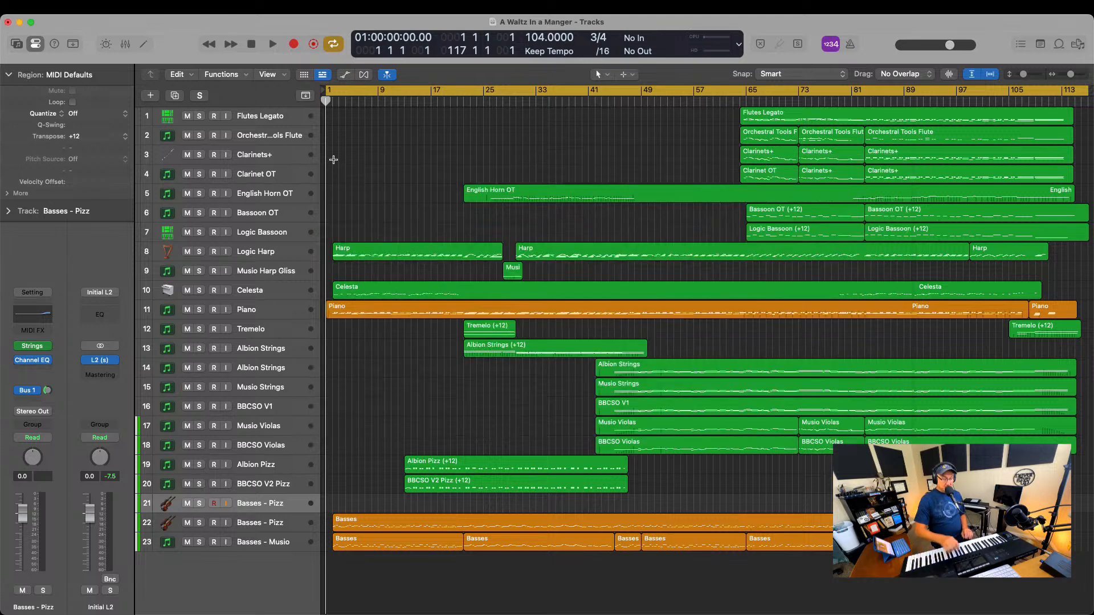
# Play the arrangement from about bar 39, turn cycle mode off, and stop playback around bar 50
pyautogui.doubleClick(581, 101)
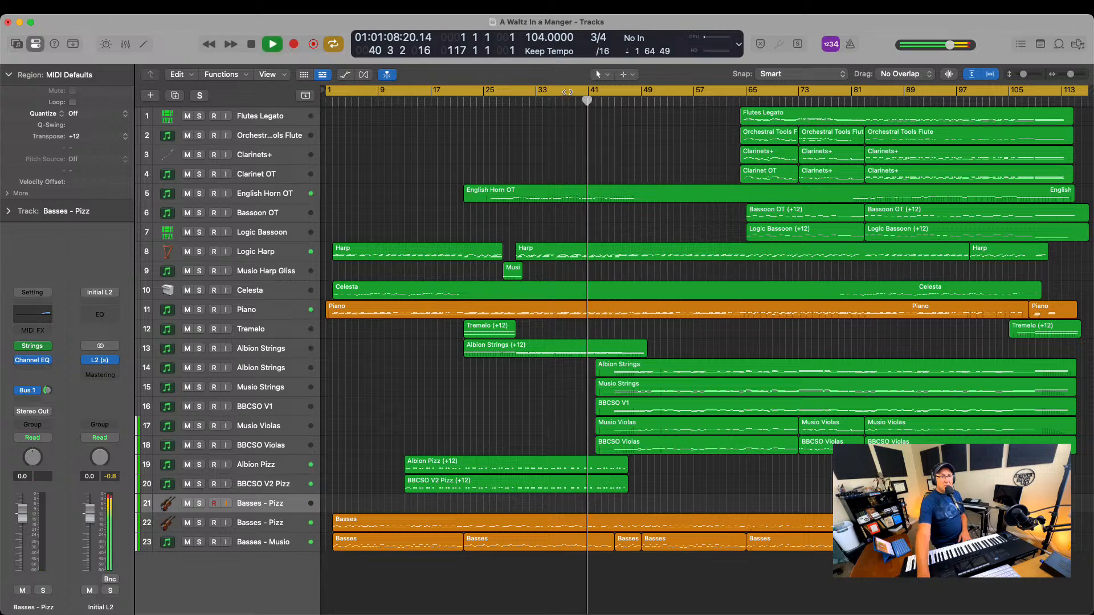
pyautogui.click(567, 91)
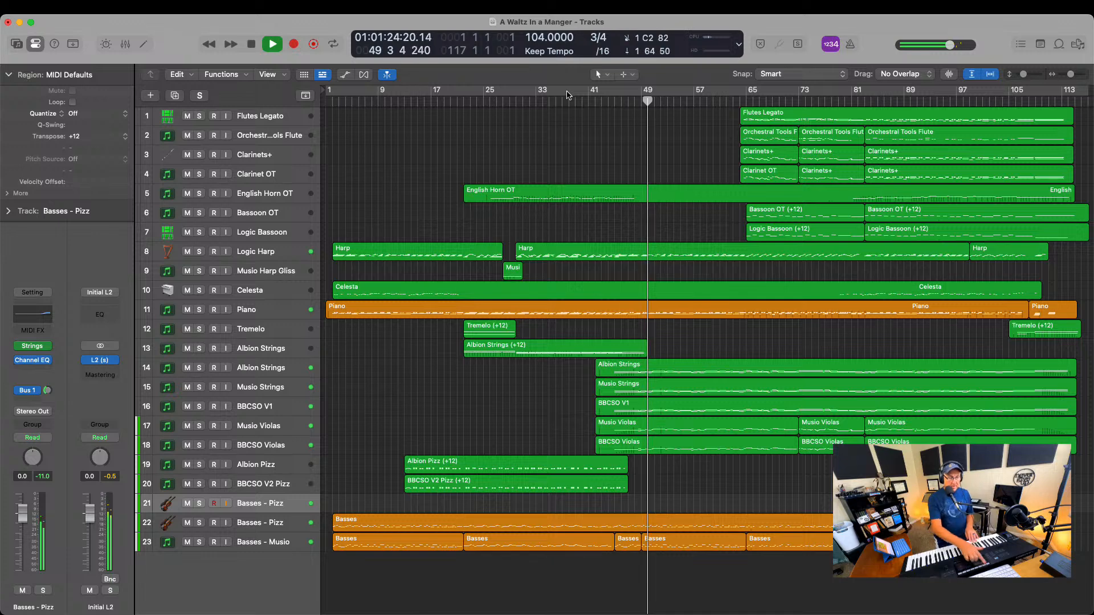
pyautogui.press('space')
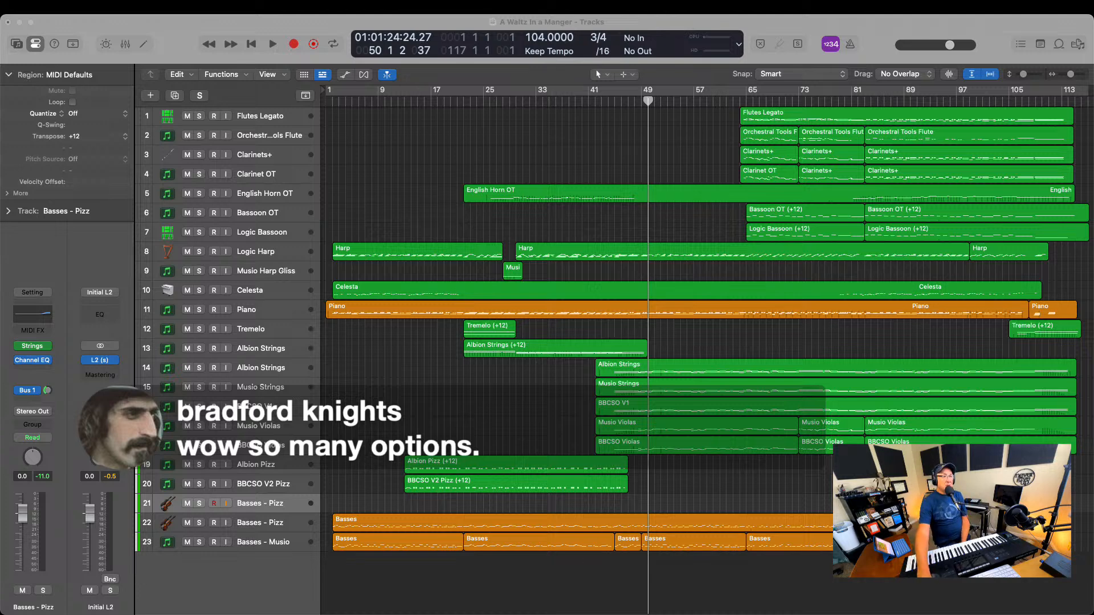
# Open the BBC Symphony Orchestra instrument on the BBCSO V2 Pizz track and reposition its window to examine the Violas articulations
pyautogui.click(328, 561)
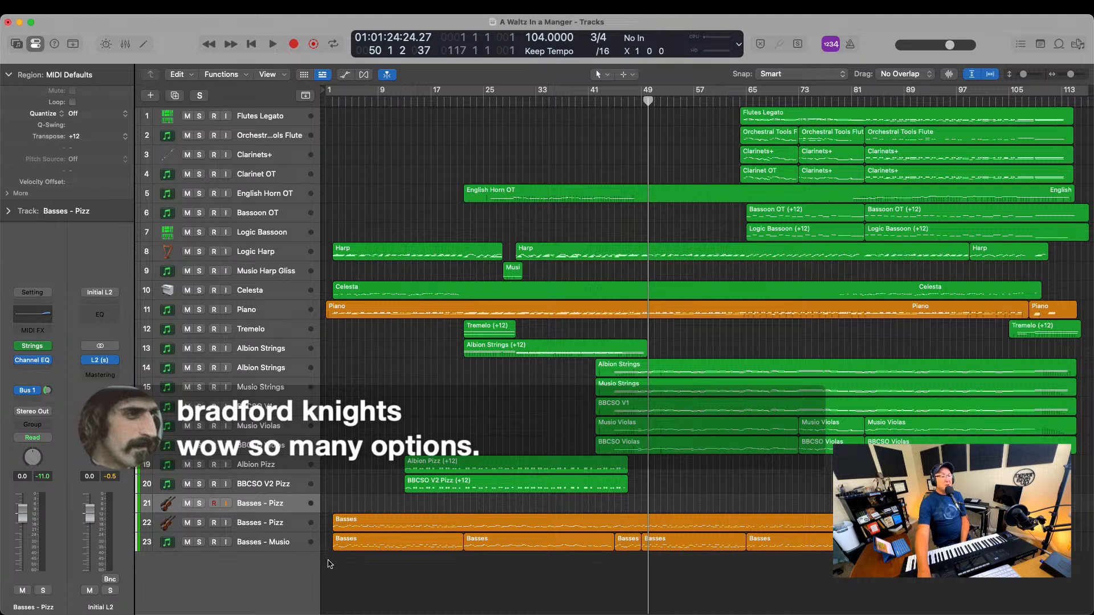
pyautogui.click(251, 488)
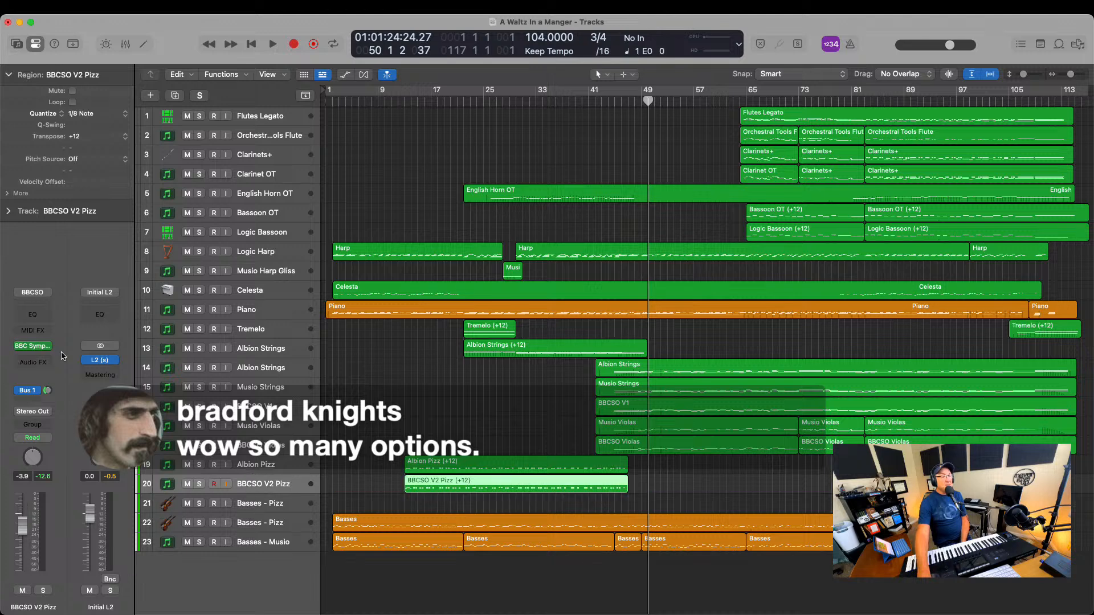
pyautogui.click(33, 345)
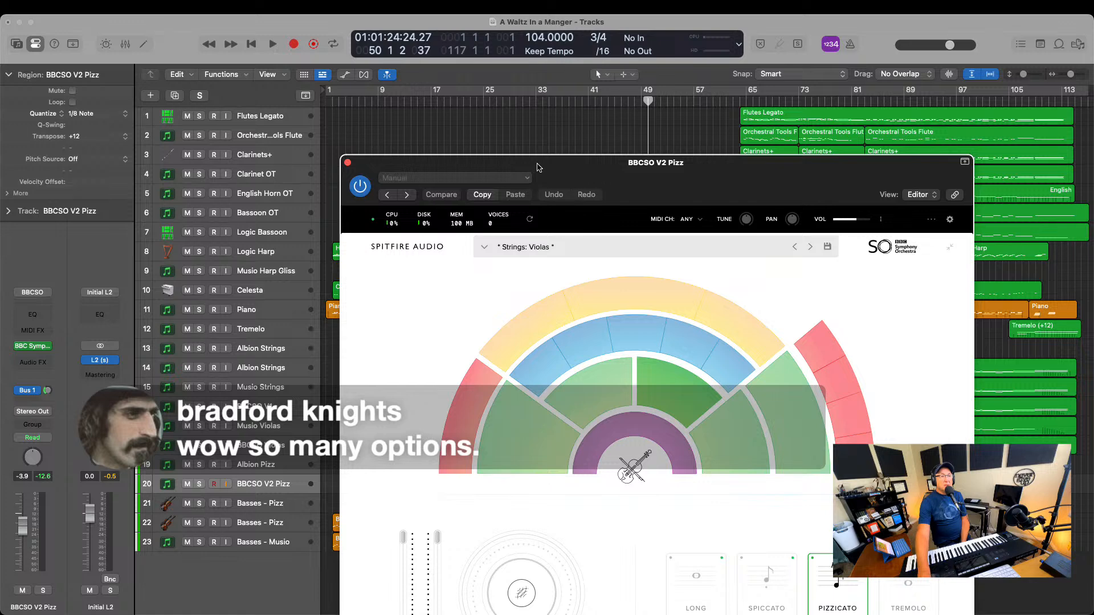
pyautogui.moveTo(579, 181); pyautogui.dragTo(366, 76)
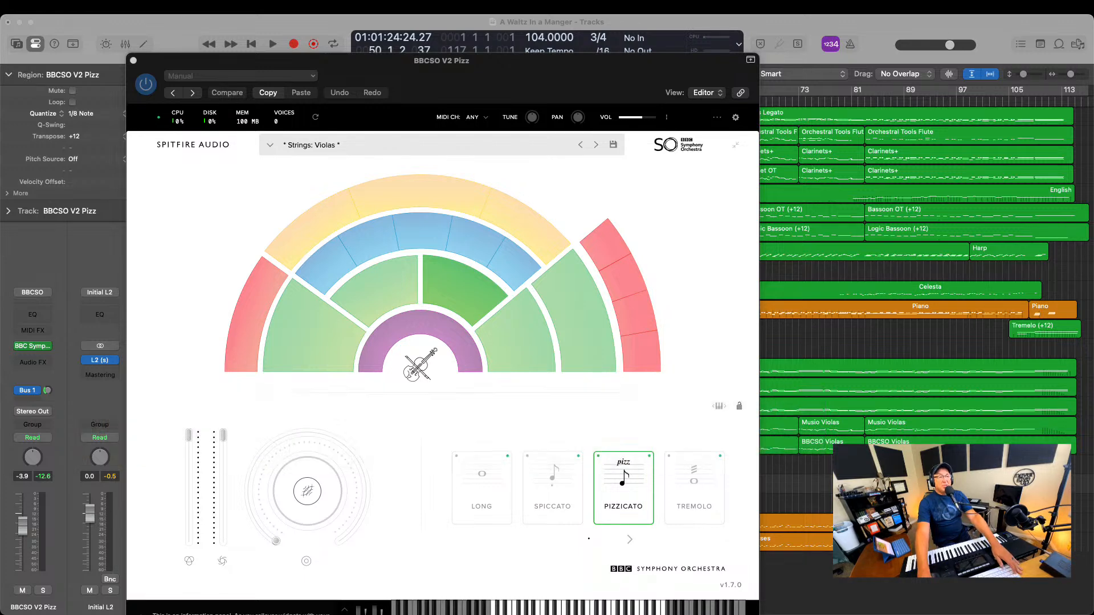
pyautogui.click(603, 444)
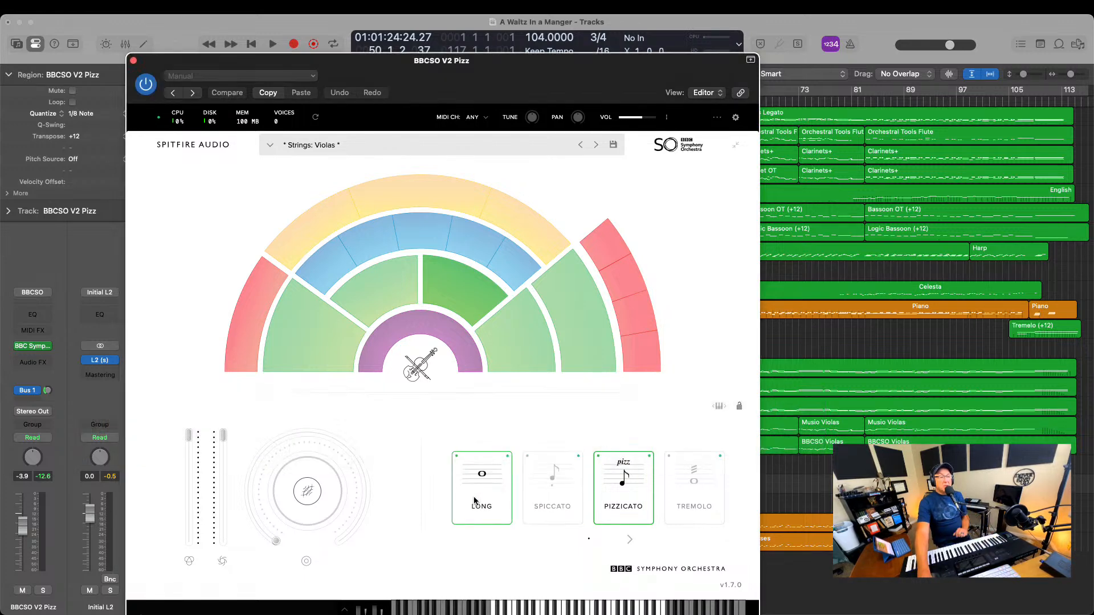
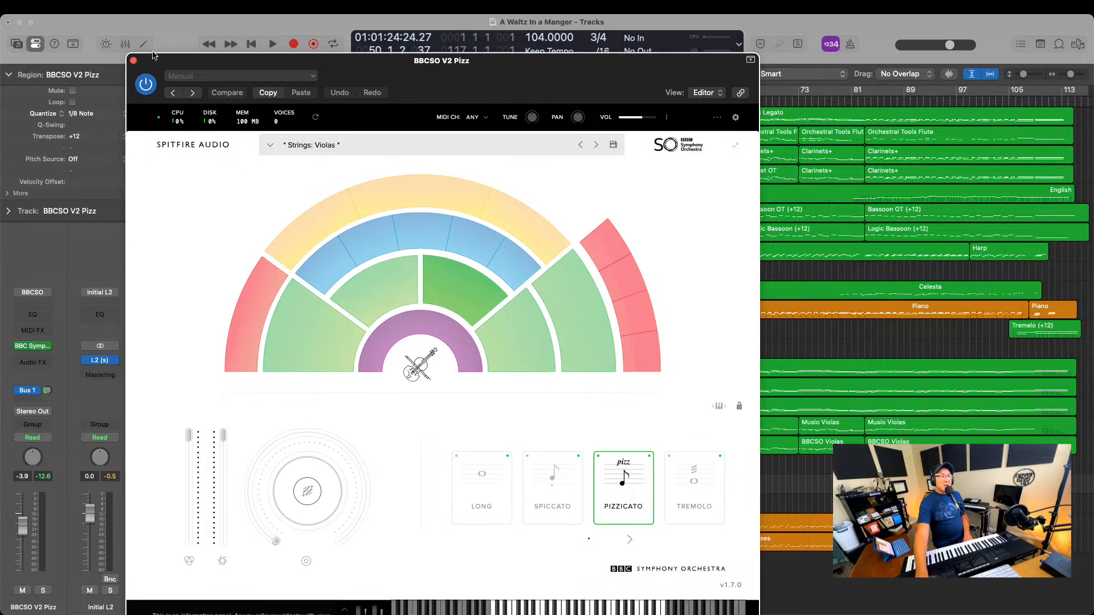
# Close the BBC Symphony Orchestra instrument window and start playback from about bar 42
pyautogui.click(134, 60)
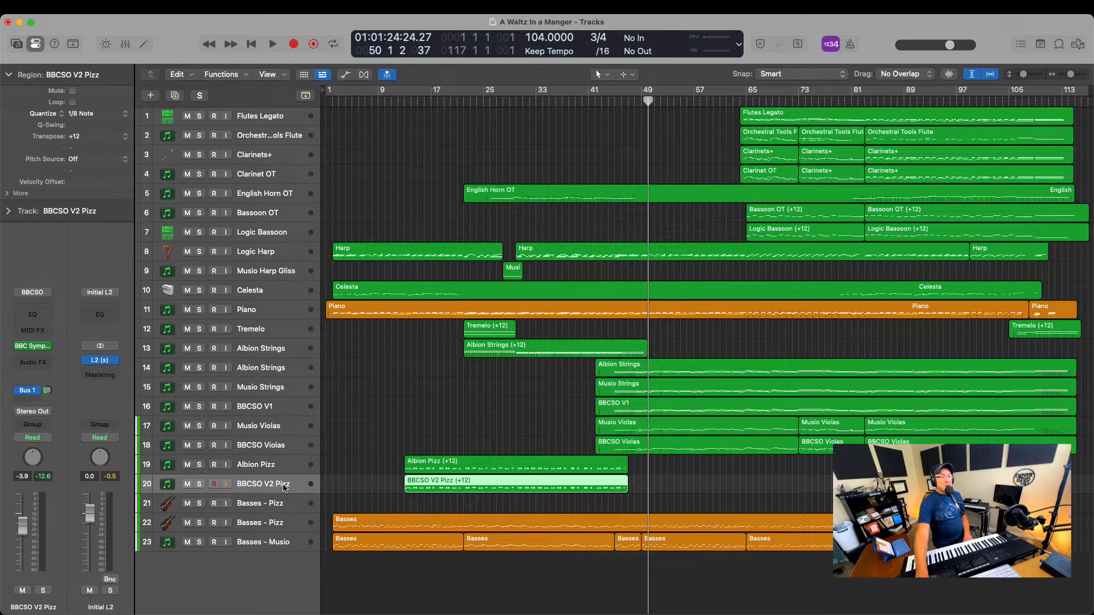
pyautogui.click(594, 102)
pyautogui.press('space')
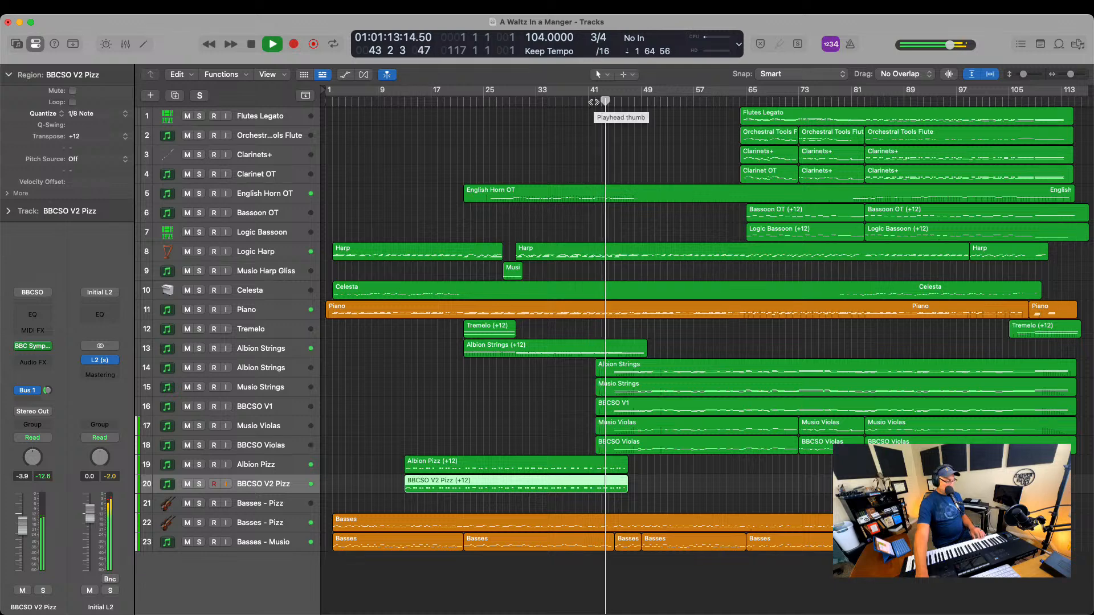
# Solo the lower Albion Strings, Musio Strings, BBCSO V1, Musio Violas, BBCSO Violas and Albion Pizz tracks, and stop playback around bar 51
pyautogui.click(199, 367)
pyautogui.click(198, 387)
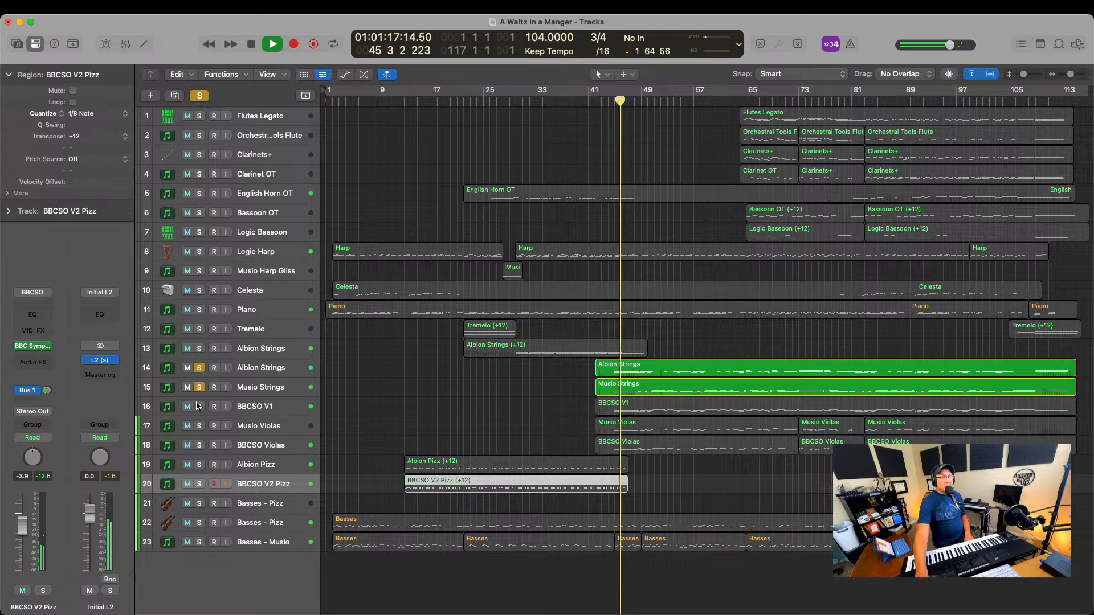
pyautogui.click(199, 406)
pyautogui.click(199, 426)
pyautogui.click(199, 445)
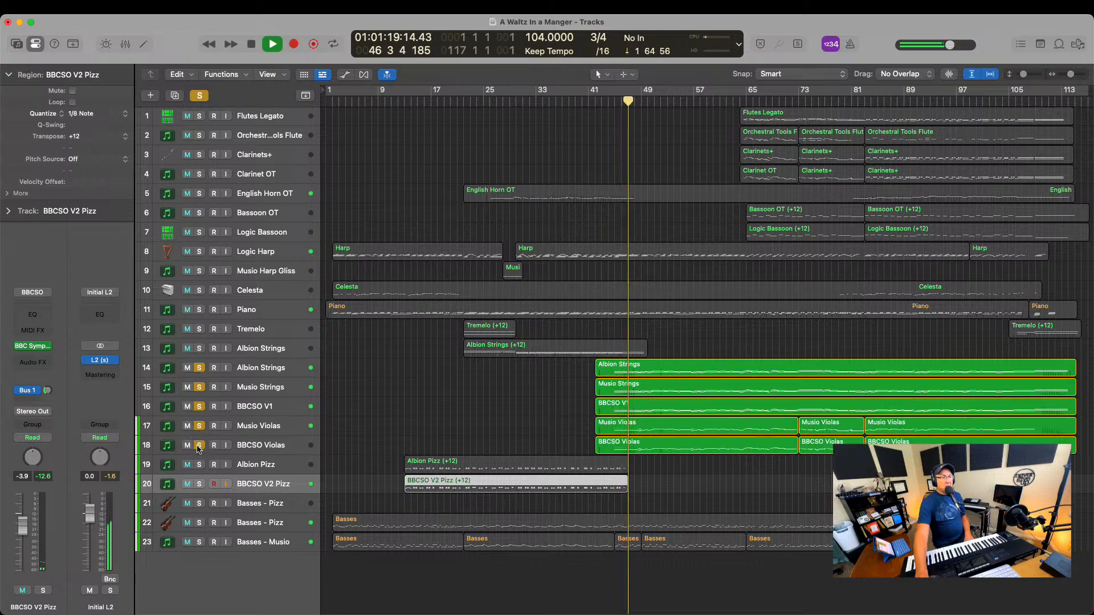
pyautogui.click(199, 464)
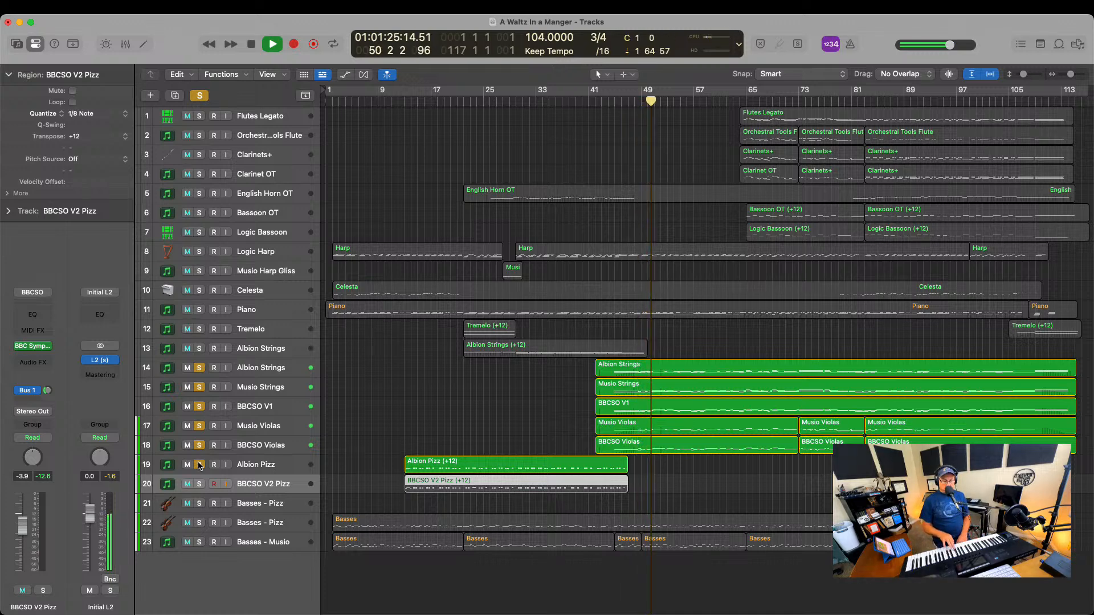
pyautogui.press('space')
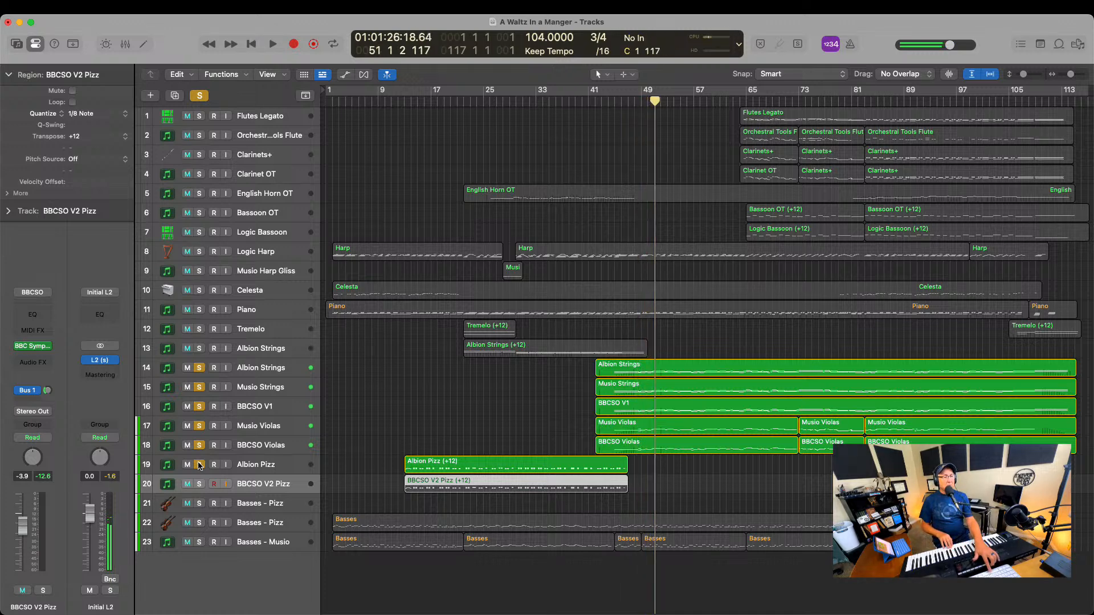
# Solo and select the empty Basses - Pizz track, and play the soloed strings from about bar 43 to about bar 64
pyautogui.click(199, 505)
pyautogui.doubleClick(627, 100)
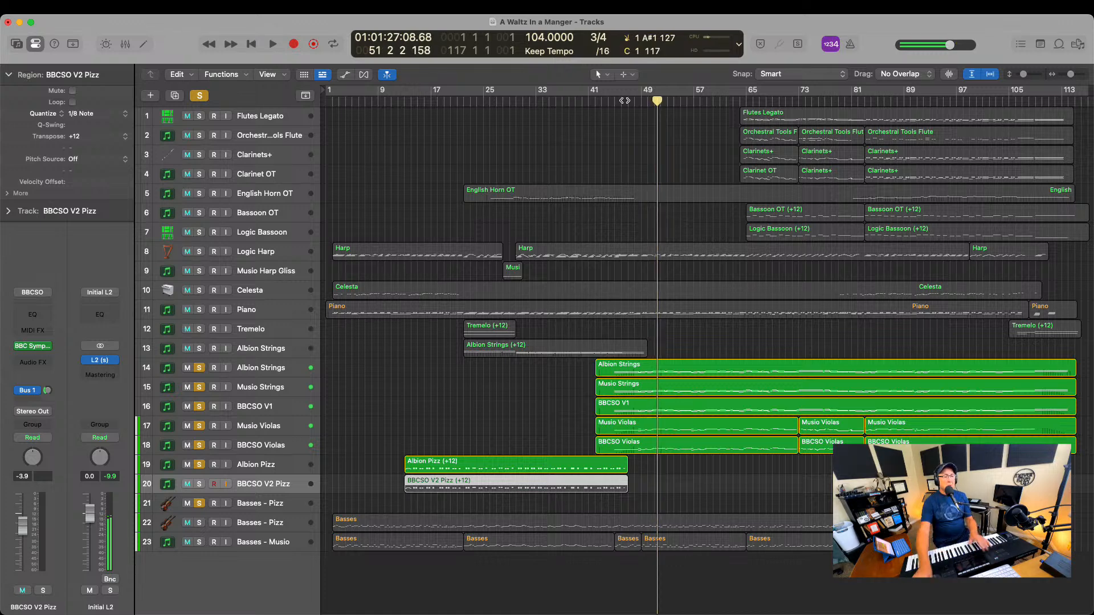
pyautogui.click(250, 506)
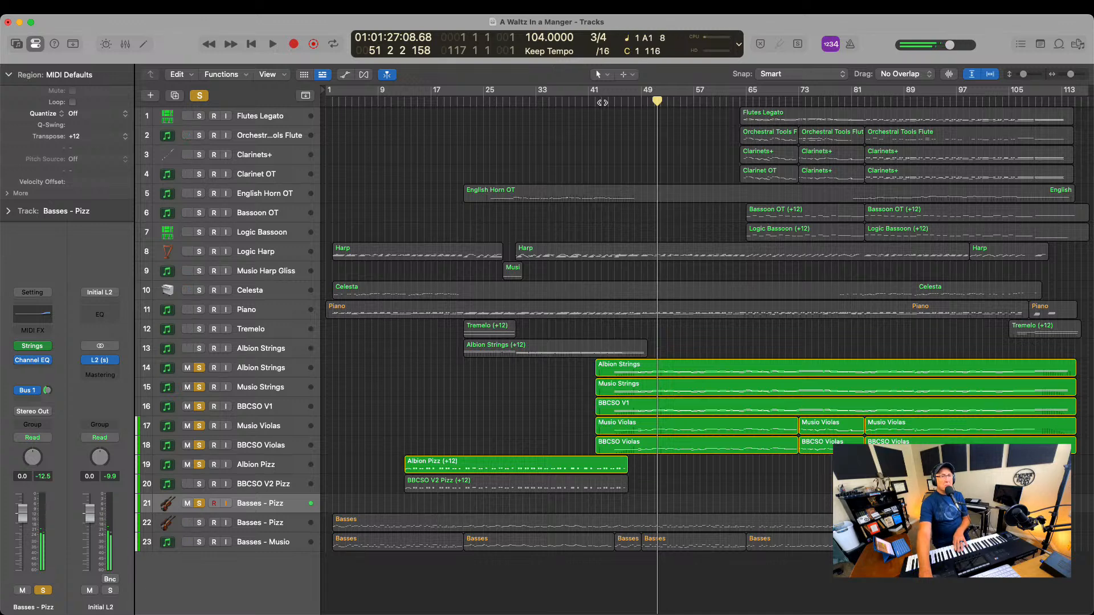
pyautogui.click(602, 102)
pyautogui.press('space')
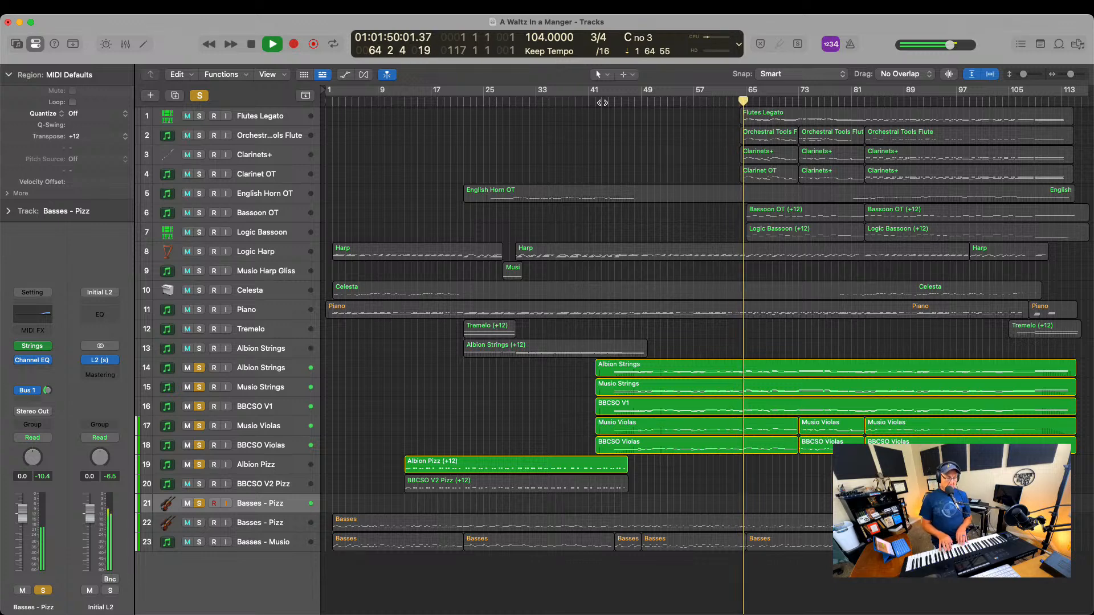
pyautogui.press('space')
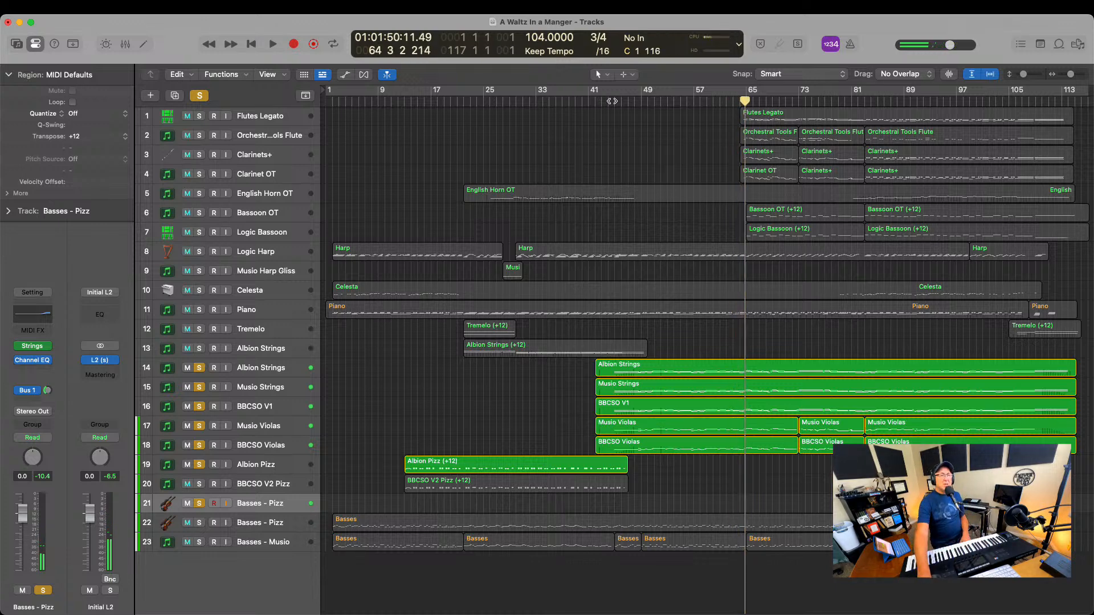
# Record a trial take on the empty Basses - Pizz track from bar 43 to about bar 67, and delete its region
pyautogui.click(600, 102)
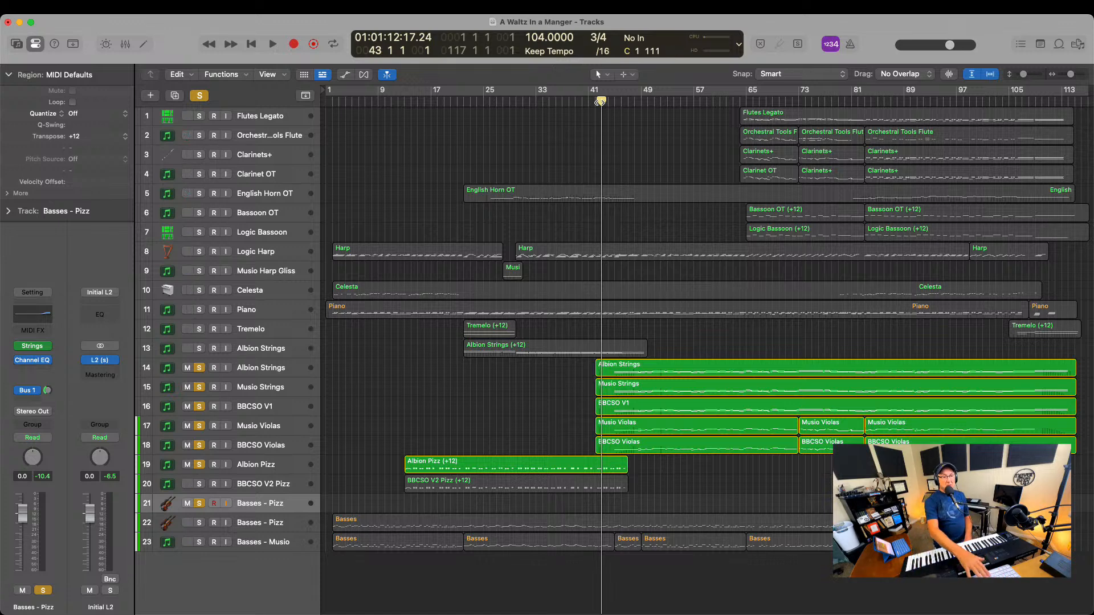
pyautogui.press('r')
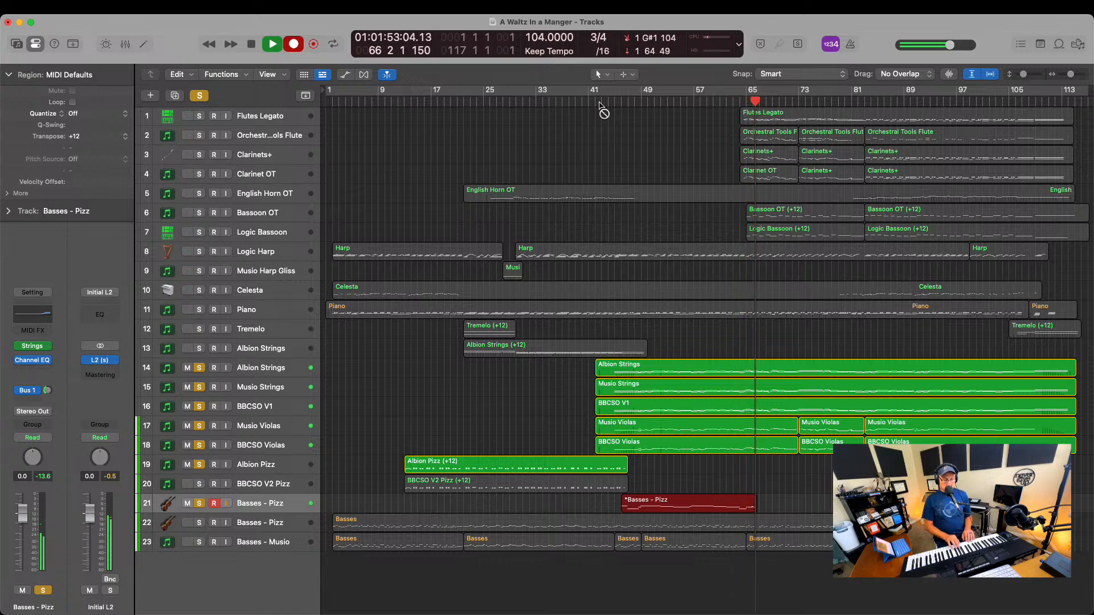
pyautogui.press('space')
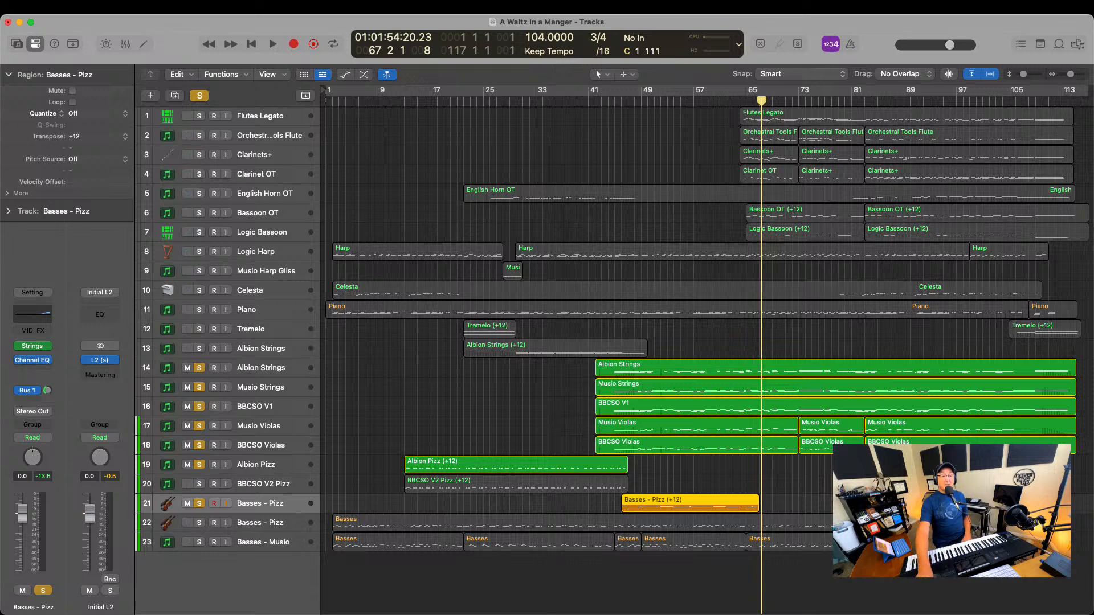
pyautogui.press('Delete')
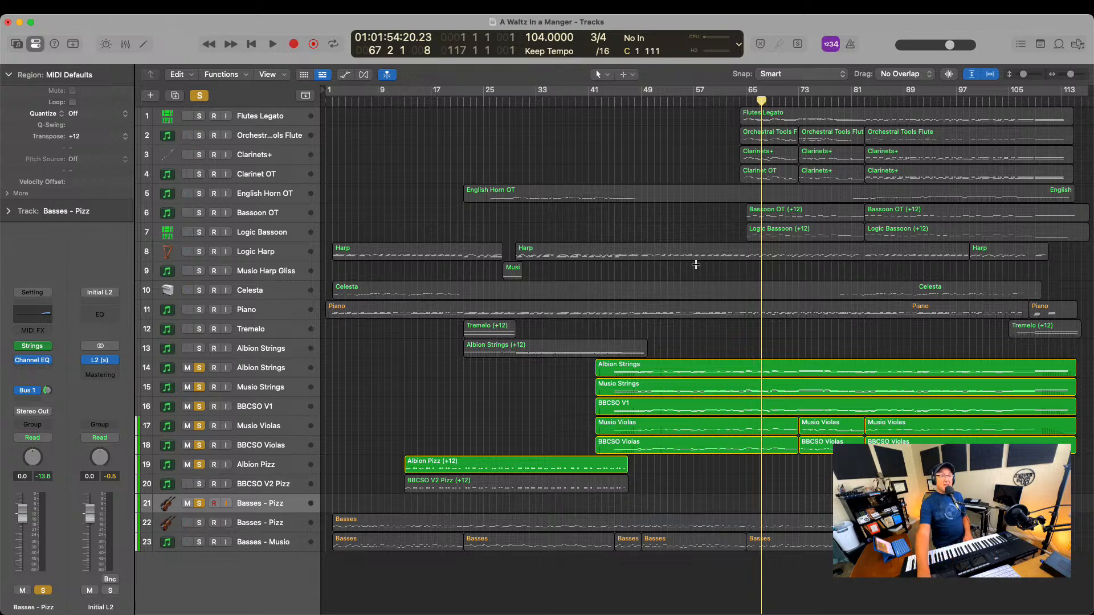
# Record another take on the empty Basses - Pizz track from bar 44 to about bar 58, and delete its region
pyautogui.click(610, 102)
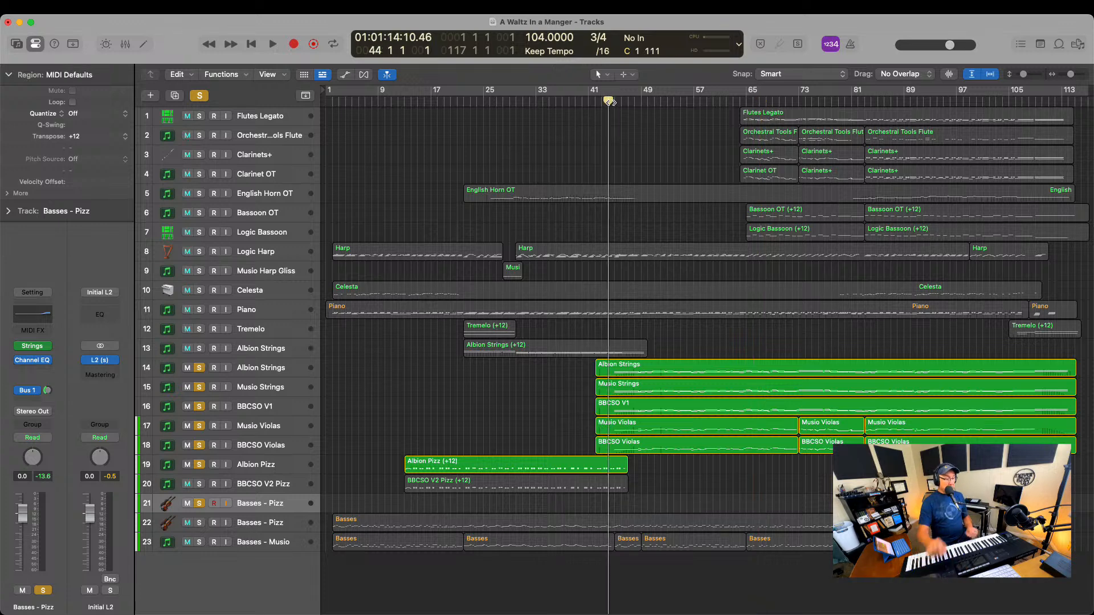
pyautogui.press('r')
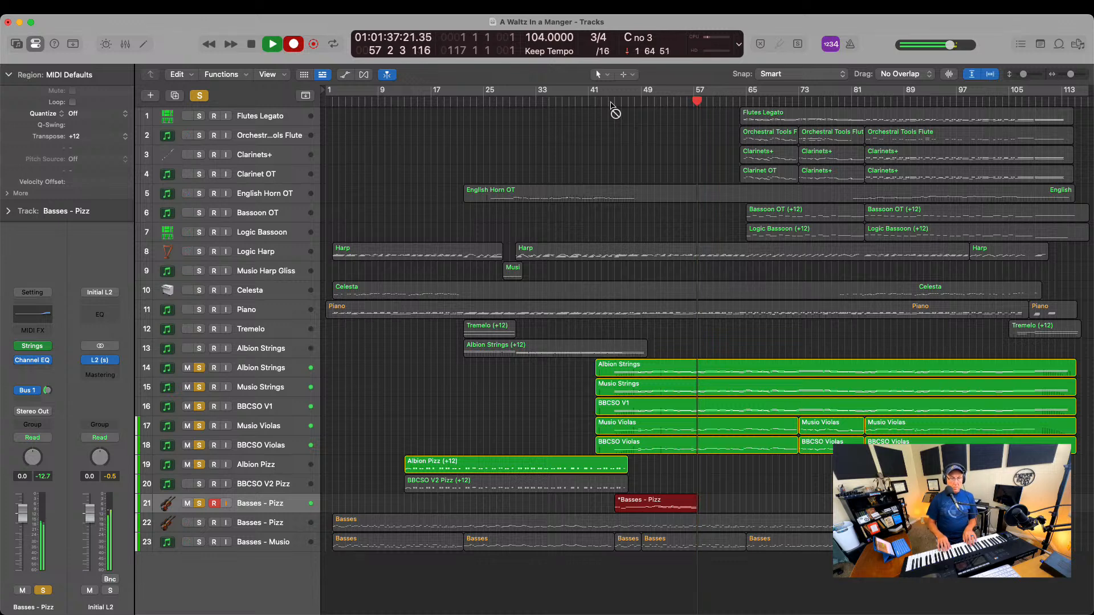
pyautogui.press('space')
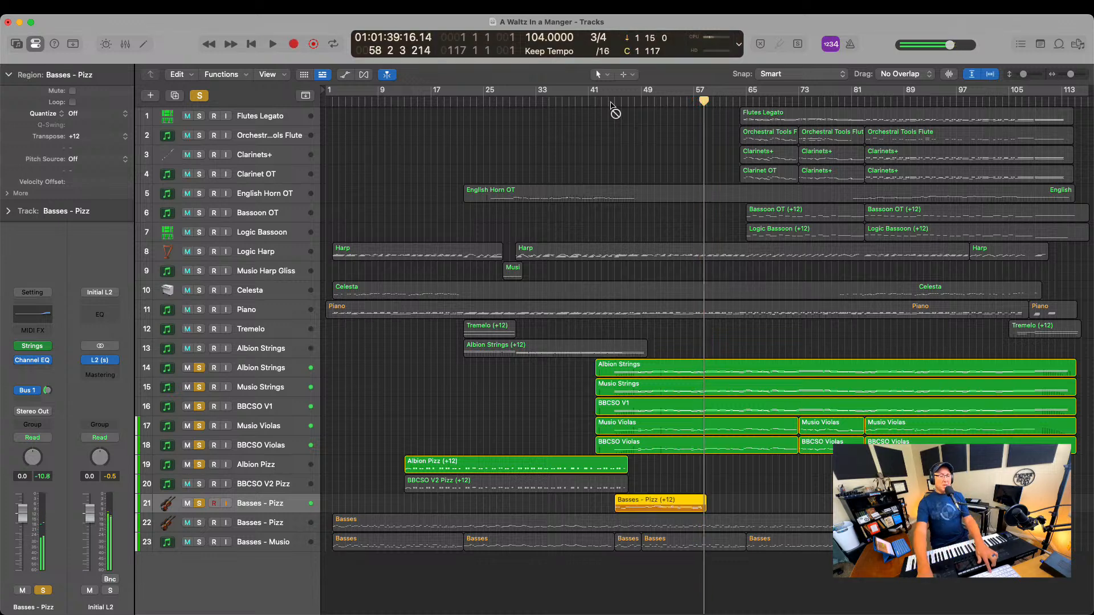
pyautogui.press('Delete')
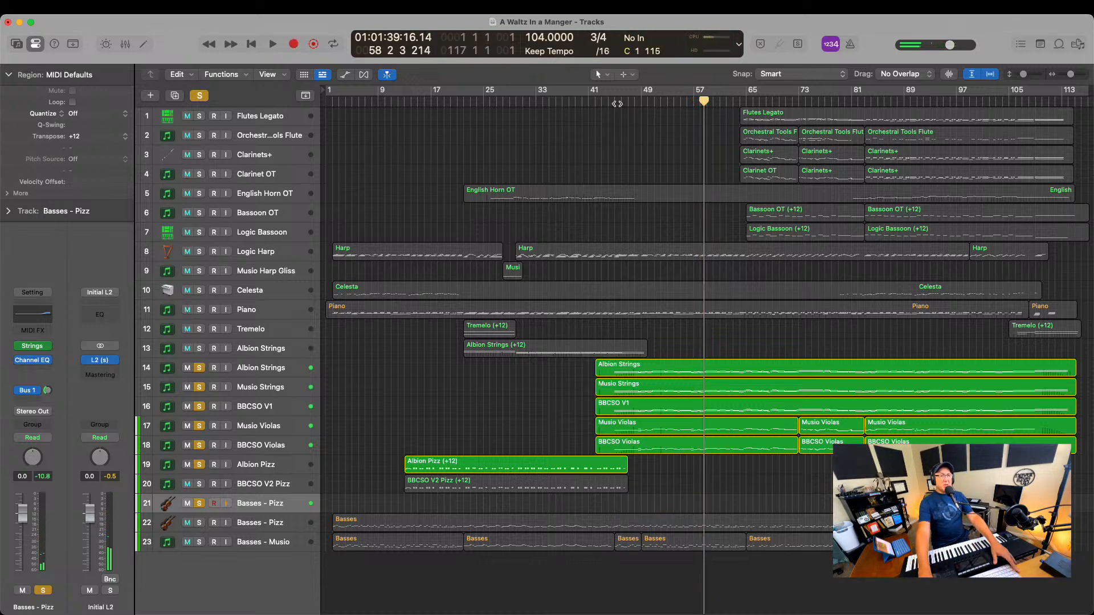
# Turn off all solos and play the full arrangement from about bar 42 to about bar 61
pyautogui.click(203, 96)
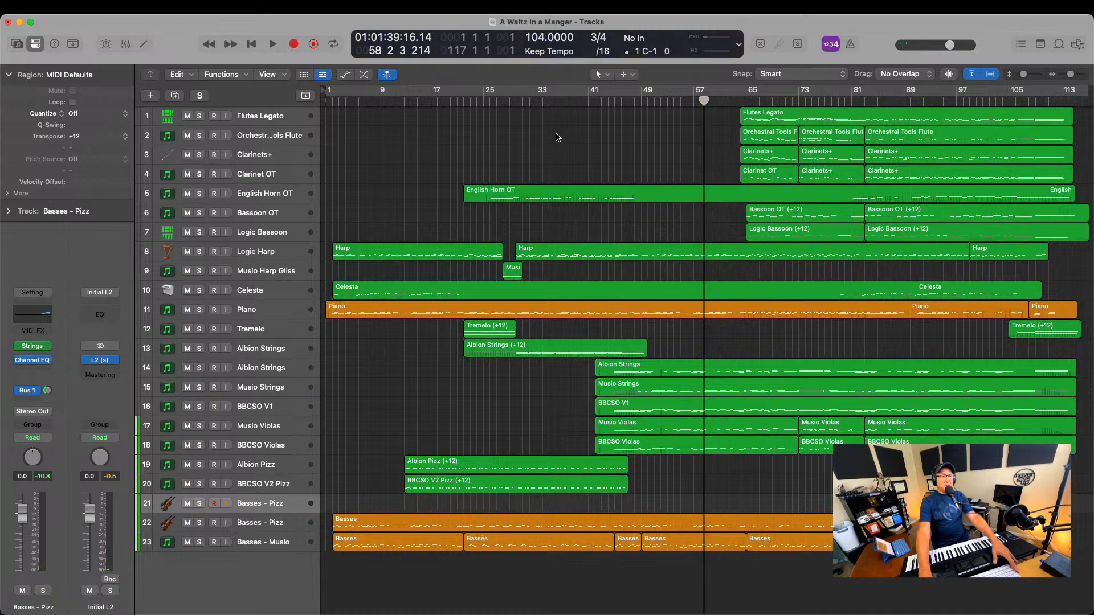
pyautogui.click(595, 106)
pyautogui.press('space')
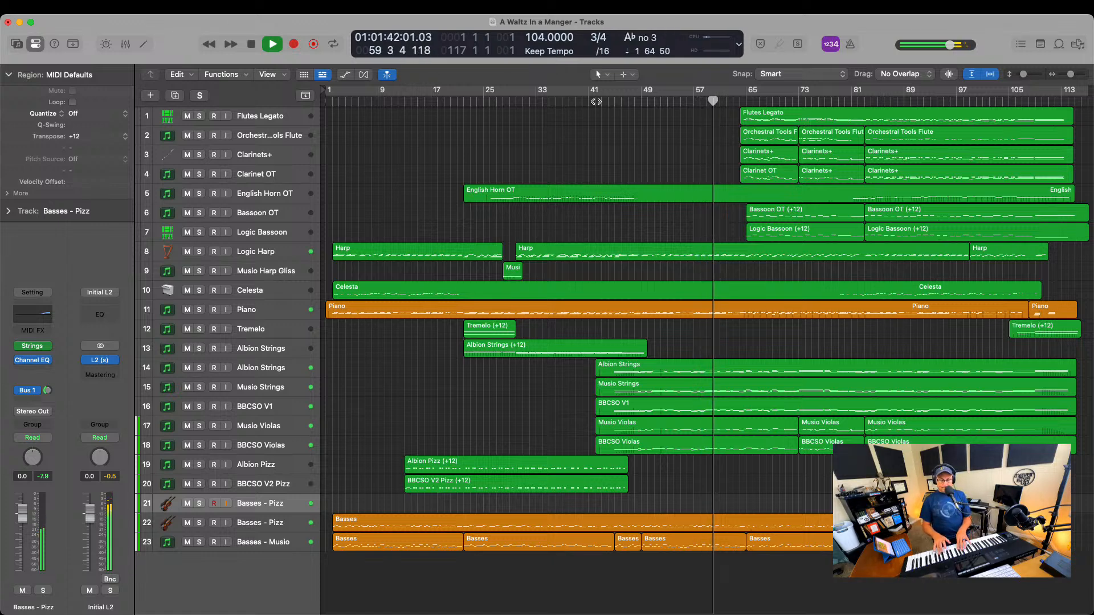
pyautogui.press('space')
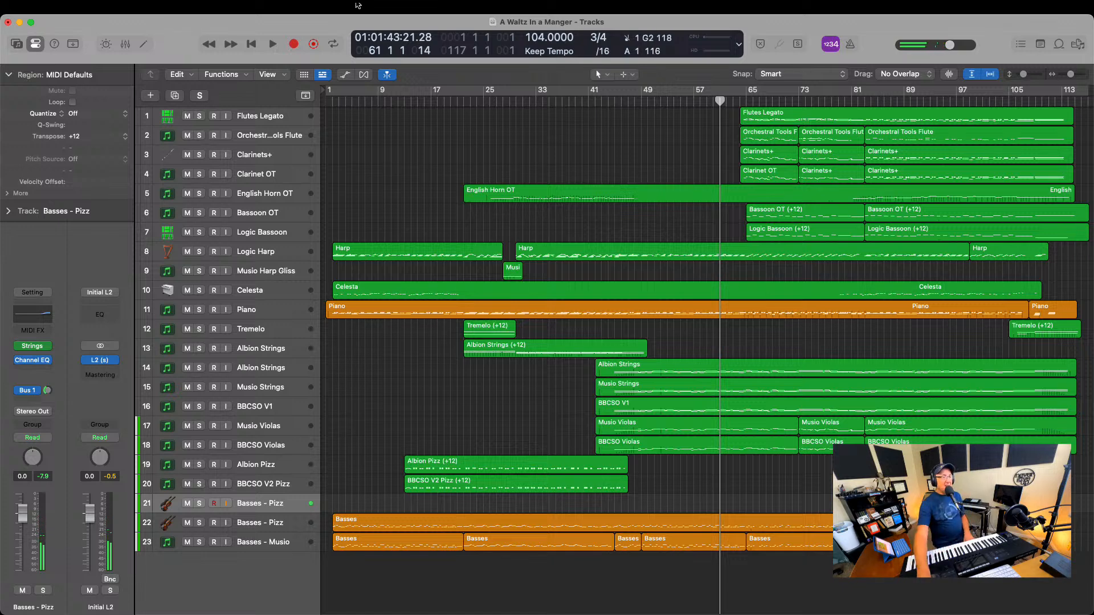
# Load the Musio channel strip setting on the empty Basses - Pizz track and open its Musio instrument
pyautogui.click(32, 292)
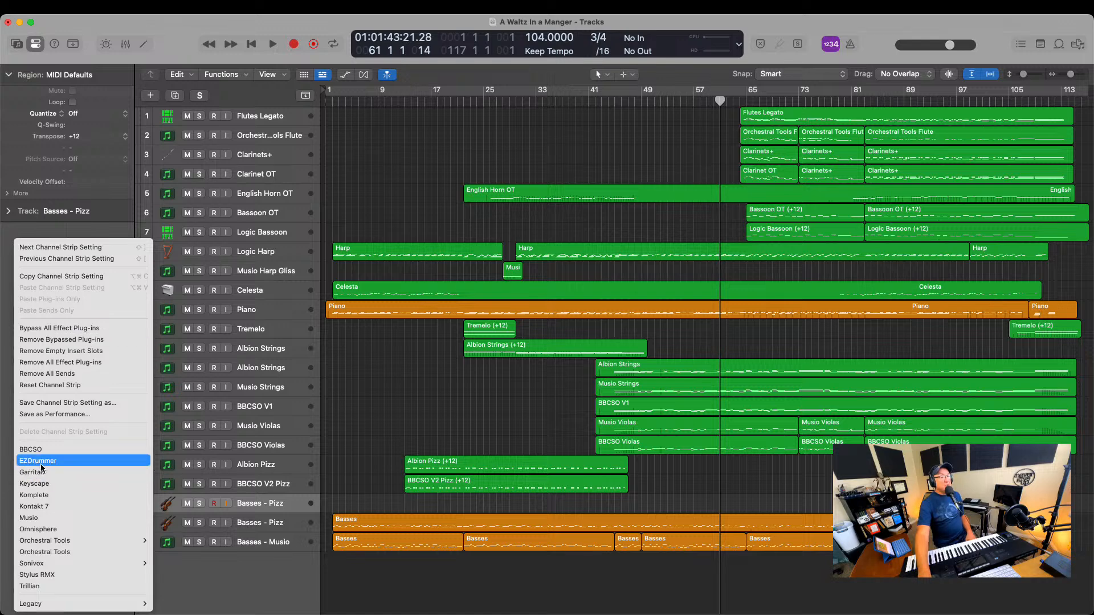
pyautogui.click(41, 517)
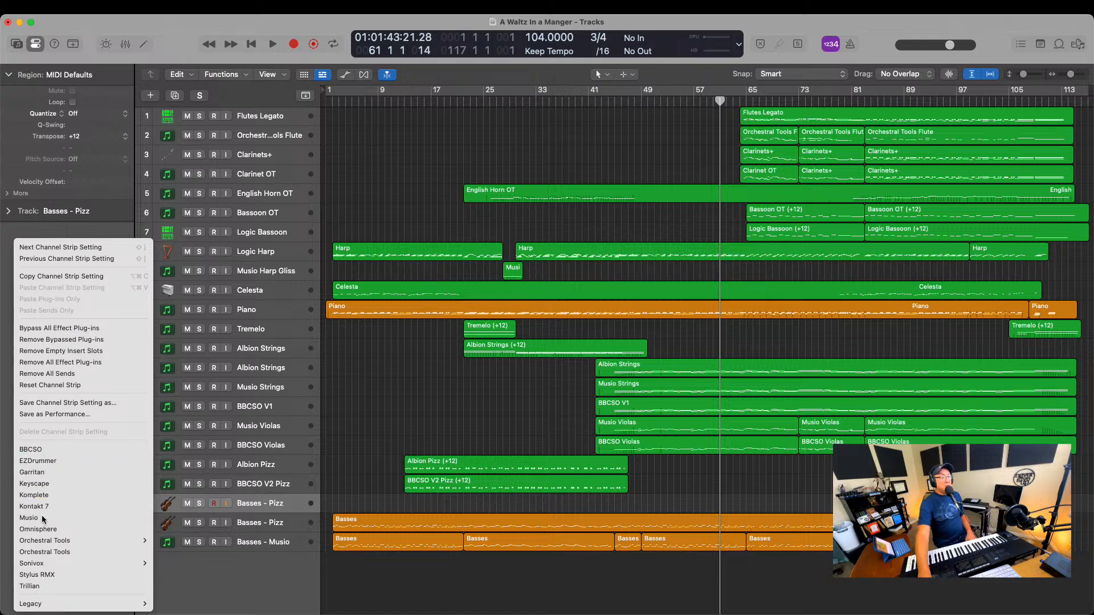
pyautogui.click(32, 347)
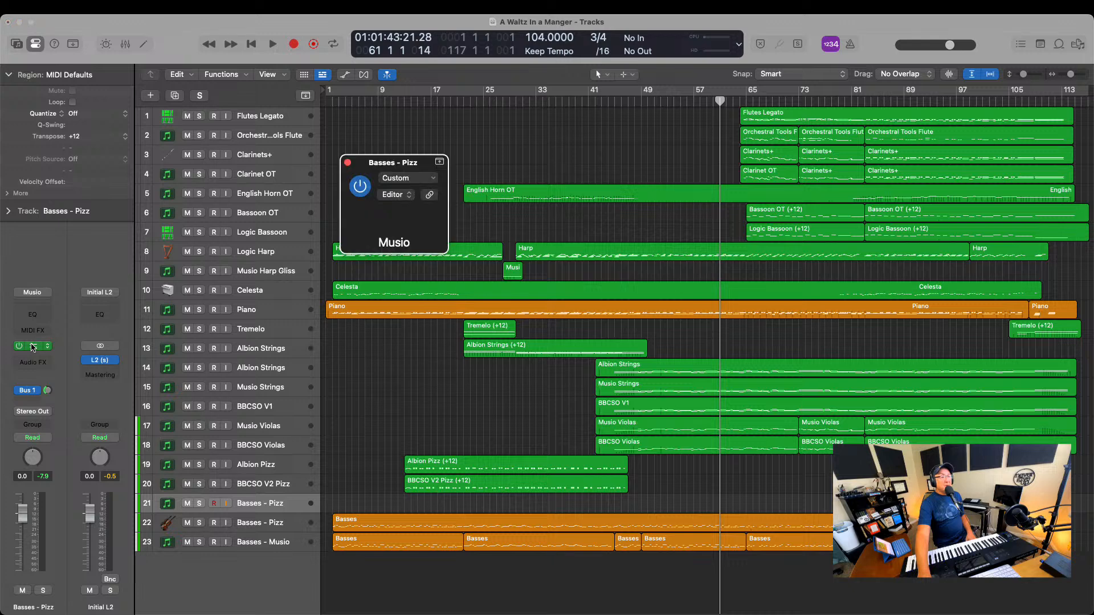
# Reposition the Musio window and search its catalog for cello
pyautogui.moveTo(699, 179); pyautogui.dragTo(477, 83)
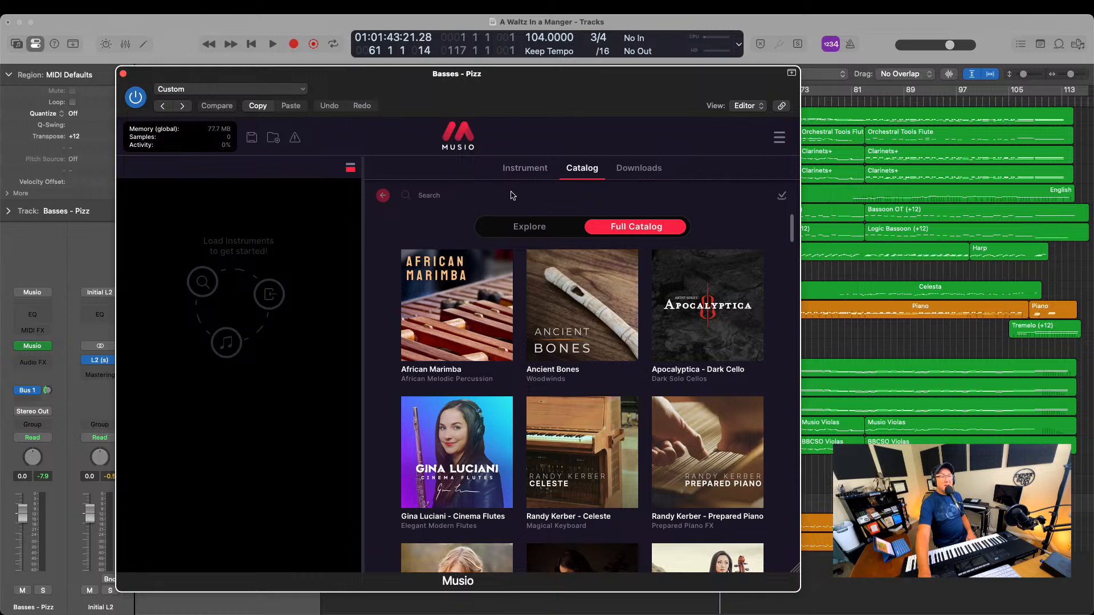
pyautogui.click(511, 195)
pyautogui.write('ce')
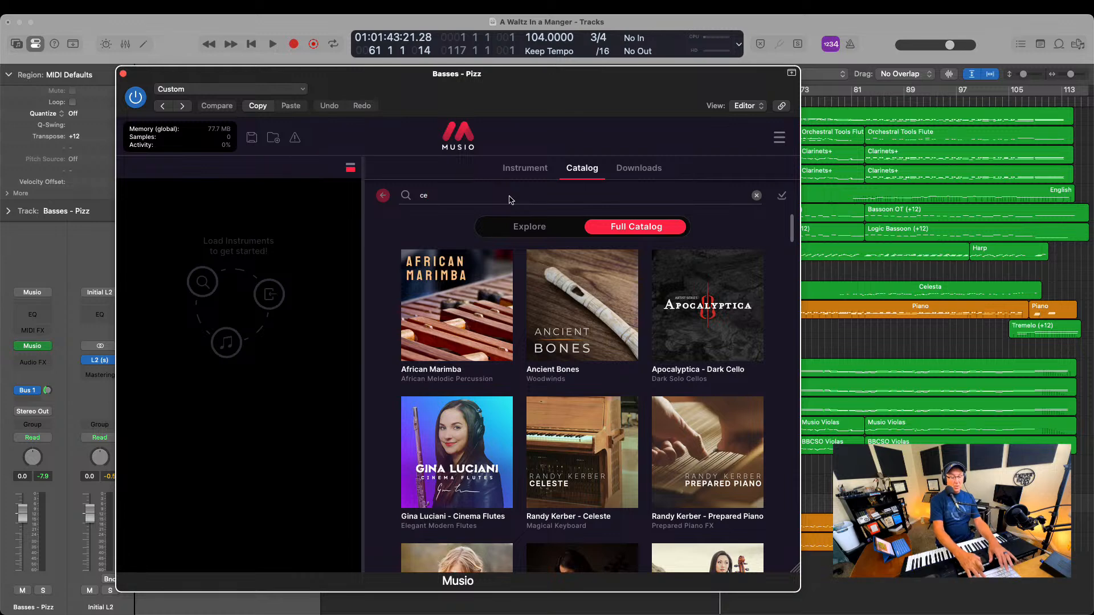
pyautogui.write('llo')
pyautogui.press('BackSpace')
pyautogui.write('lo')
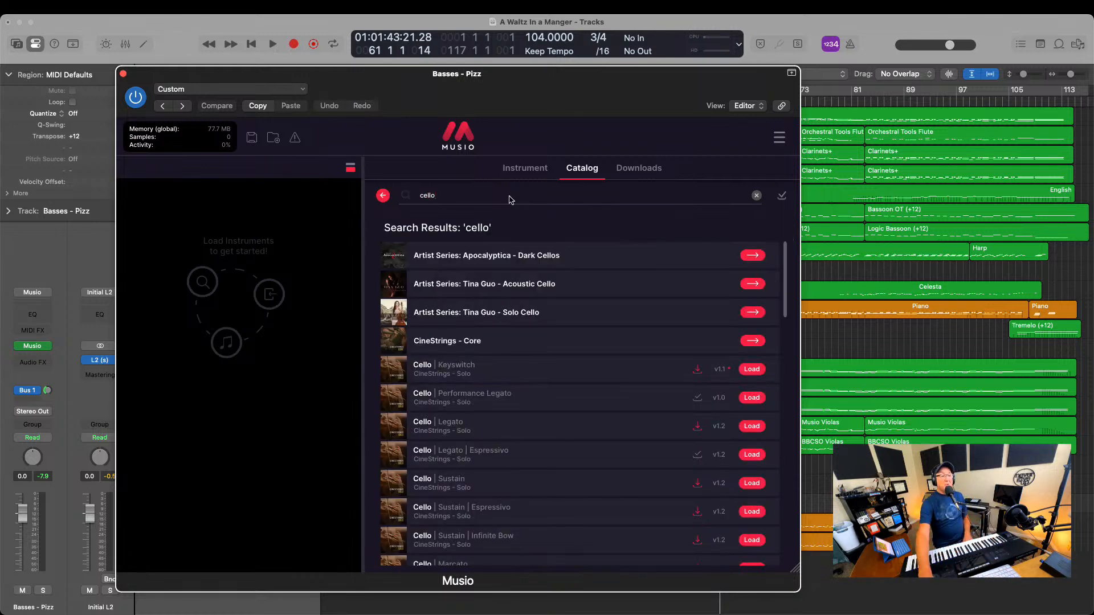
# Look through the cello results and preview the CineStrings Core Cellos Legato Espressivo and Legato Vibrato patches
pyautogui.scroll(-3, 550, 360)
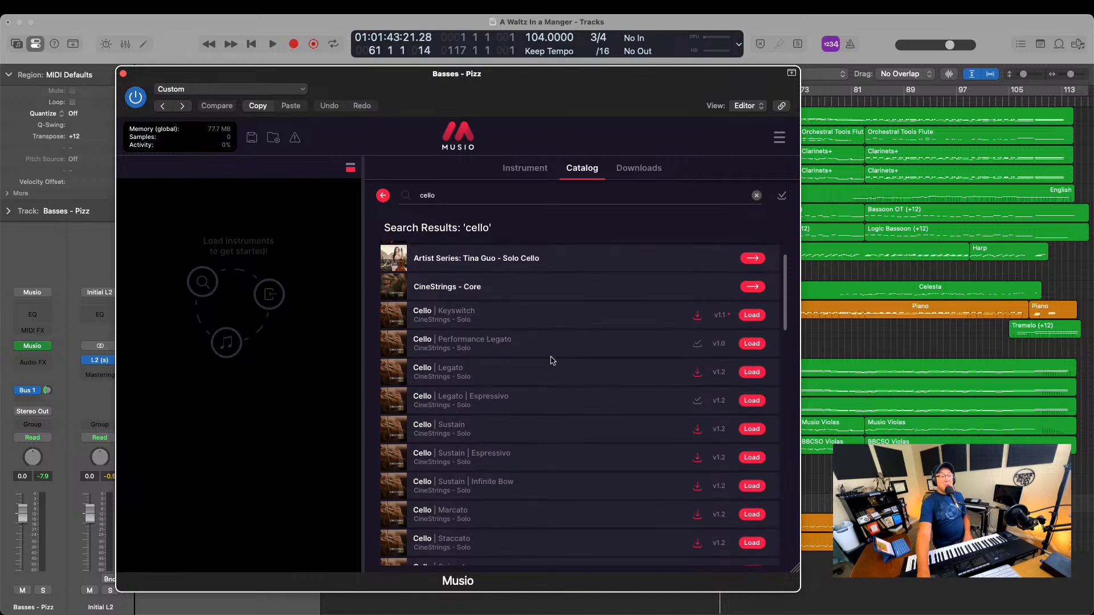
pyautogui.scroll(-12, 550, 360)
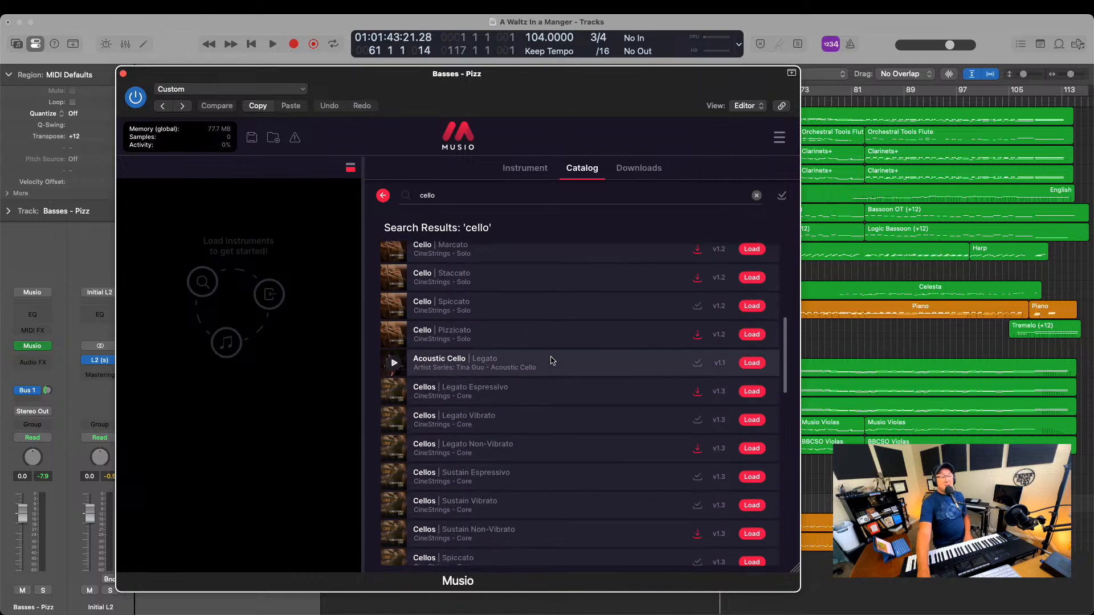
pyautogui.moveTo(450, 367)
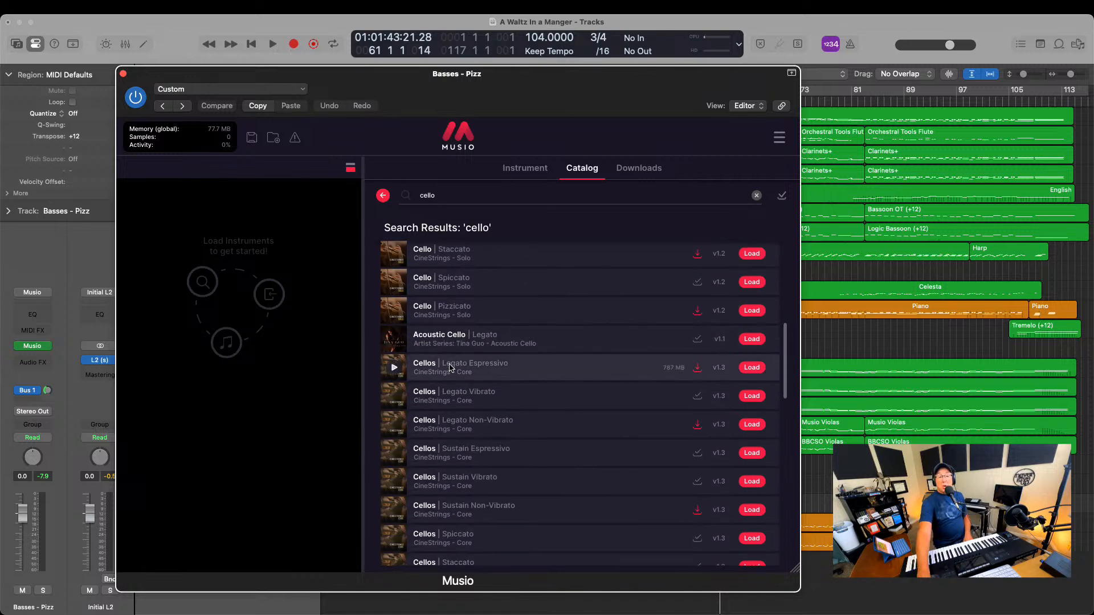
pyautogui.click(394, 368)
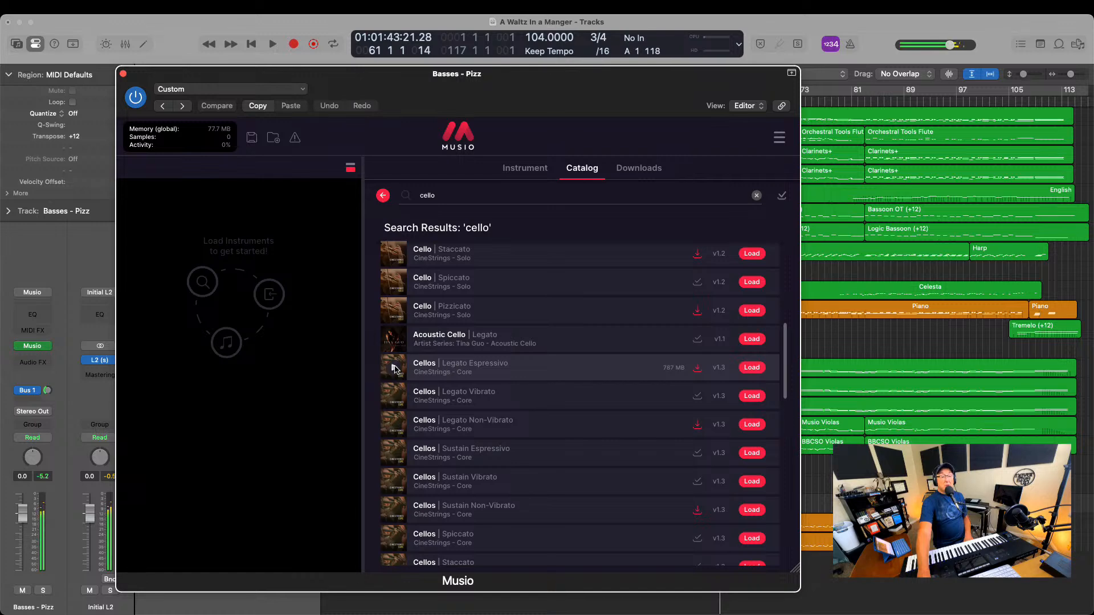
pyautogui.click(394, 399)
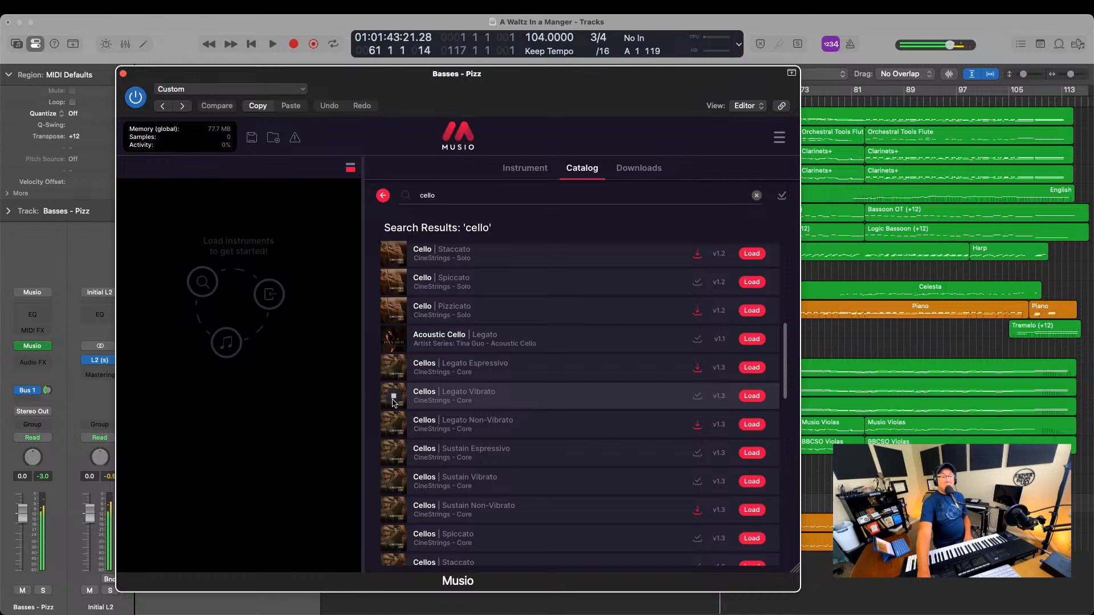
# Load the CineStrings Core Cellos Legato Vibrato patch and audition it against the arrangement from about bar 41 to bar 66
pyautogui.click(750, 395)
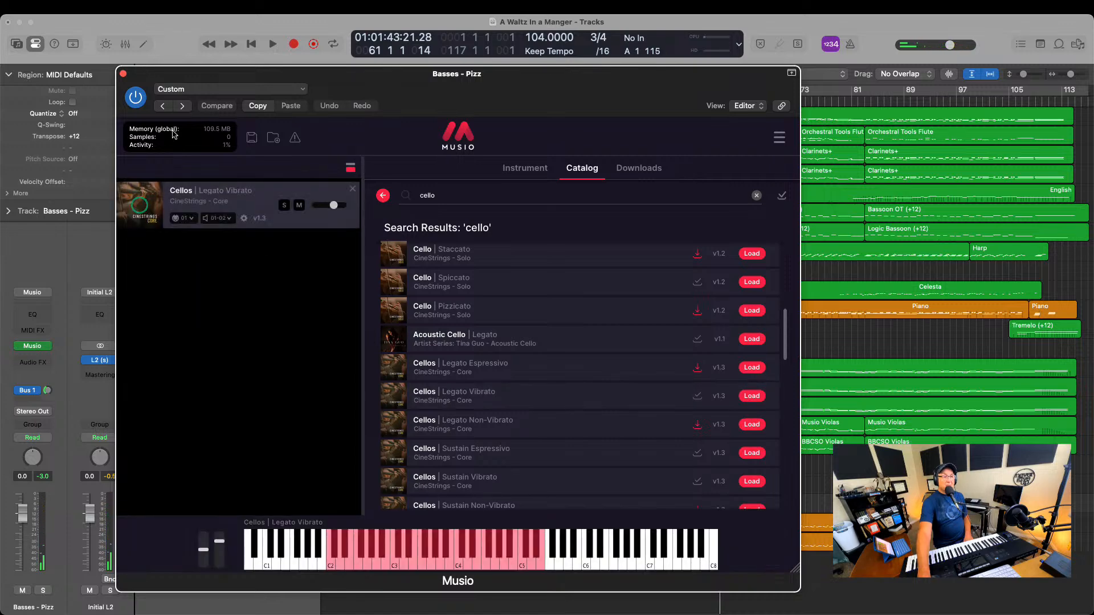
pyautogui.click(124, 74)
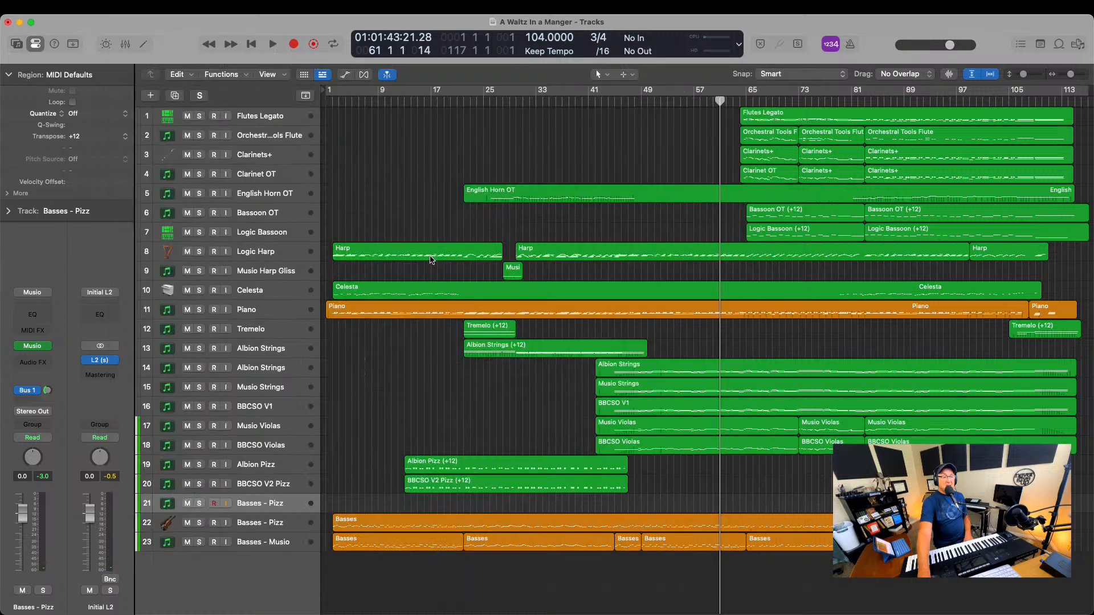
pyautogui.doubleClick(589, 104)
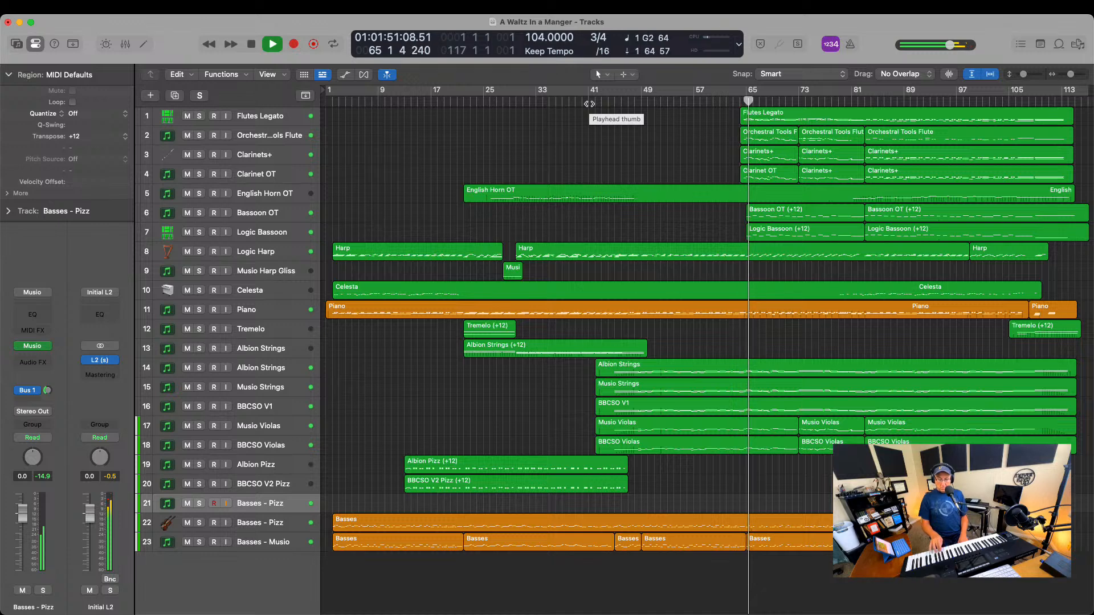
pyautogui.press('space')
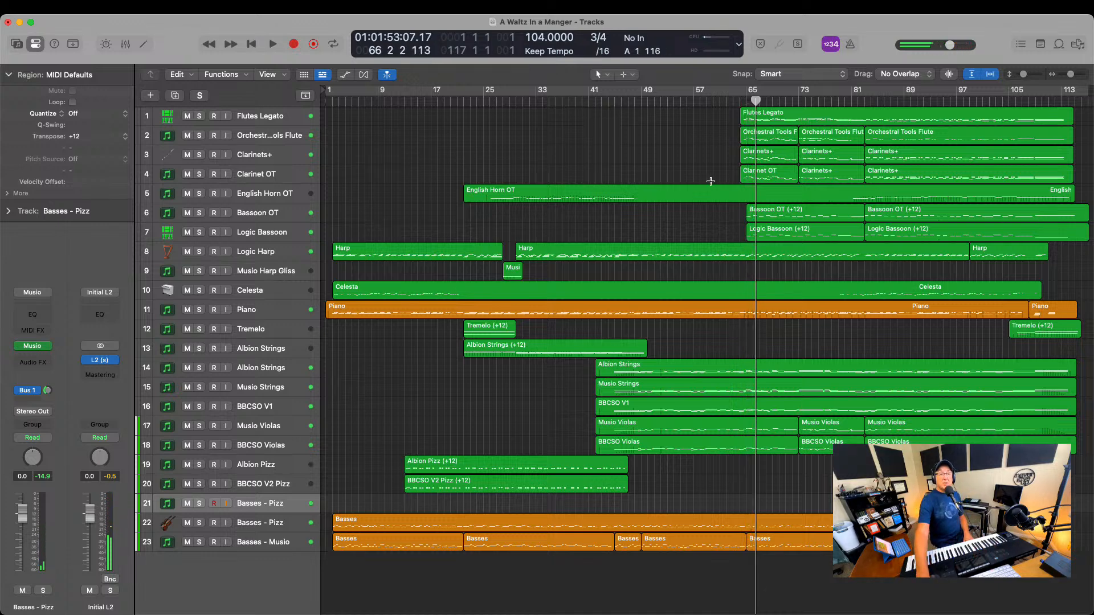
# Play from bar 64 to about bar 76 with Clarinets+, Clarinet OT, the Orchestral Tools flute and Flutes Legato soloed
pyautogui.click(738, 99)
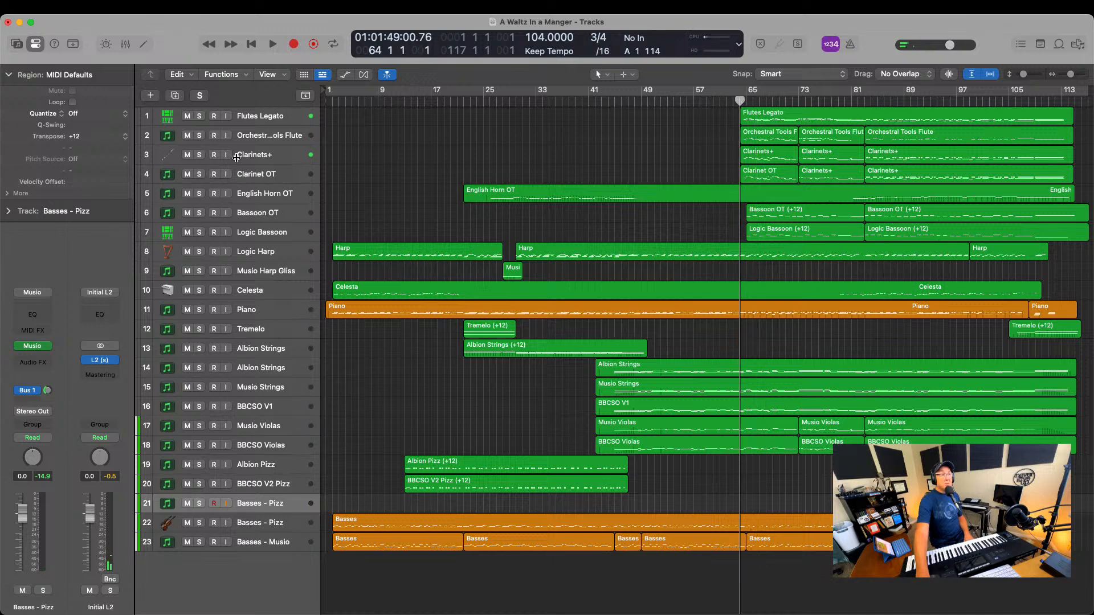
pyautogui.click(200, 155)
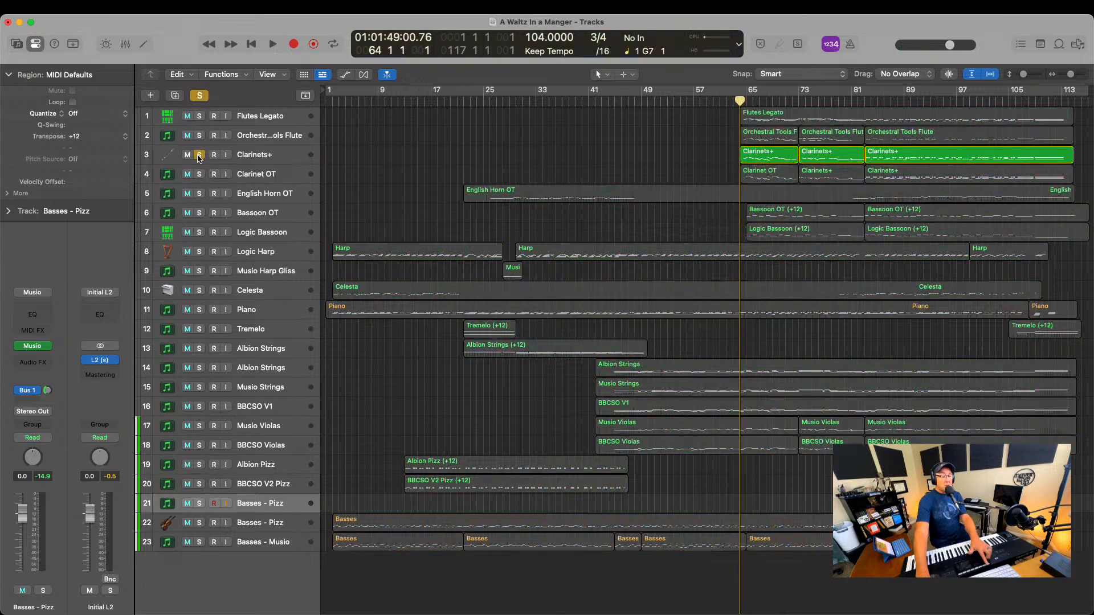
pyautogui.press('space')
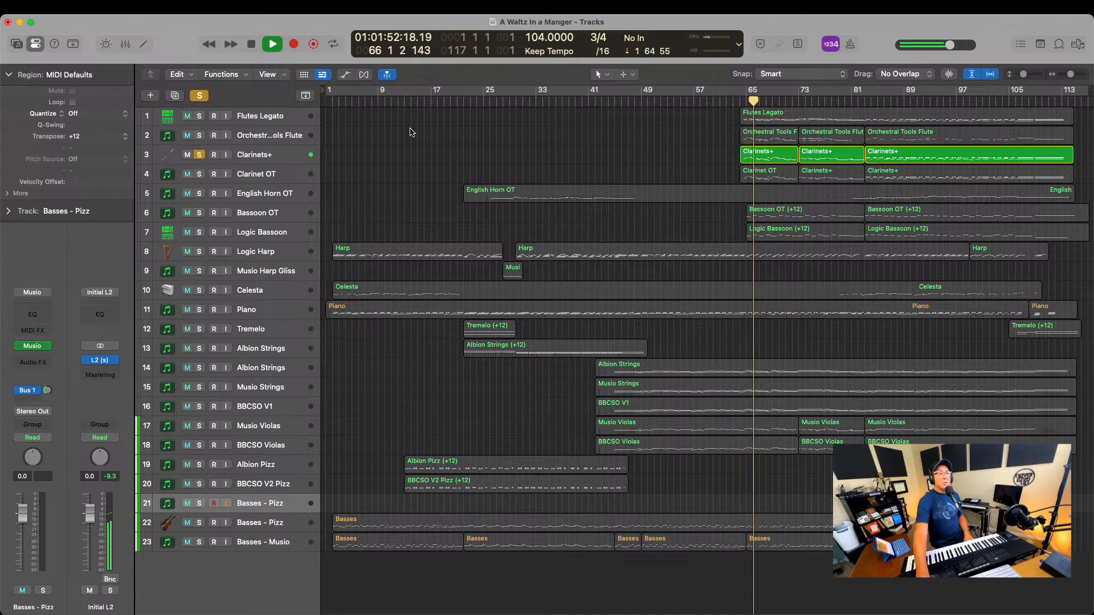
pyautogui.click(199, 174)
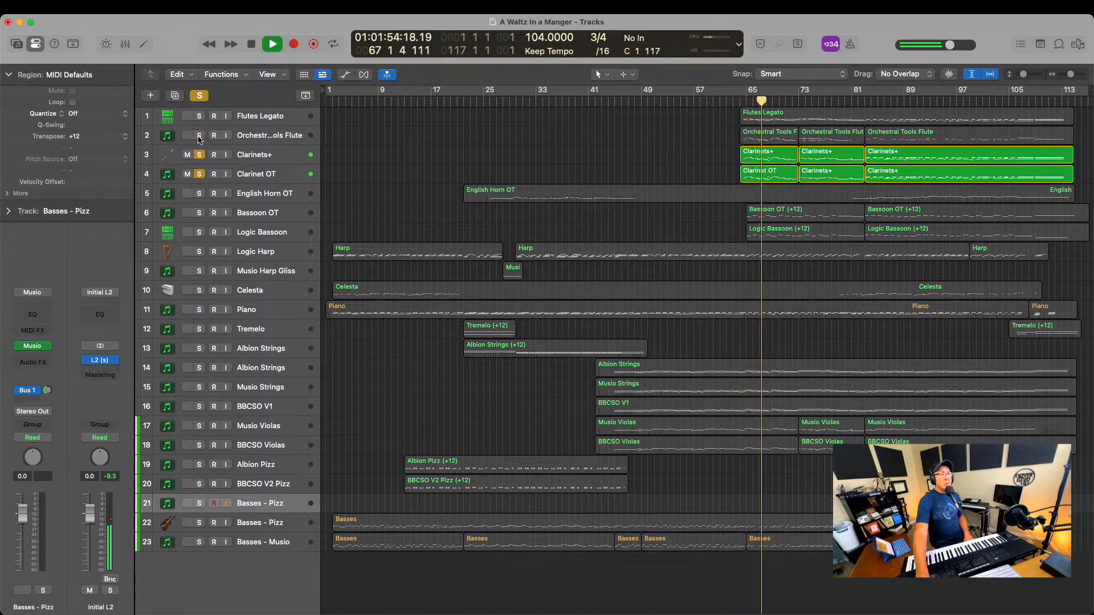
pyautogui.click(199, 136)
pyautogui.click(199, 117)
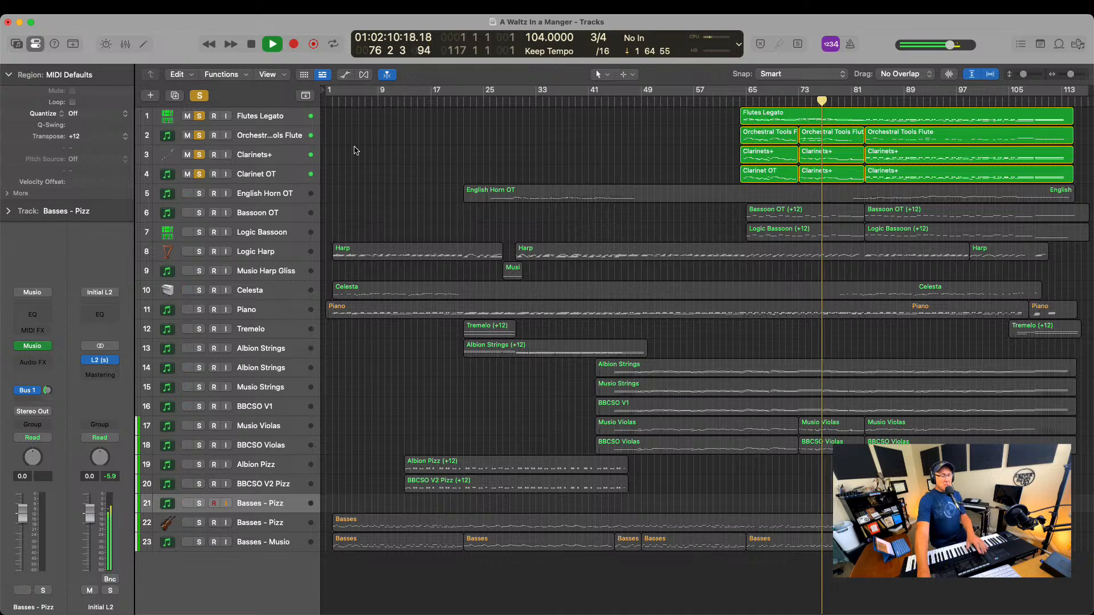
pyautogui.press('space')
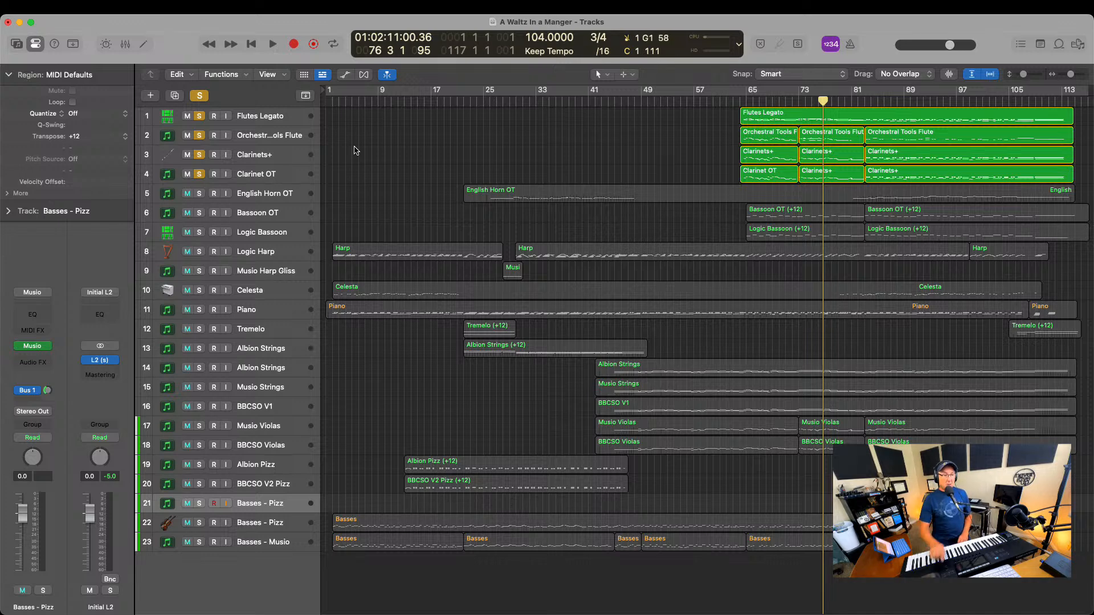
# Rename the selected empty Basses - Pizz track as Cellos 1 and solo it
pyautogui.doubleClick(262, 503)
pyautogui.write('C')
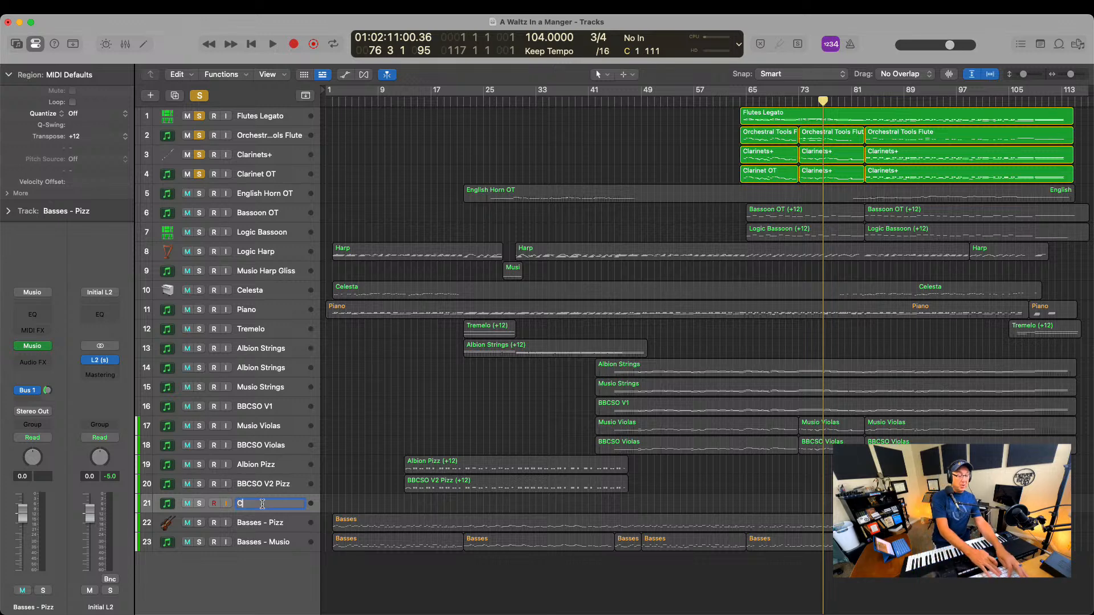
pyautogui.write('elllos')
pyautogui.press('Return')
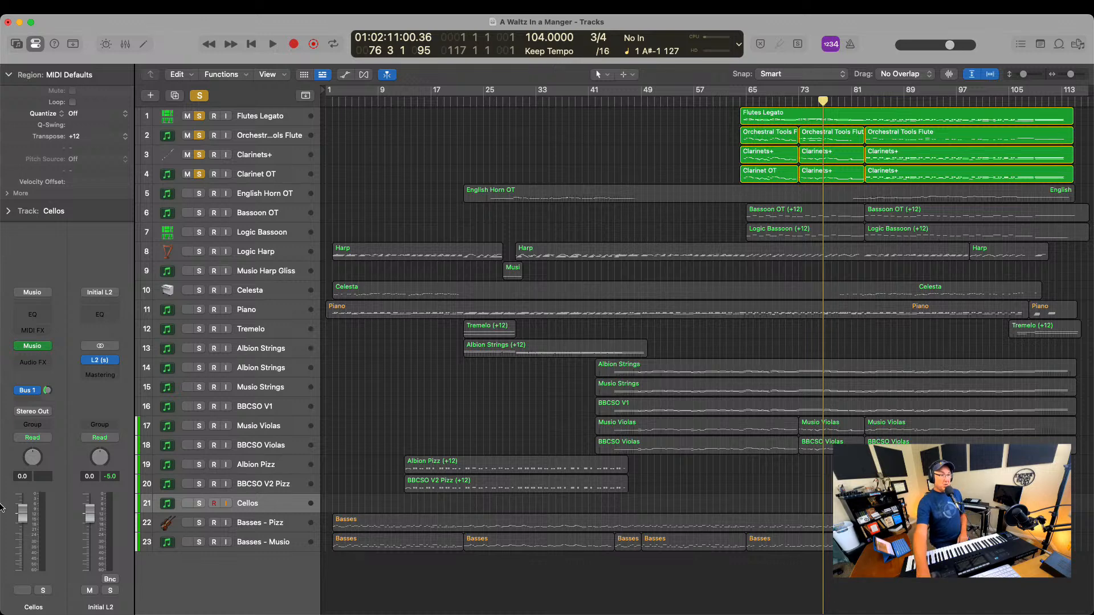
pyautogui.click(199, 504)
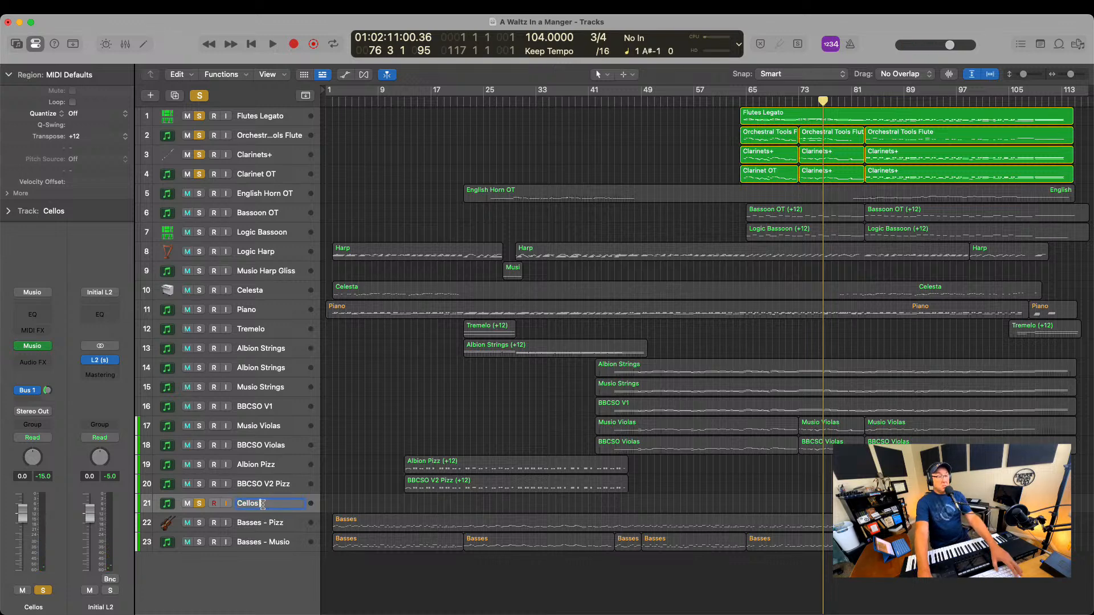
pyautogui.click(451, 508)
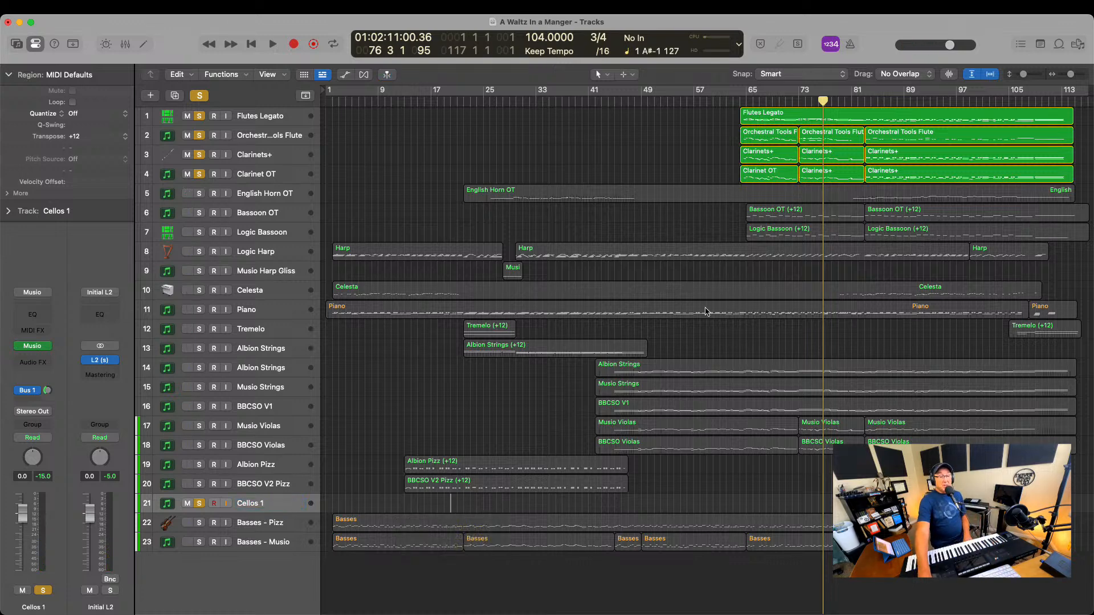
# Turn off all solos and record a cello part on the Cellos 1 track, starting at bar 43 and stopping at about bar 79
pyautogui.click(600, 103)
pyautogui.press('r')
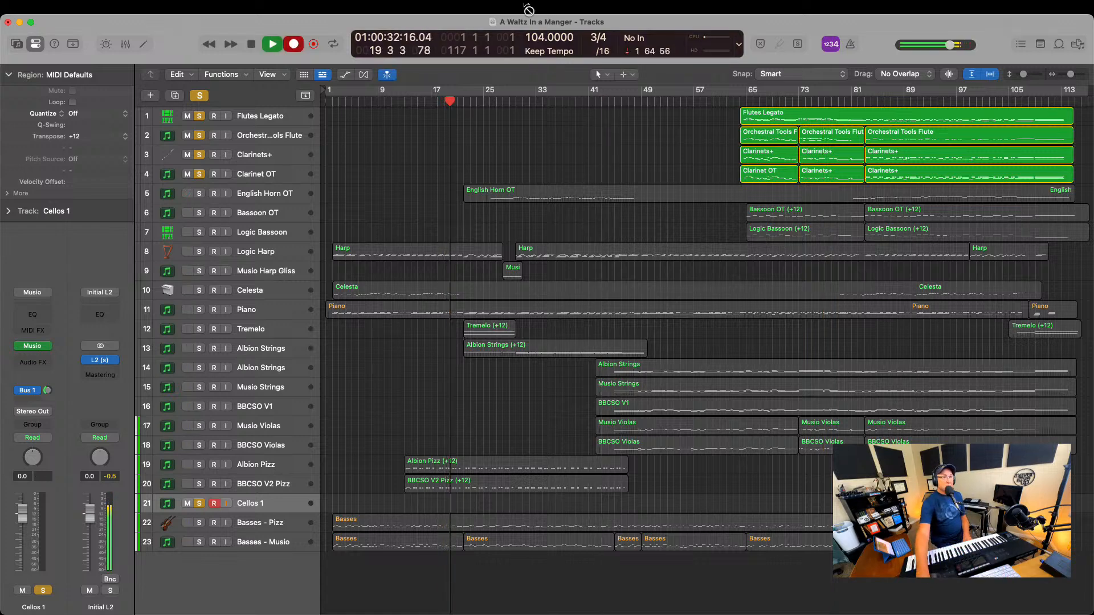
pyautogui.click(199, 96)
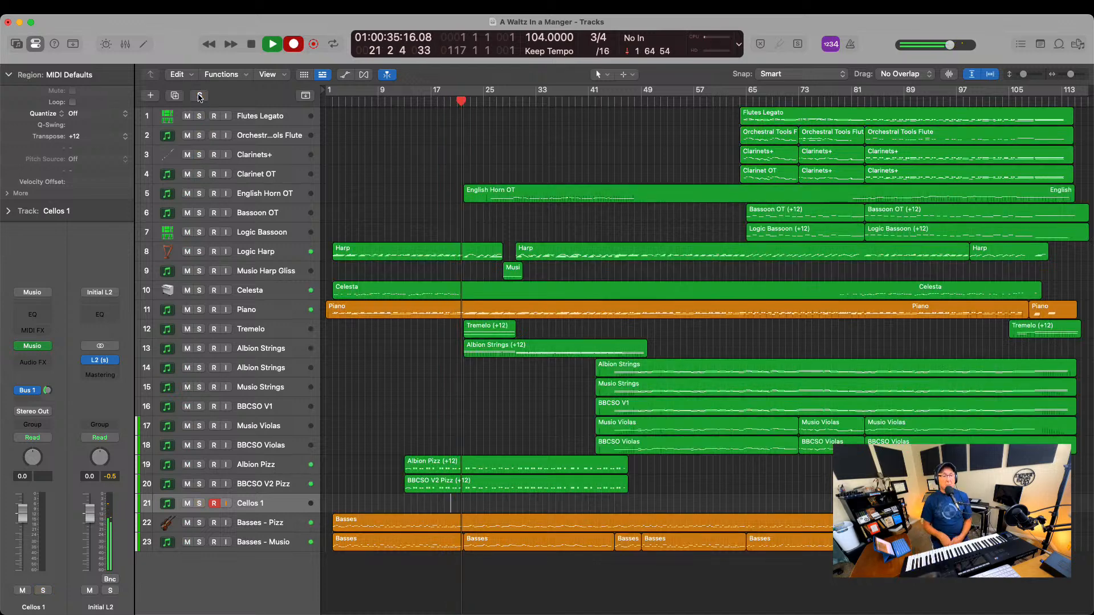
pyautogui.press('space')
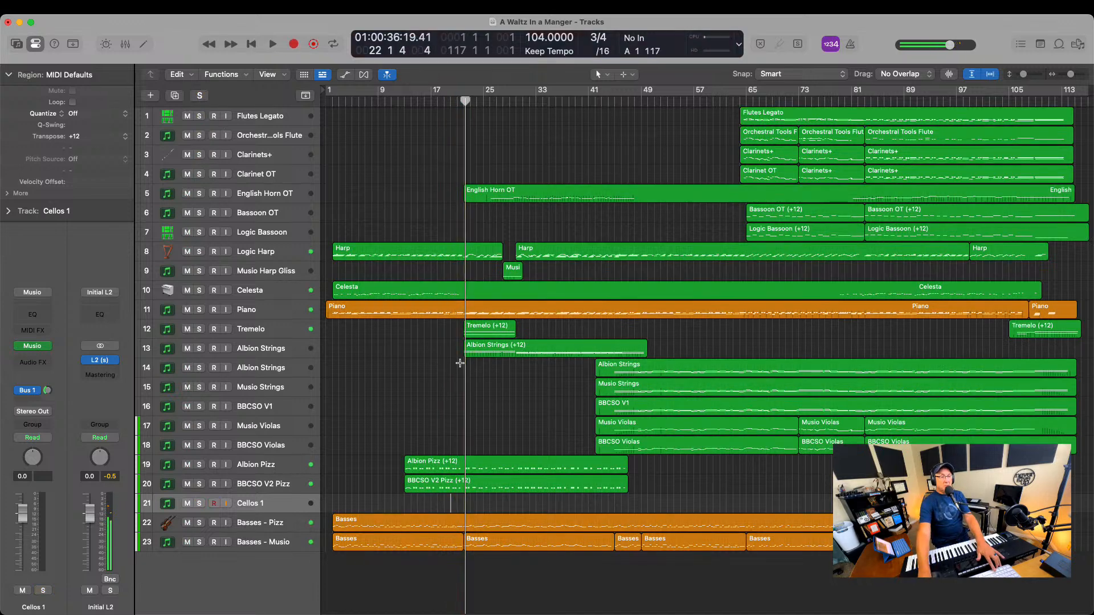
pyautogui.click(600, 102)
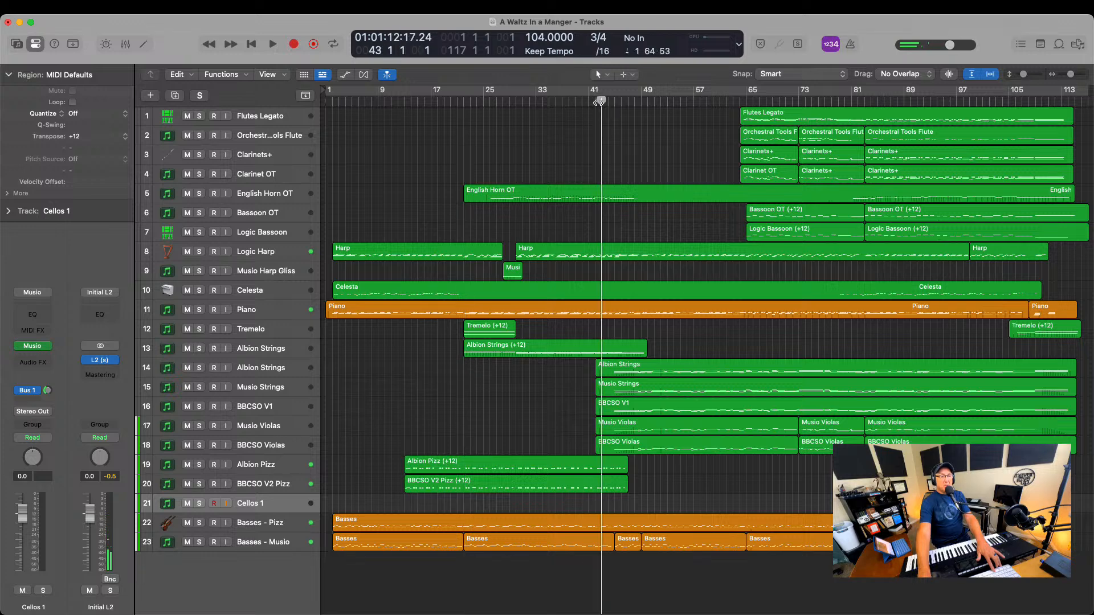
pyautogui.press('r')
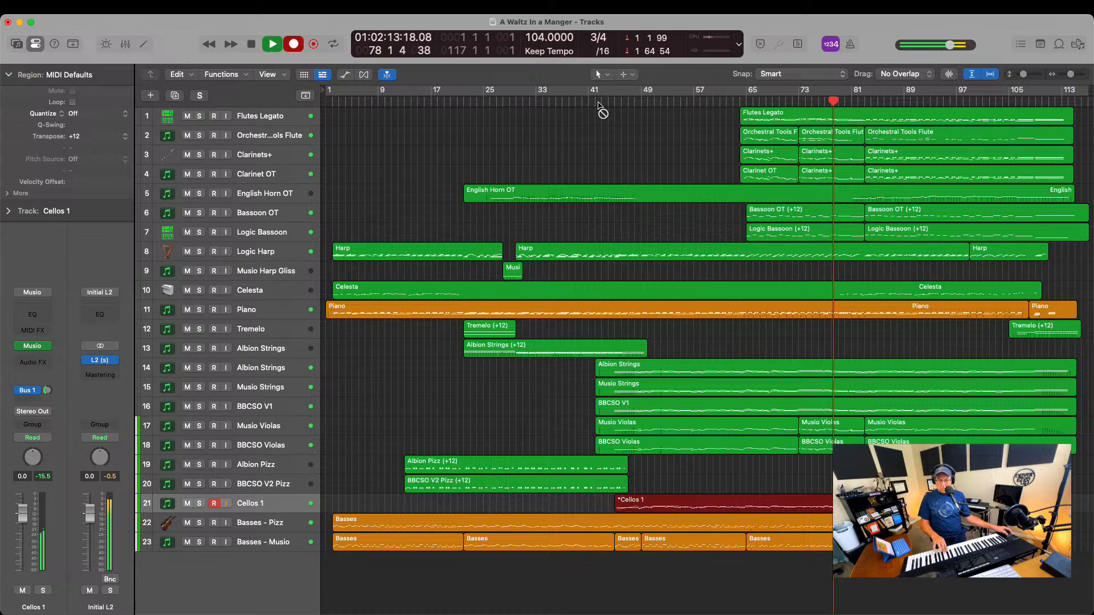
pyautogui.press('space')
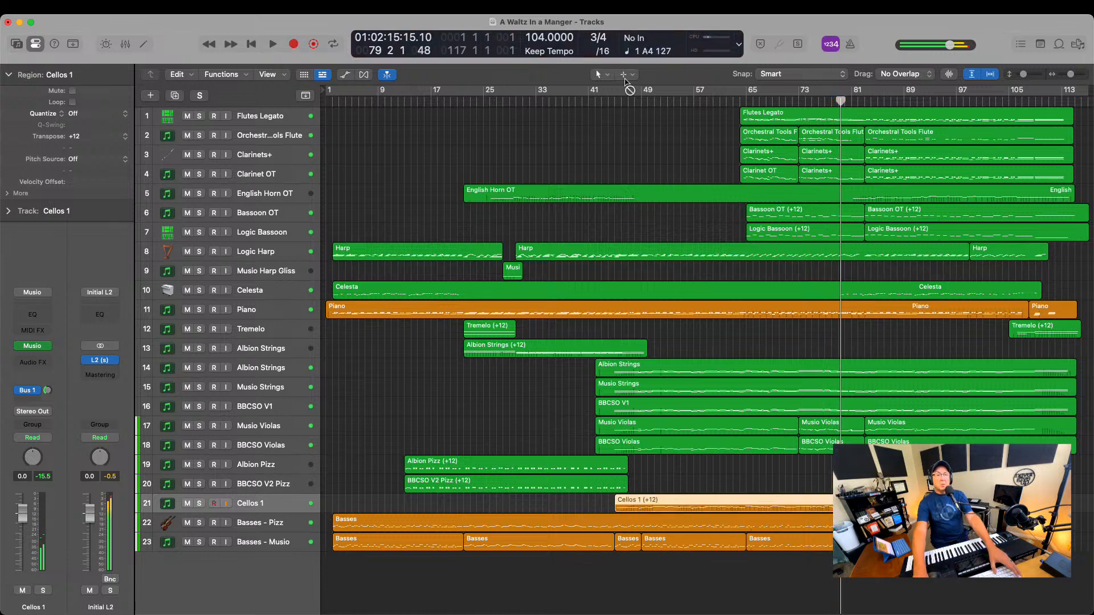
# Split the Cellos 1 region at about bar 73, splitting the notes that cross the cut, and delete the part after it
pyautogui.click(797, 506)
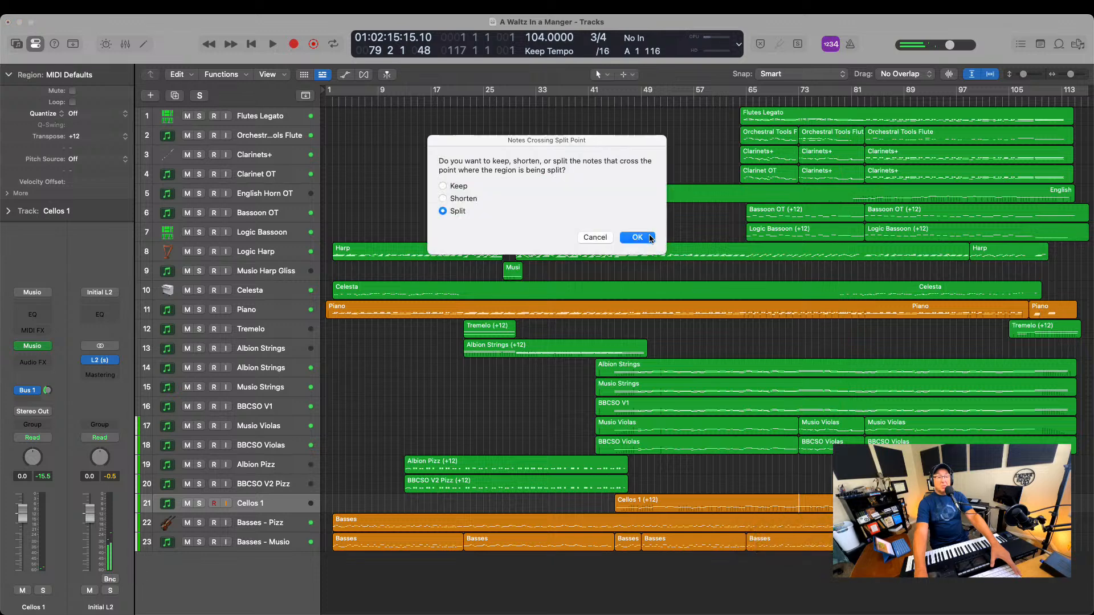
pyautogui.click(649, 238)
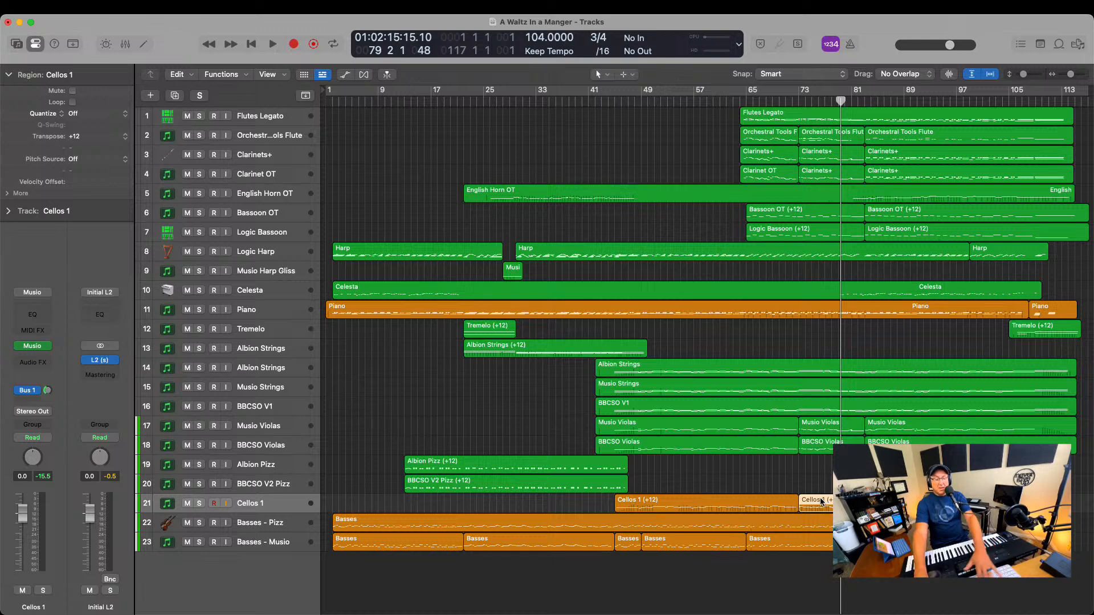
pyautogui.press('Delete')
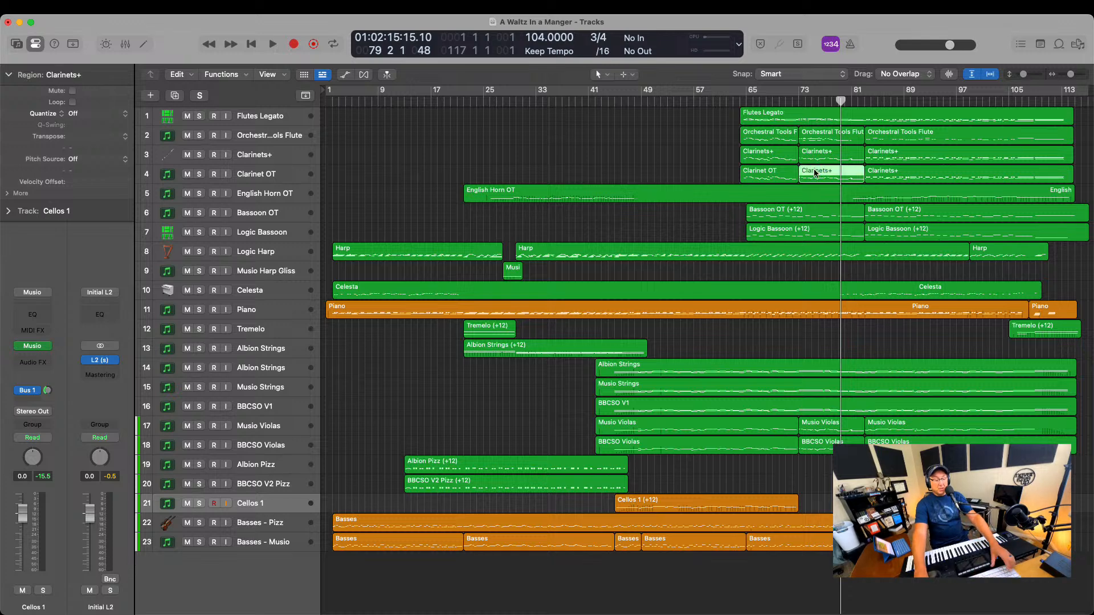
# Try a copy of the Clarinet OT track's middle region on Cellos 1 at bar 73, listen to it soloed, and delete it
pyautogui.click(800, 101)
pyautogui.press('super+v')
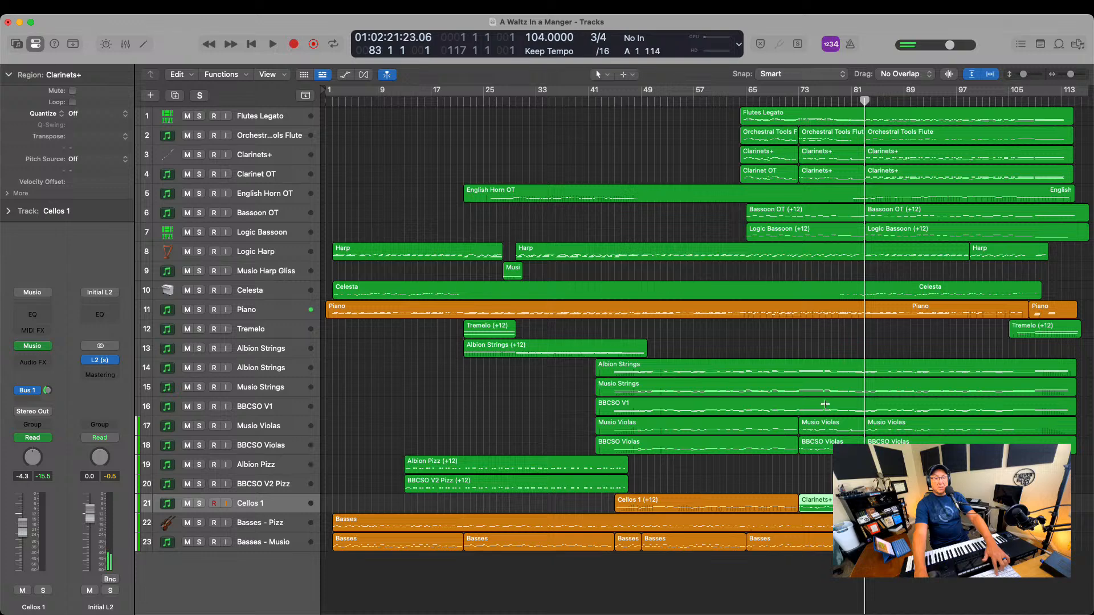
pyautogui.click(794, 100)
pyautogui.press('space')
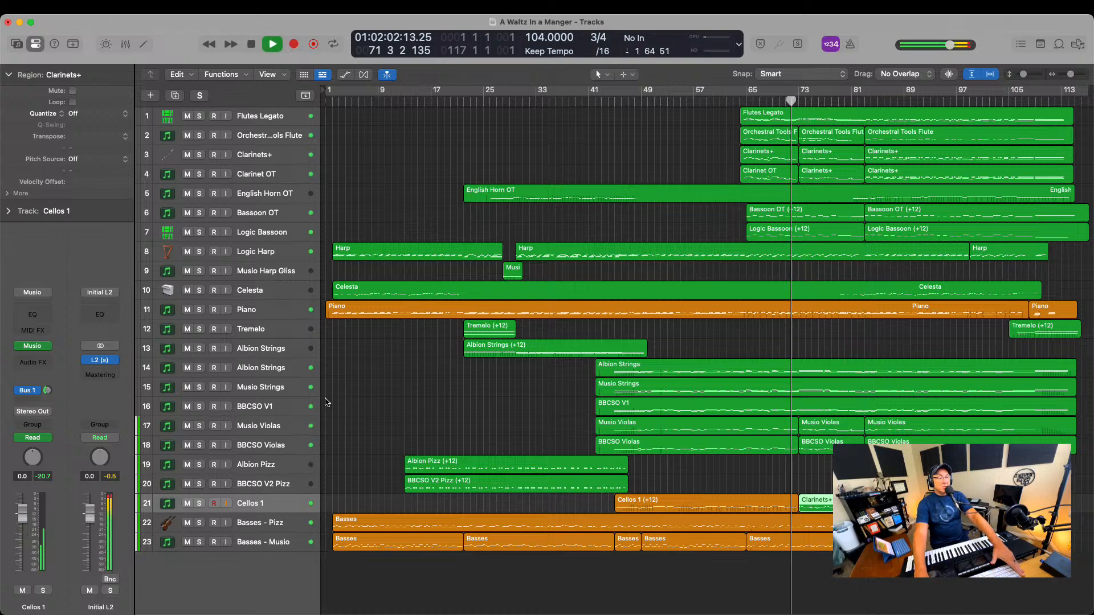
pyautogui.click(199, 503)
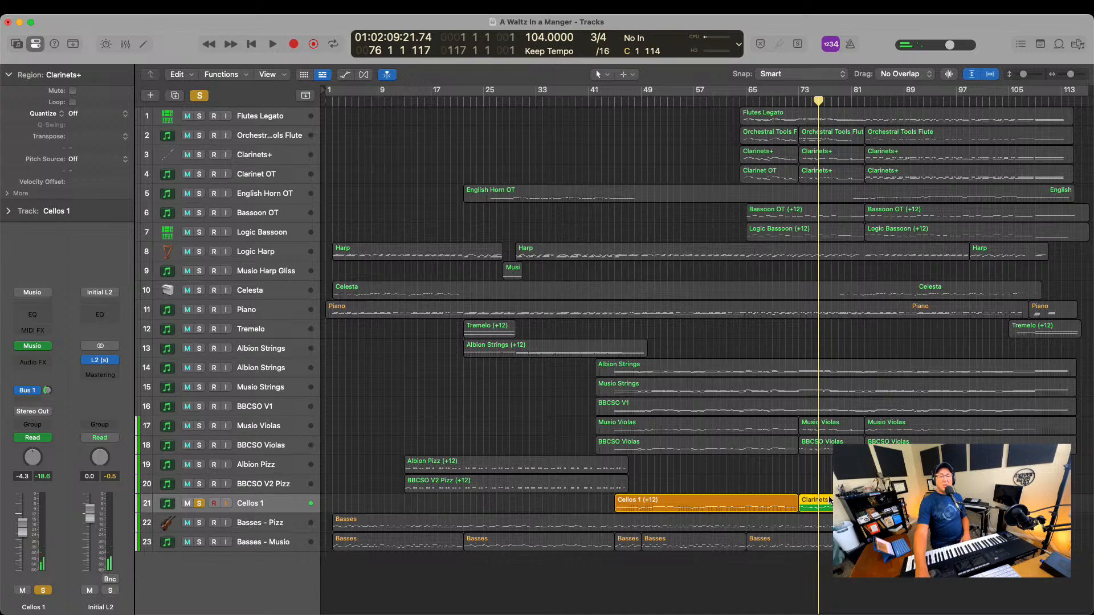
pyautogui.press('Delete')
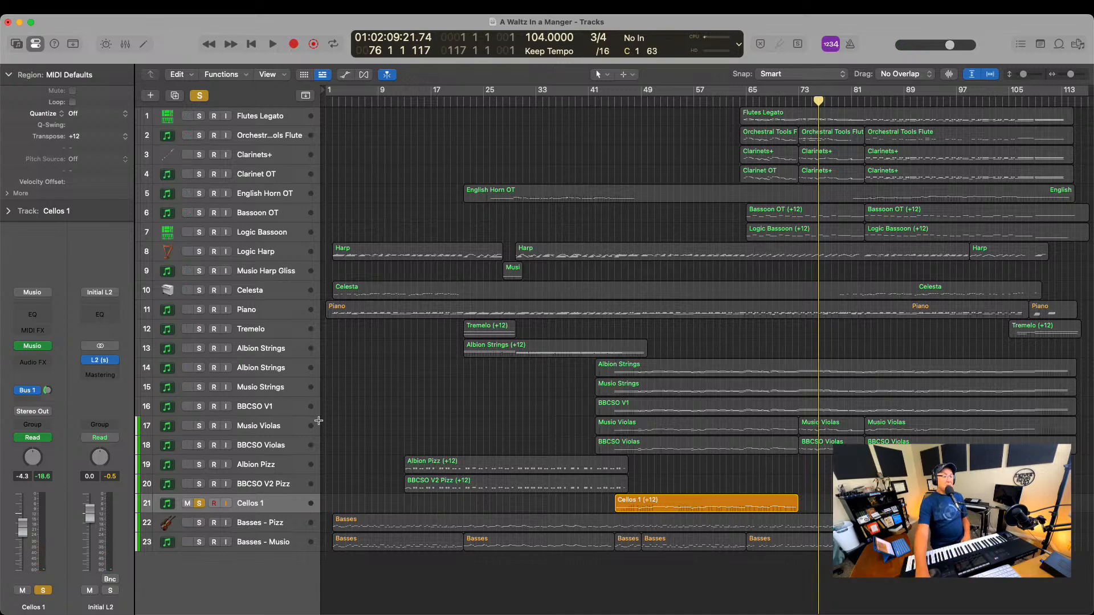
pyautogui.click(199, 504)
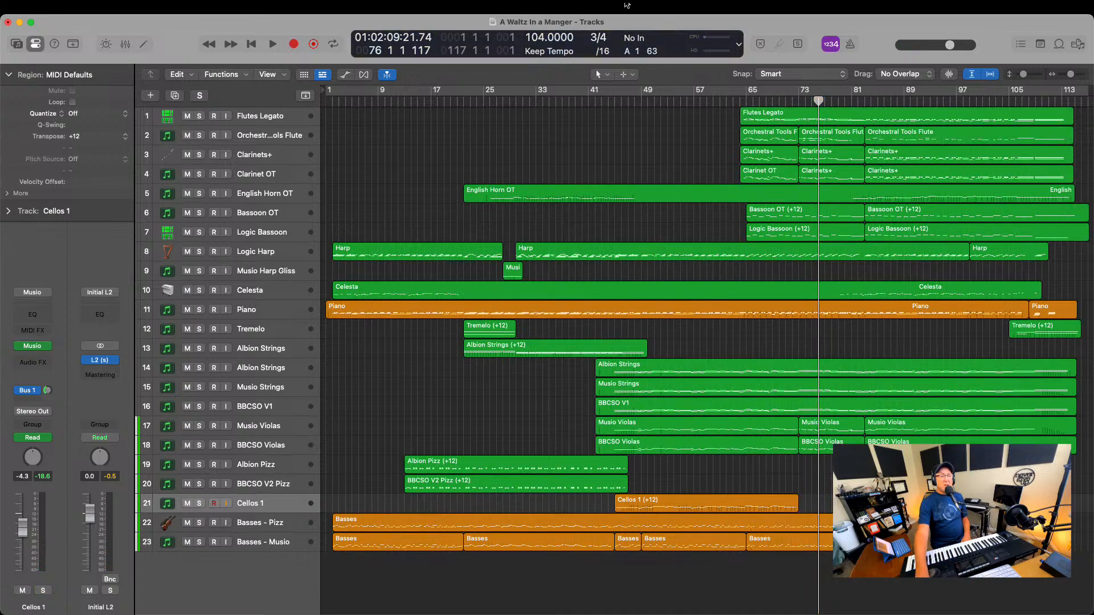
# Play the full arrangement with the new cello part from about bar 43 to bar 52
pyautogui.click(604, 100)
pyautogui.press('space')
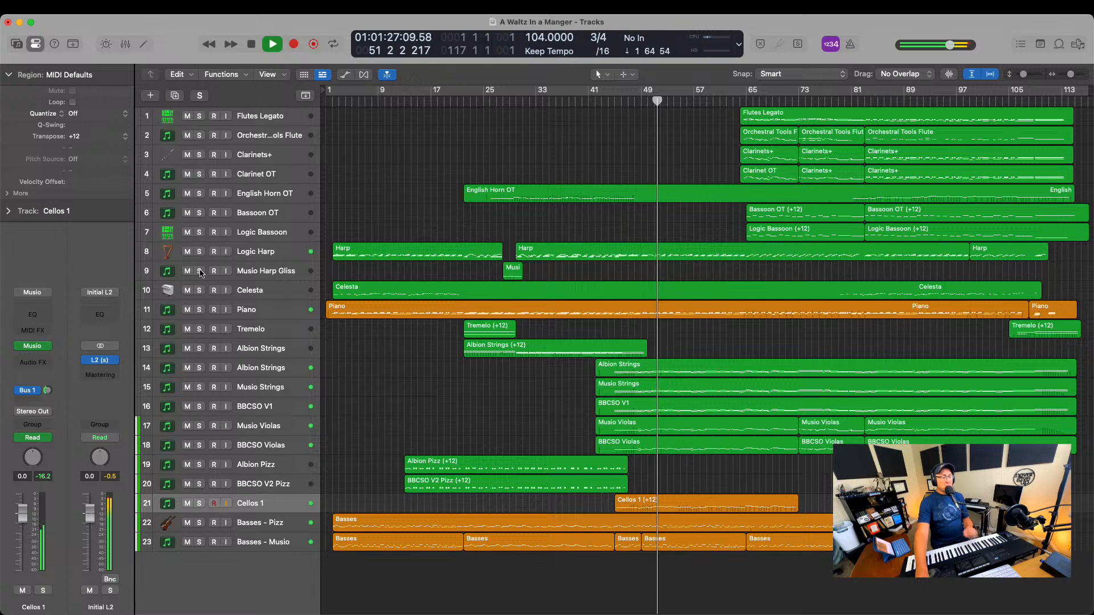
pyautogui.press('space')
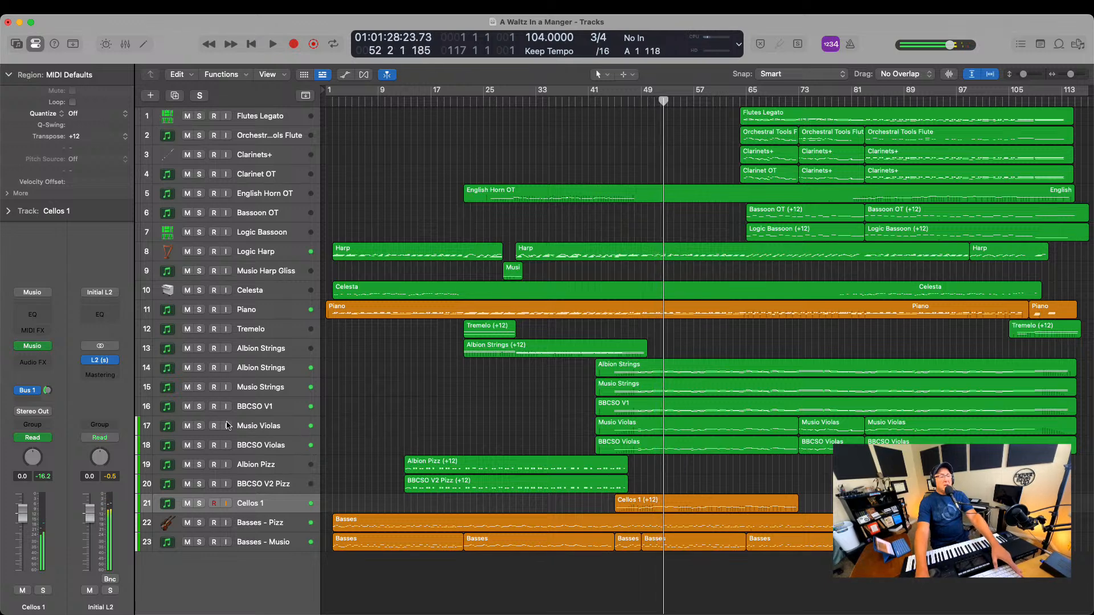
# Solo Musio Violas and BBCSO Violas, add Cellos 1 to the solo, and compare the parts up to about bar 54
pyautogui.click(199, 426)
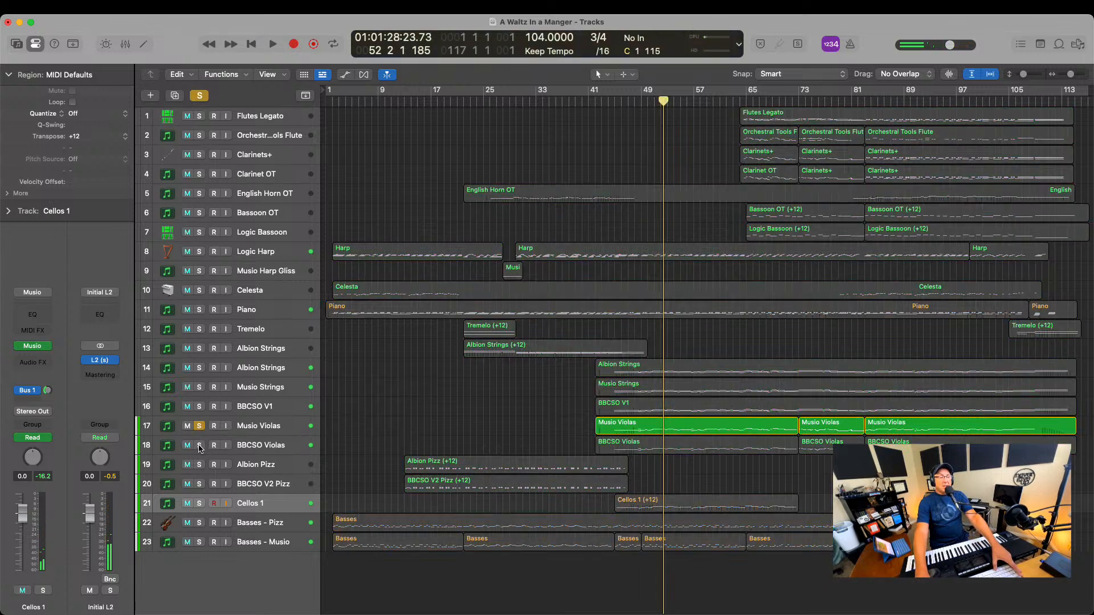
pyautogui.click(199, 446)
pyautogui.doubleClick(602, 101)
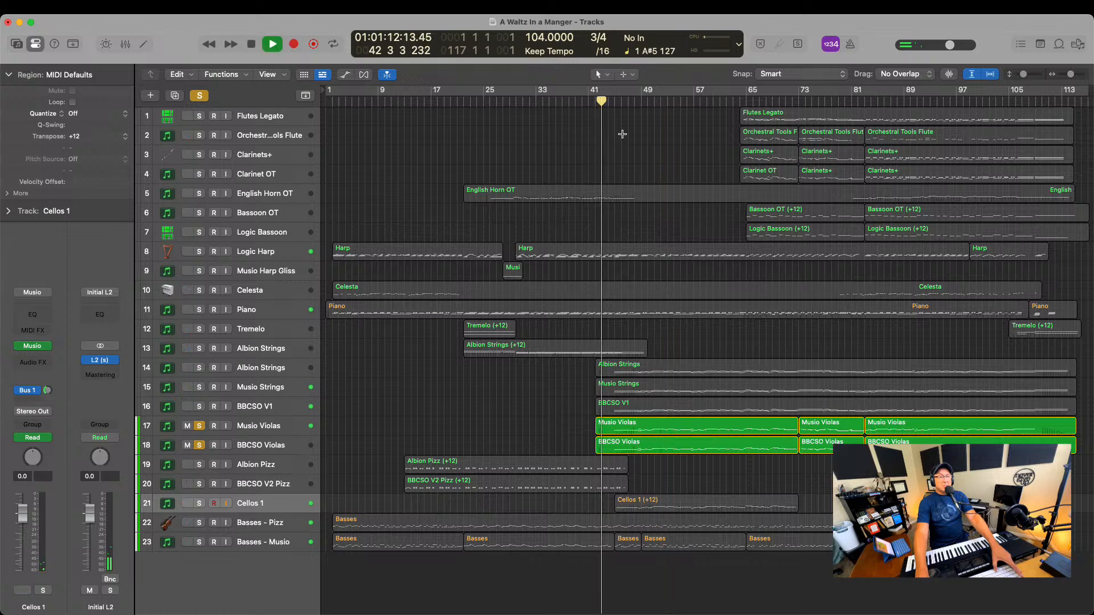
pyautogui.click(642, 101)
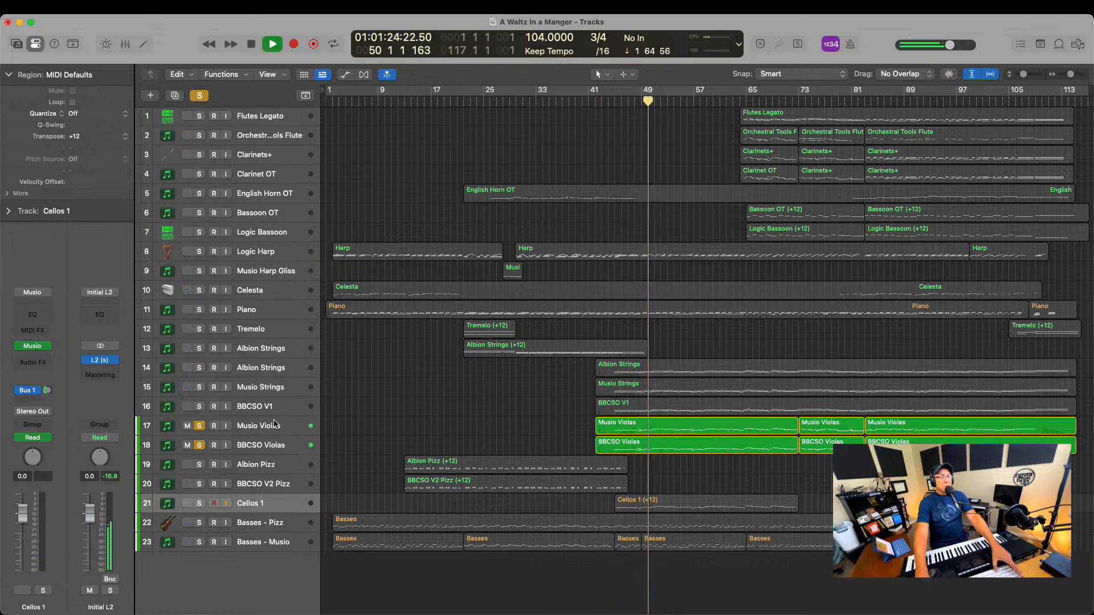
pyautogui.click(199, 503)
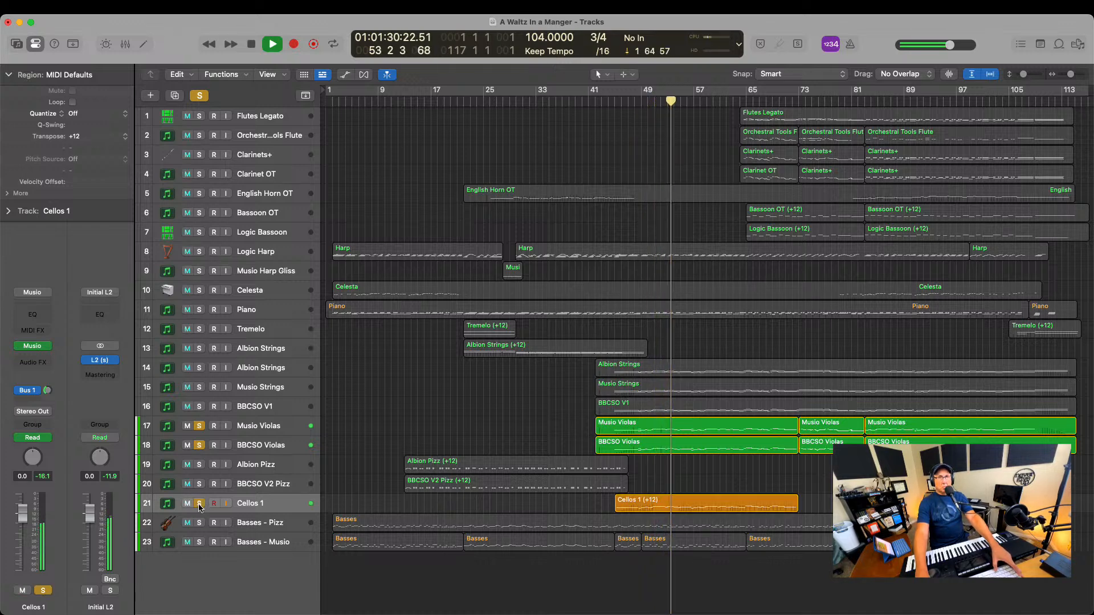
pyautogui.press('space')
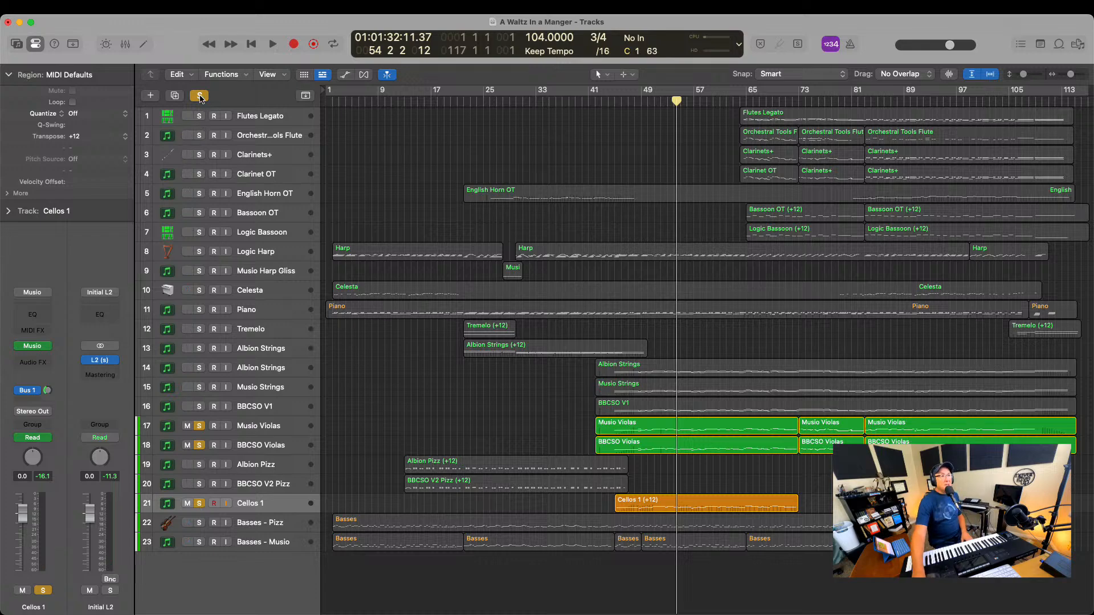
# Clear all solos and play the full arrangement from about bar 54 to bar 71, briefly soloing Cellos 1
pyautogui.click(200, 95)
pyautogui.click(679, 104)
pyautogui.press('space')
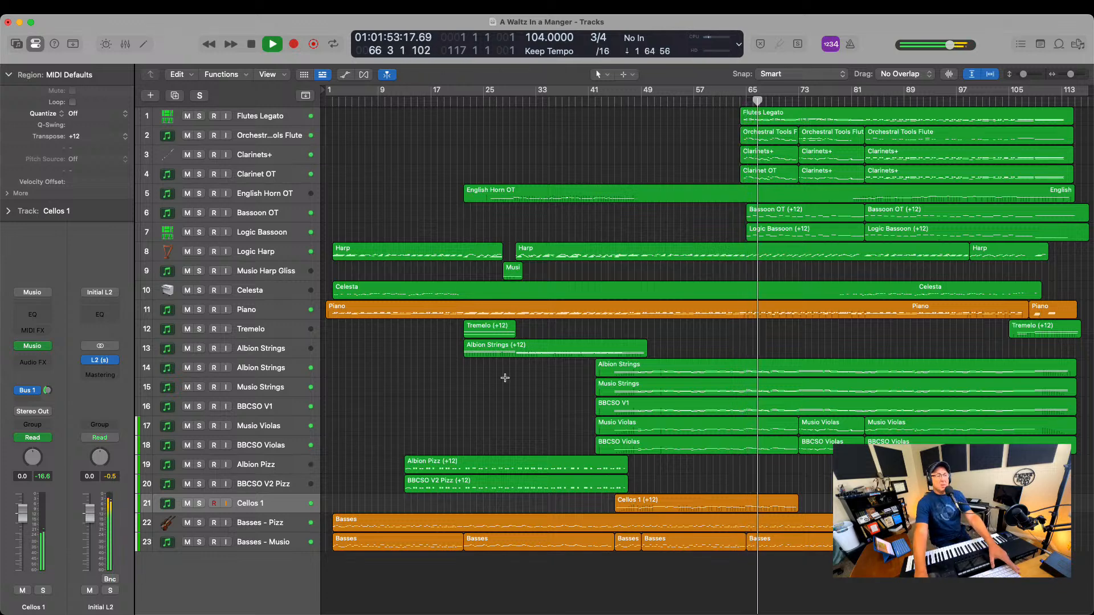
pyautogui.click(200, 503)
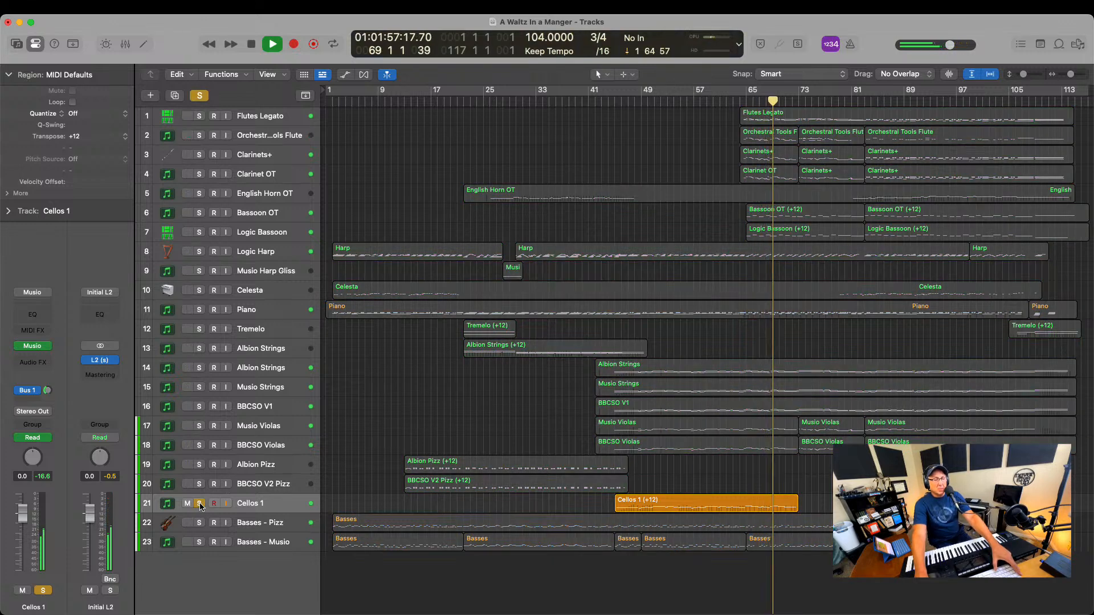
pyautogui.click(199, 503)
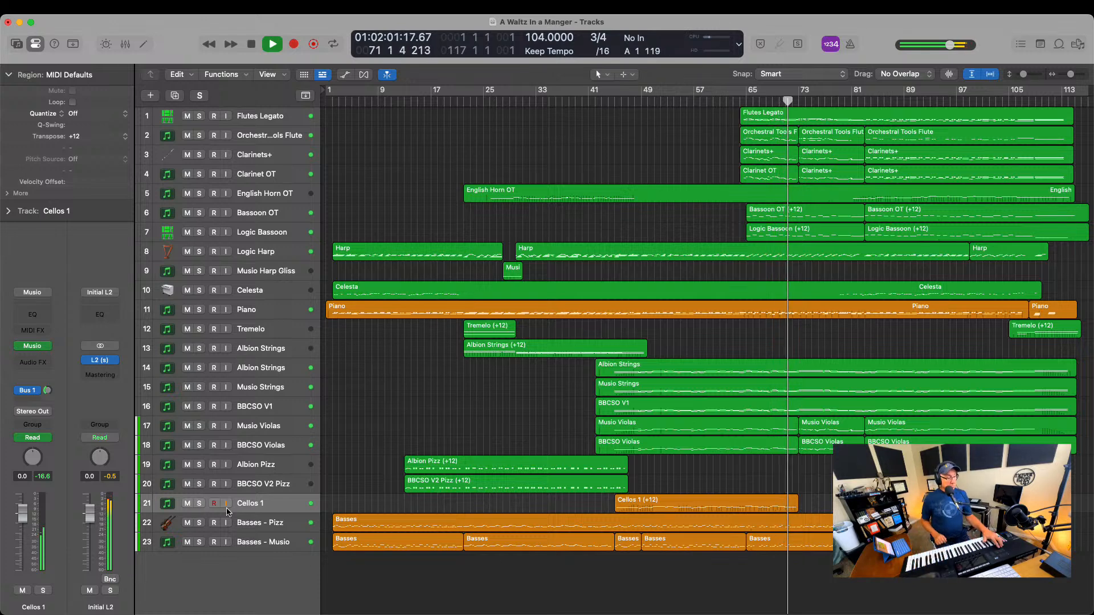
# Record the continuation of the Cellos 1 part from about bar 73 through to bar 115
pyautogui.press('r')
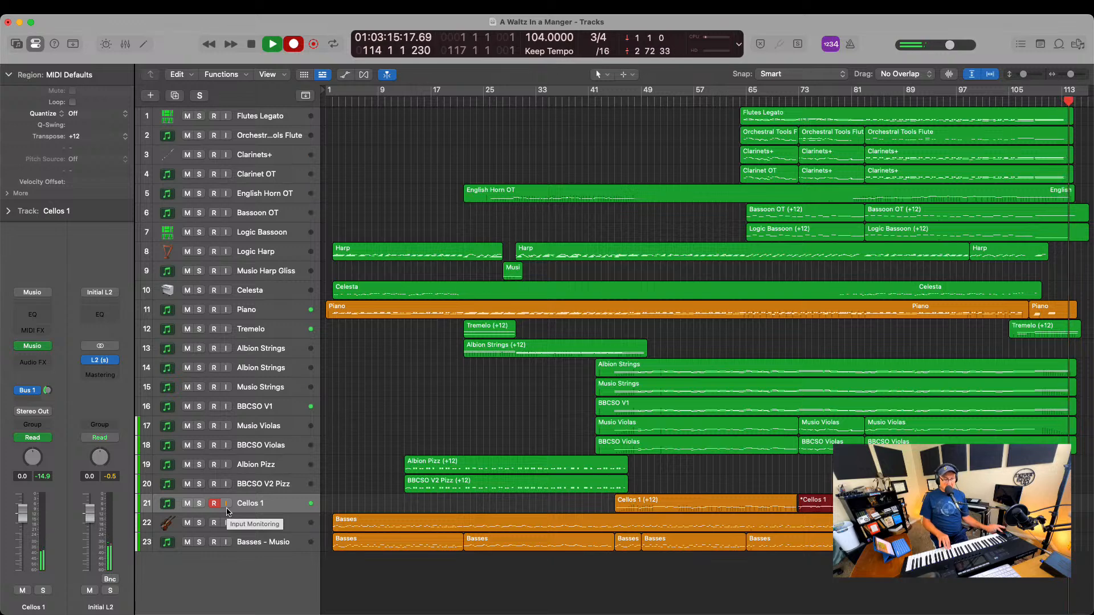
pyautogui.press('space')
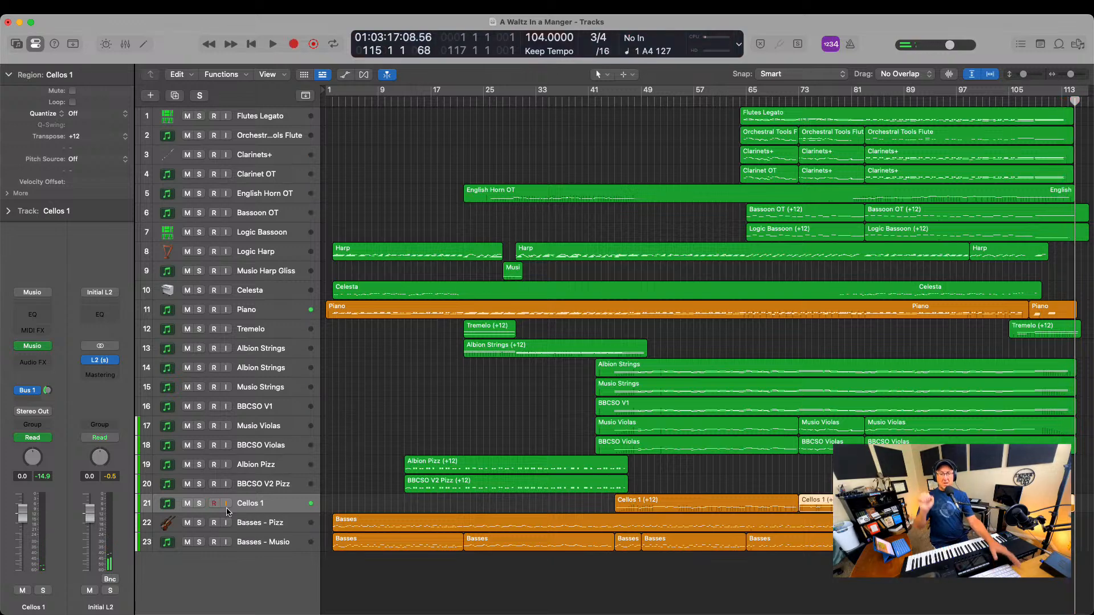
# Add a new track with the duplicate settings of Cellos 1 and name it Cellos 2
pyautogui.rightClick(283, 506)
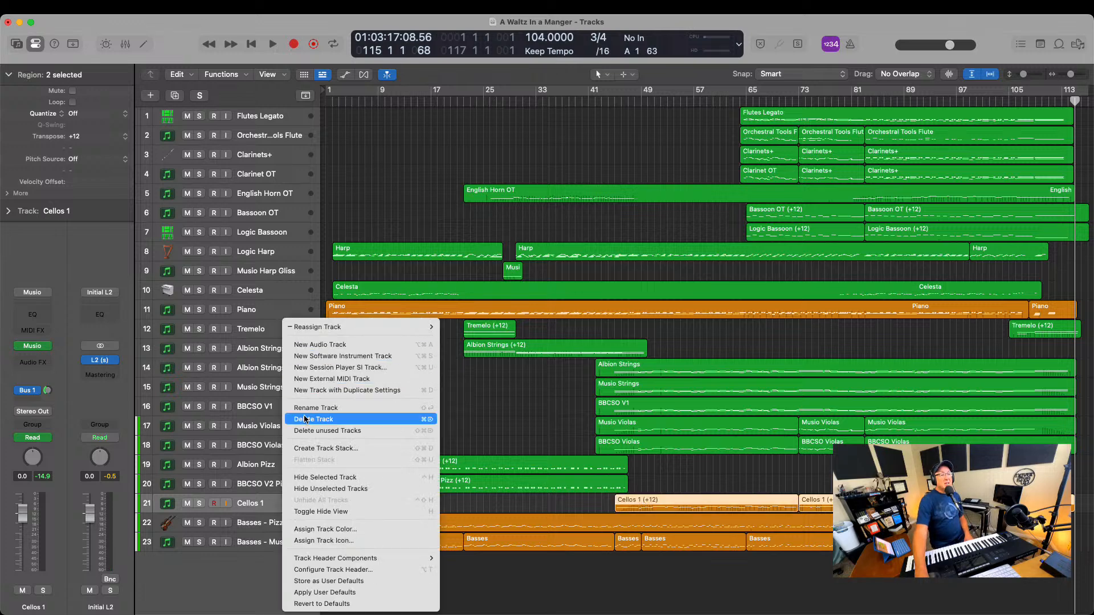
pyautogui.click(330, 390)
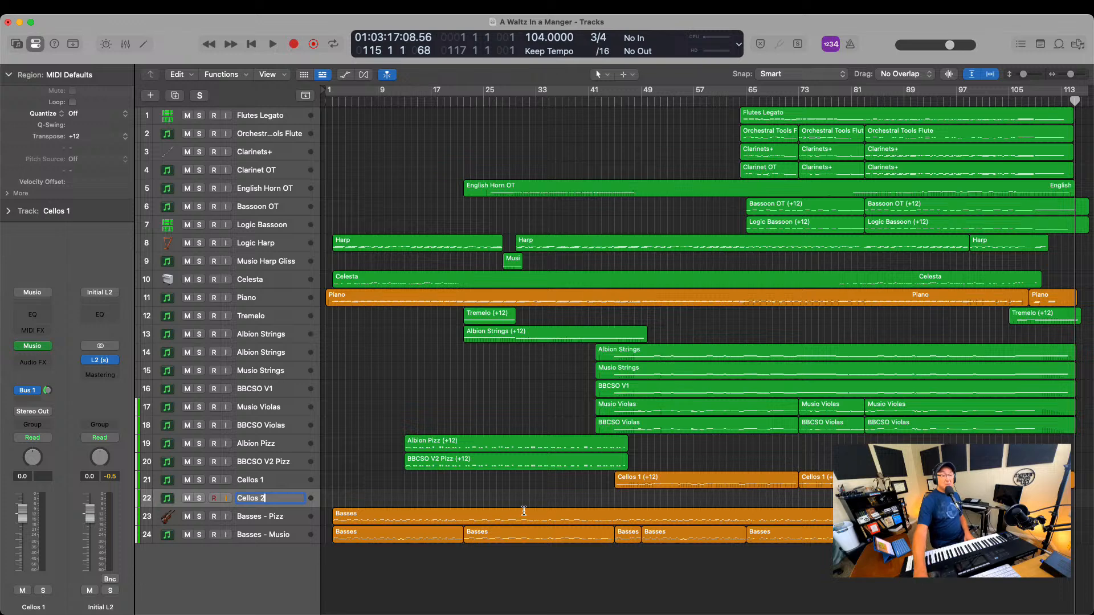
# Try two recorded takes on Cellos 2 from bar 45 and delete both regions
pyautogui.click(609, 101)
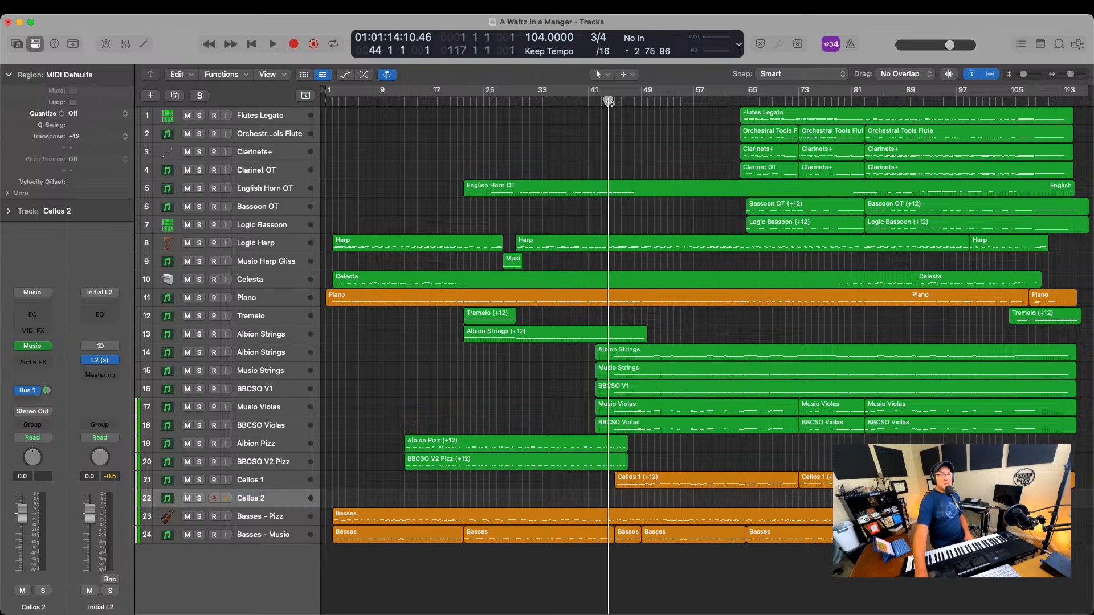
pyautogui.moveTo(609, 102); pyautogui.dragTo(614, 102)
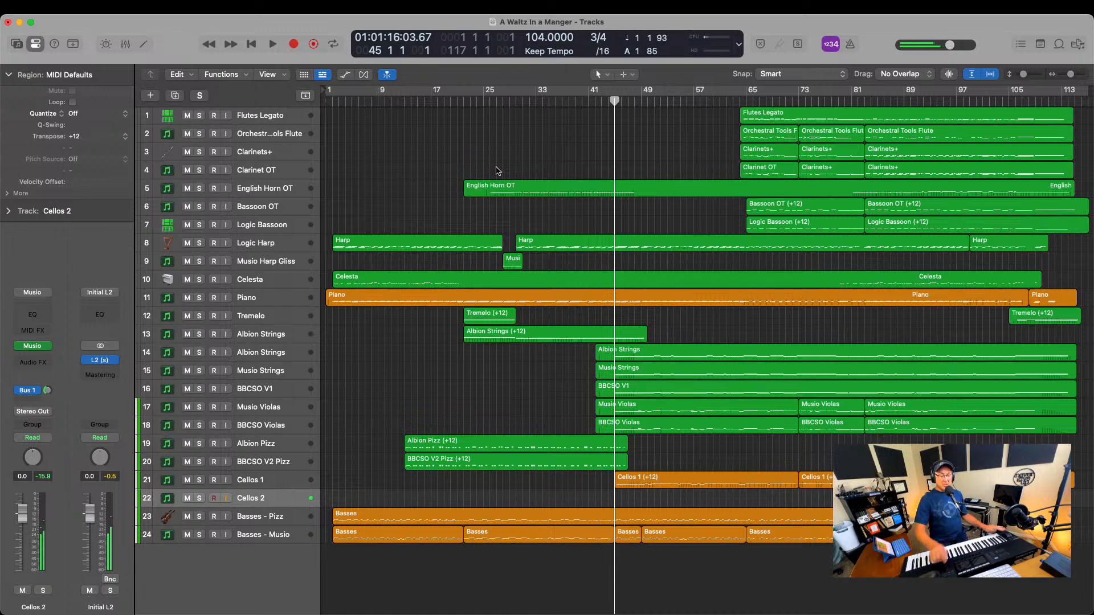
pyautogui.press('r')
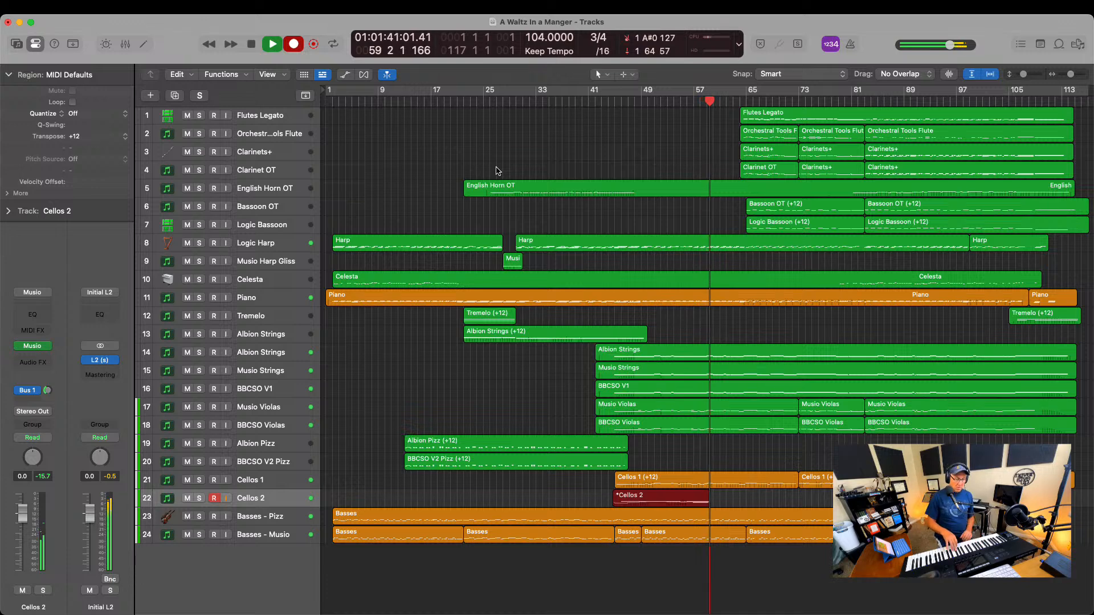
pyautogui.press('space')
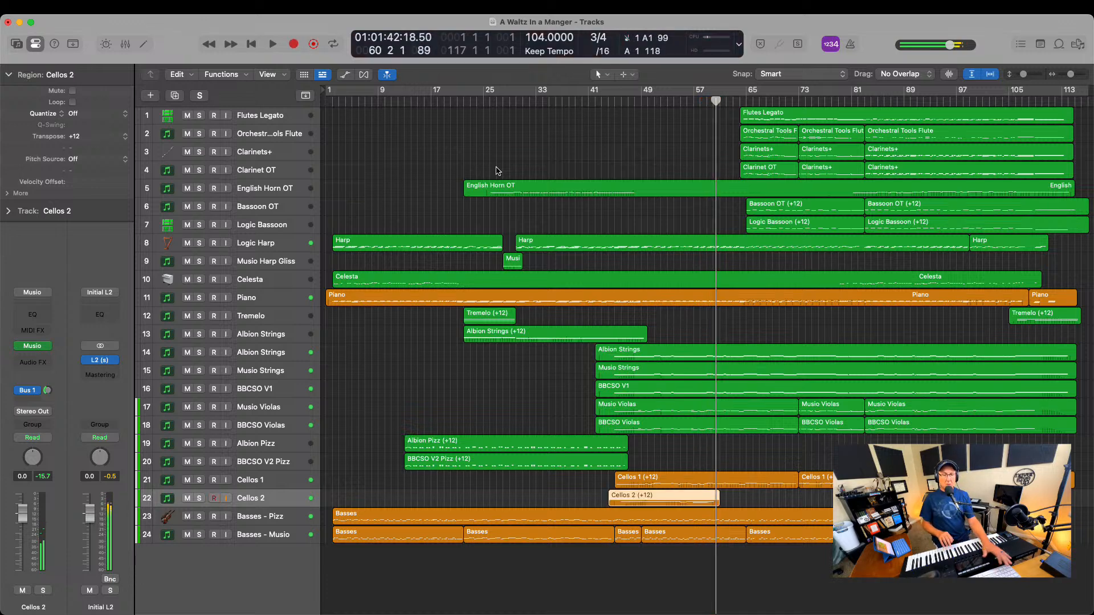
pyautogui.press('Delete')
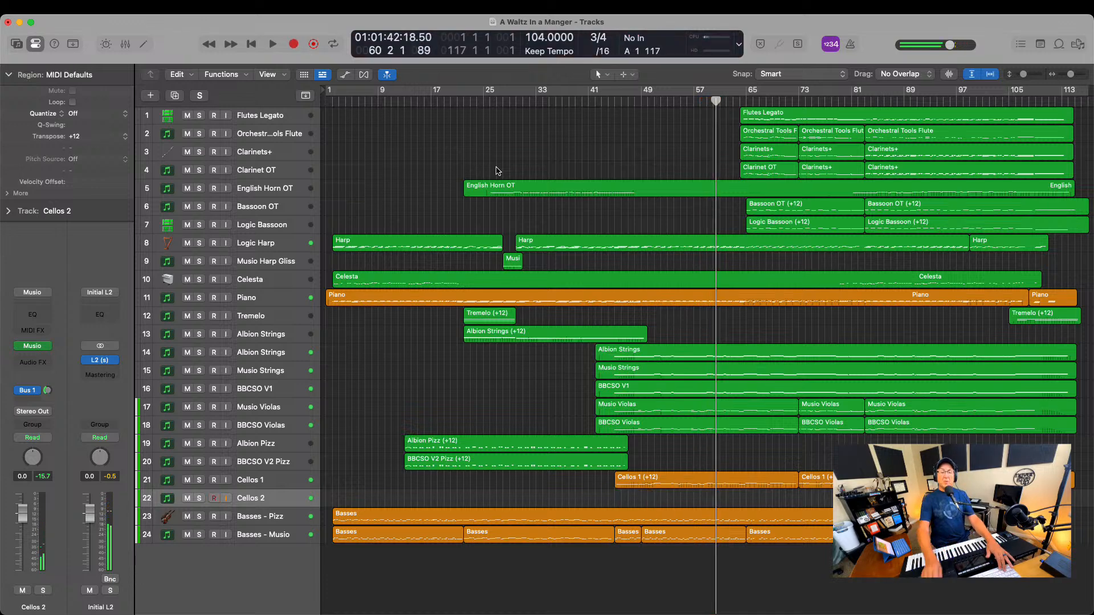
pyautogui.click(615, 105)
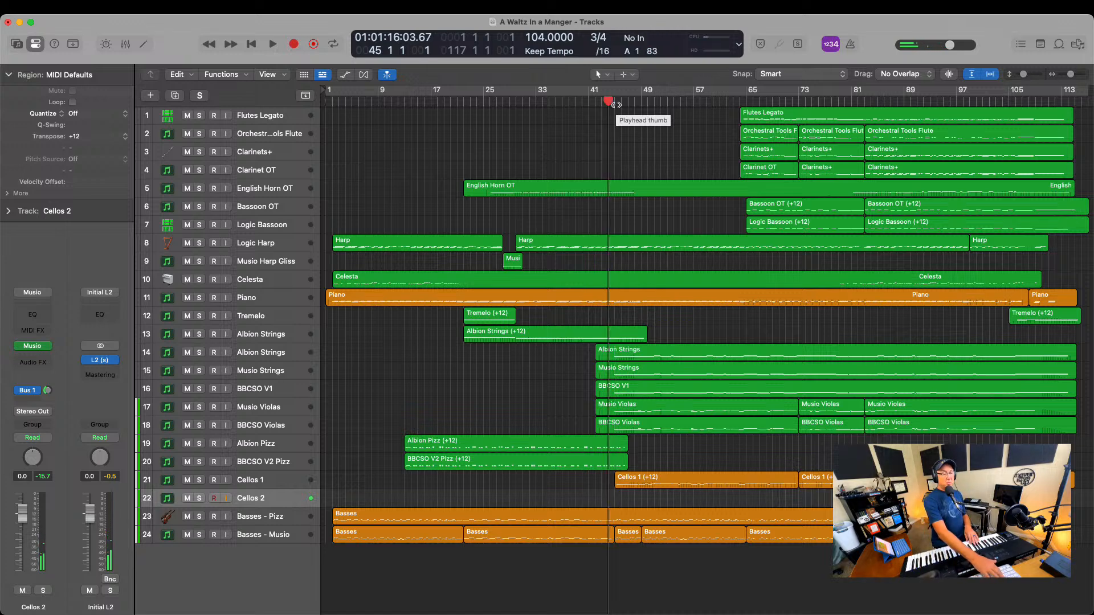
pyautogui.press('r')
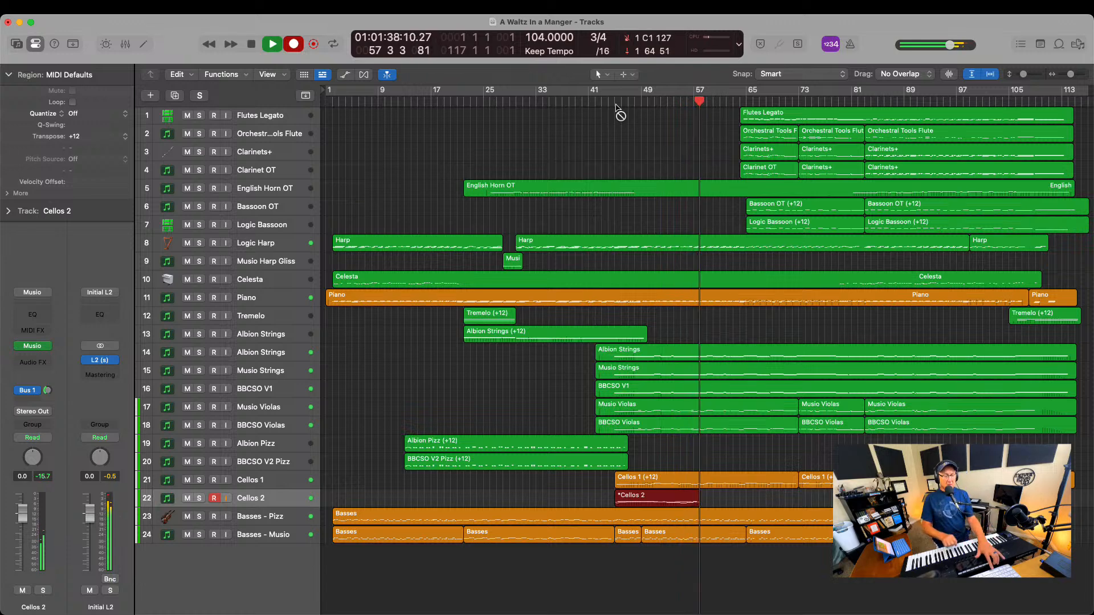
pyautogui.press('space')
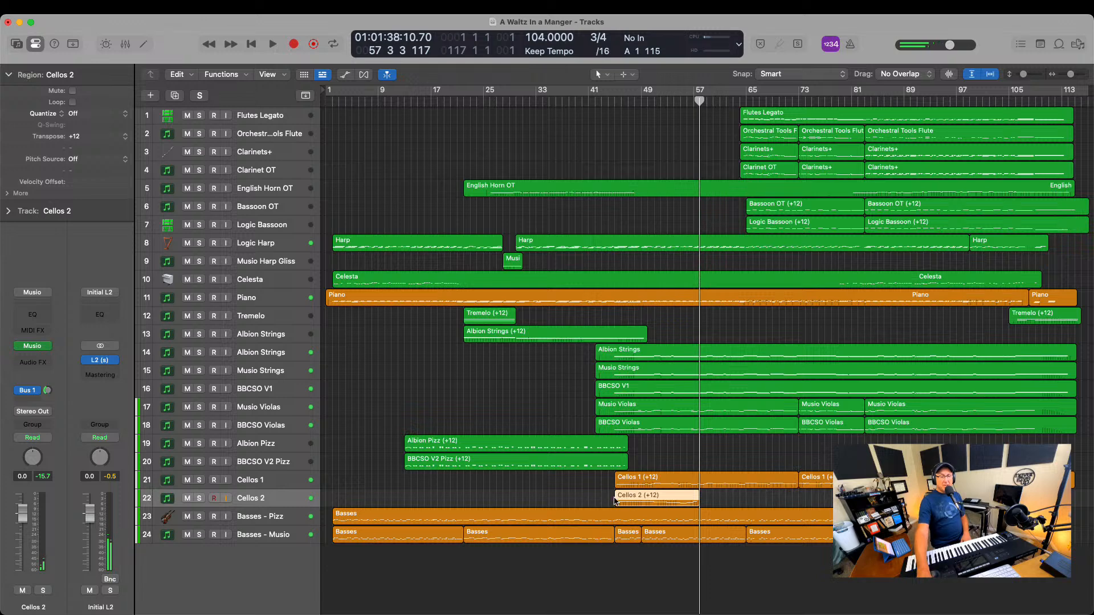
pyautogui.press('Delete')
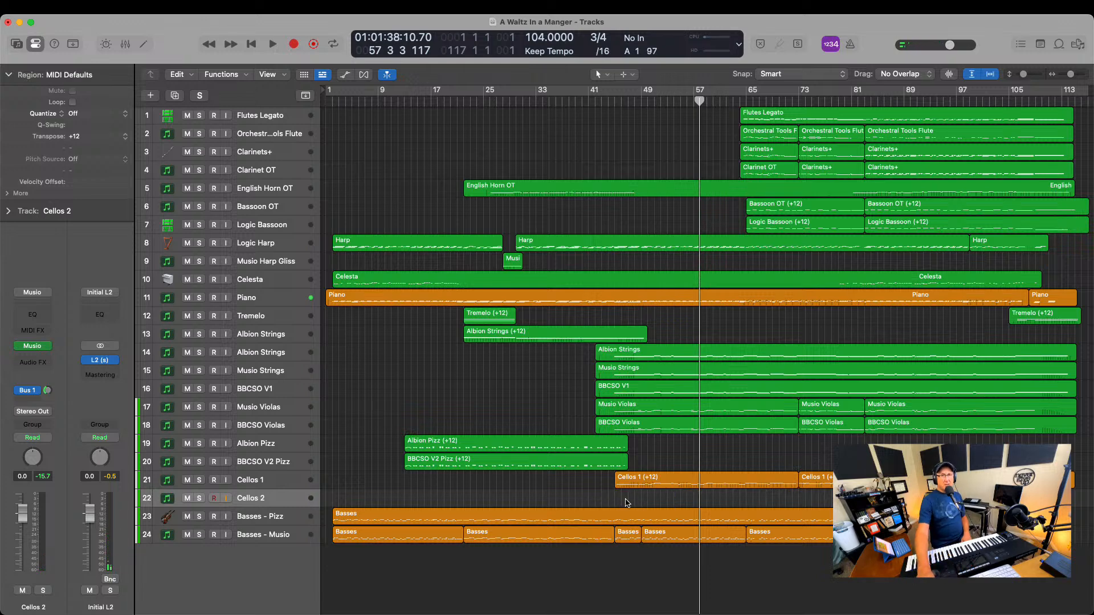
# Record a full Cellos 2 part from bar 45 through to bar 115
pyautogui.click(603, 103)
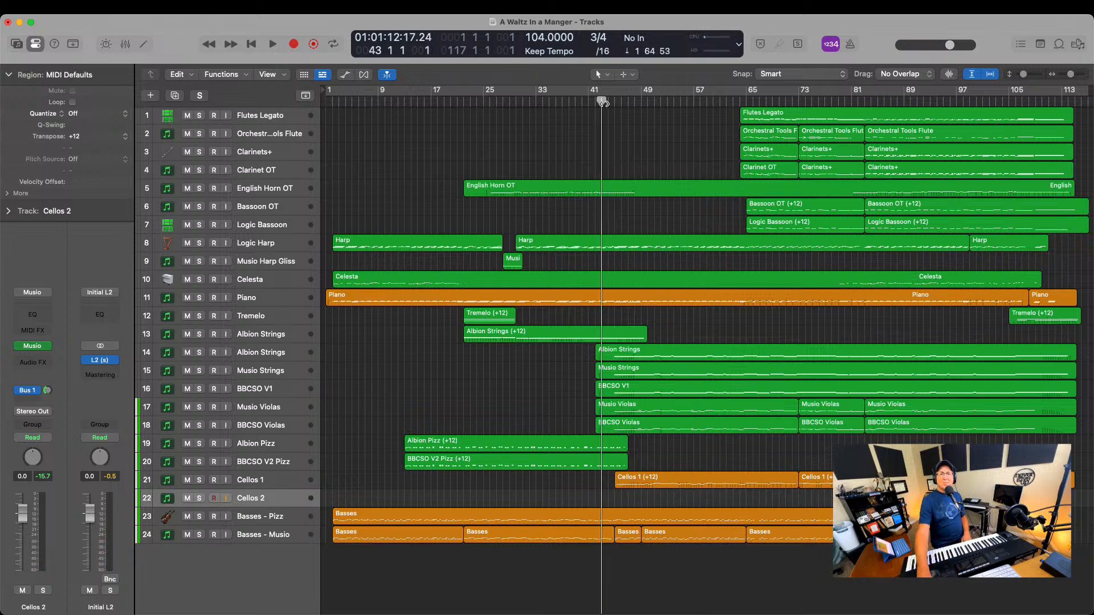
pyautogui.moveTo(603, 103); pyautogui.dragTo(614, 104)
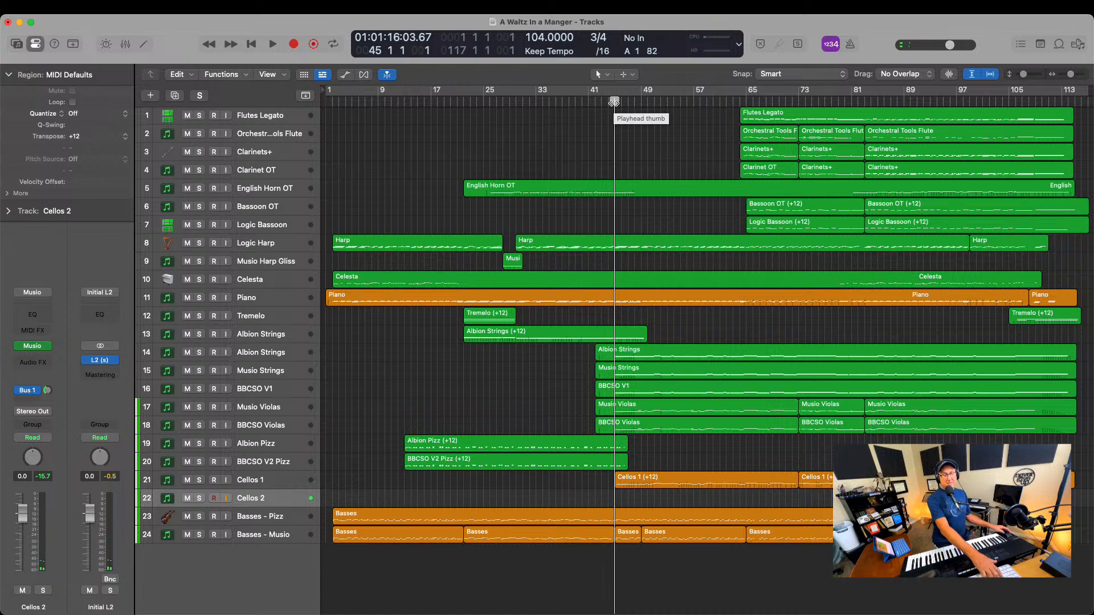
pyautogui.press('r')
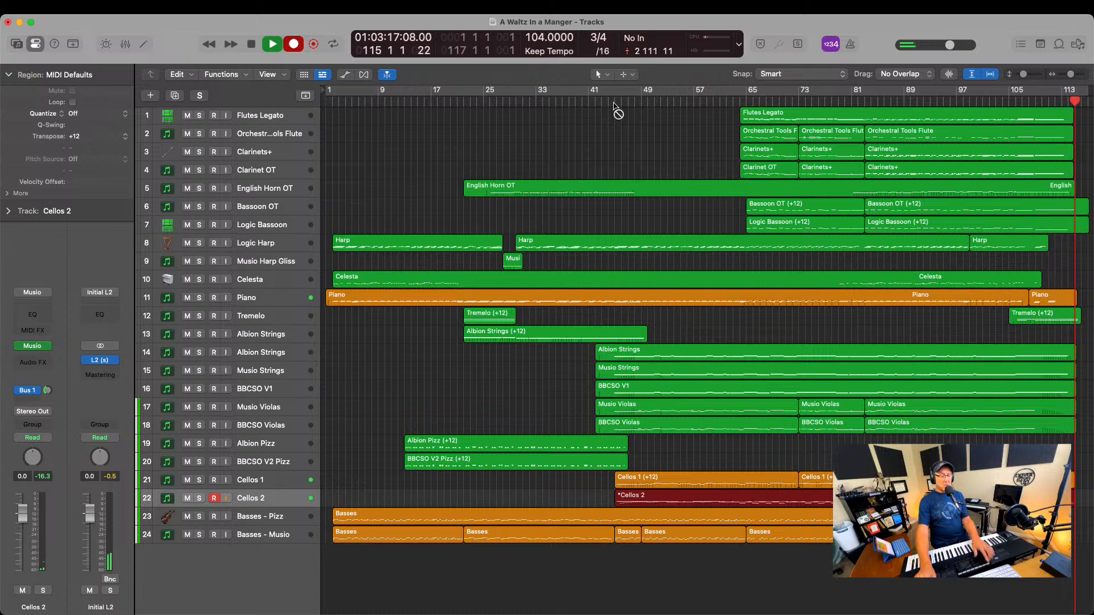
pyautogui.press('space')
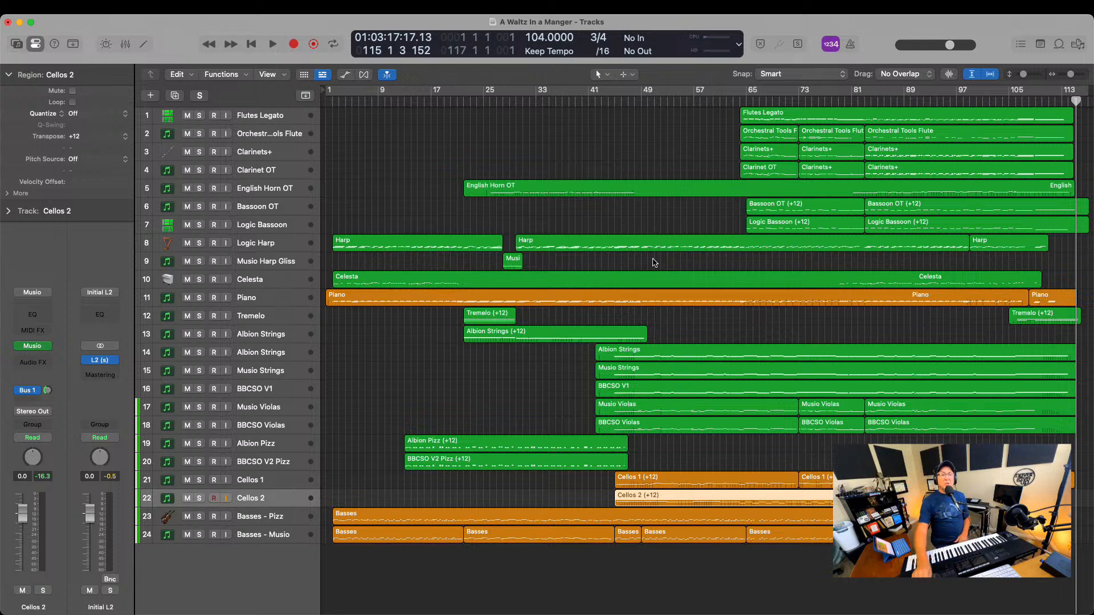
# Play from about bar 65 to bar 75, soloing Logic Bassoon, Bassoon OT and Cellos 2 to compare the parts
pyautogui.click(746, 101)
pyautogui.press('space')
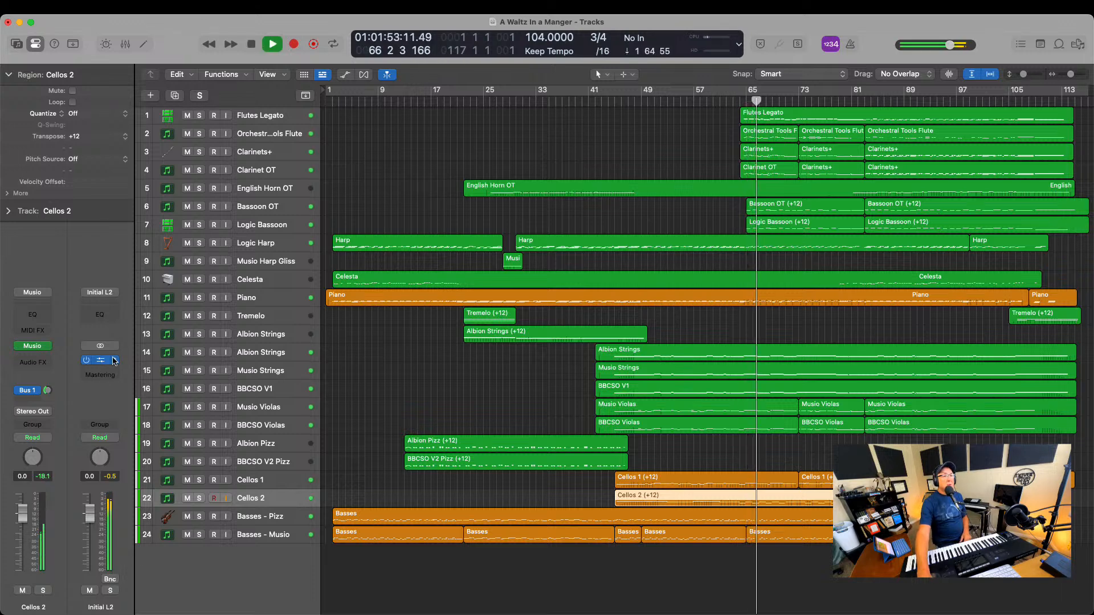
pyautogui.click(199, 225)
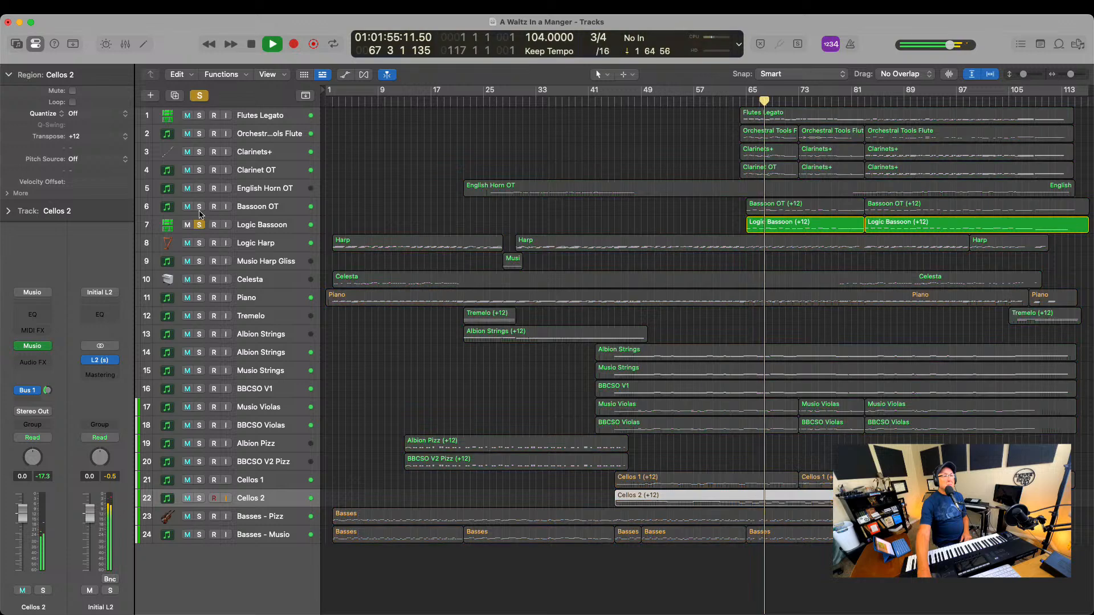
pyautogui.click(199, 206)
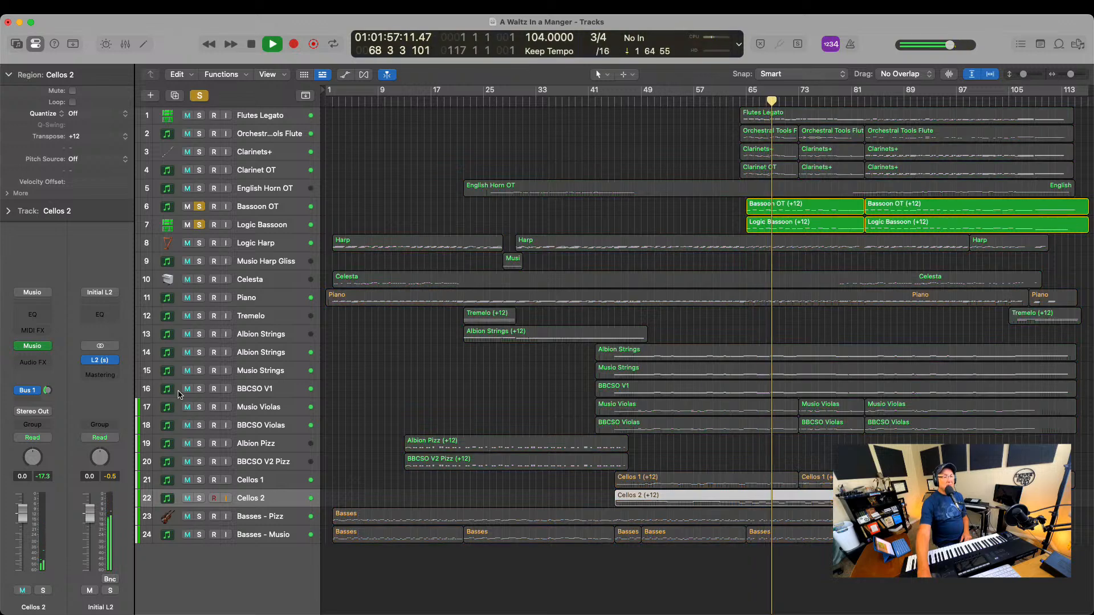
pyautogui.click(199, 499)
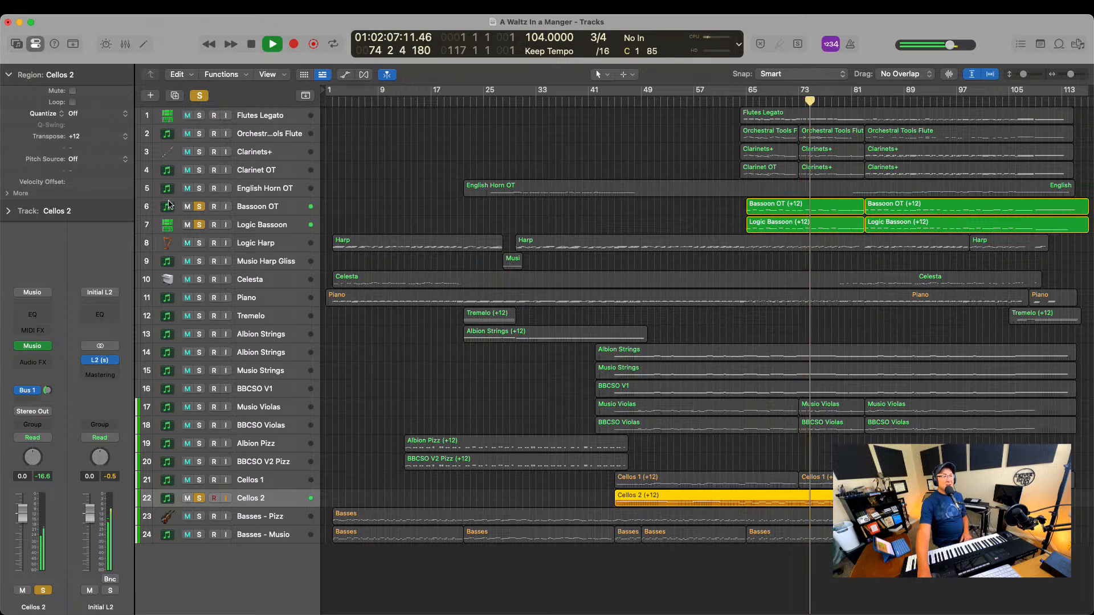
pyautogui.press('space')
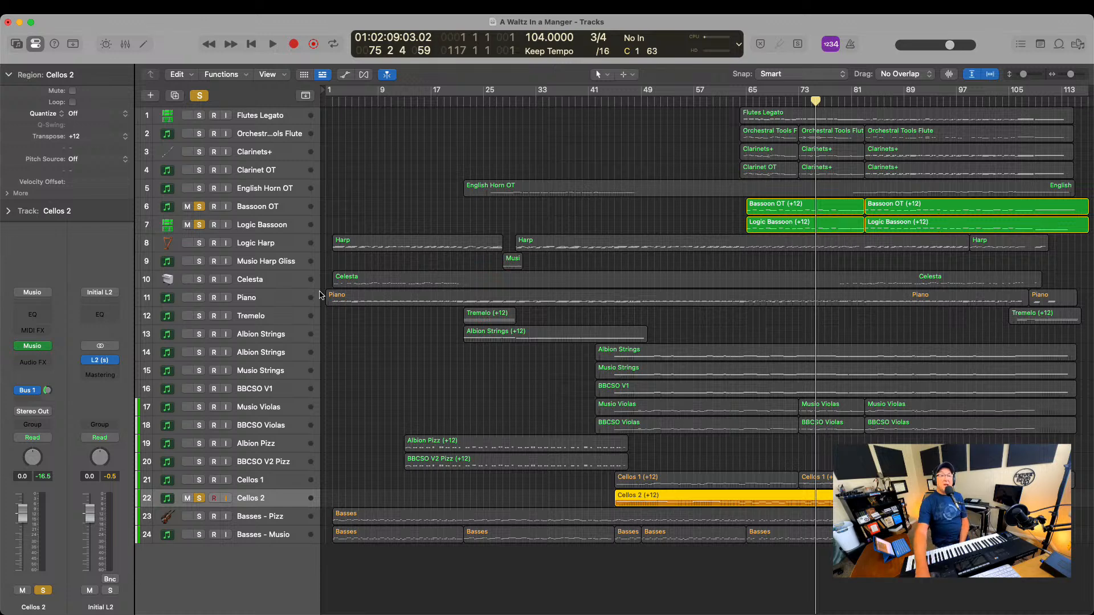
# Play the soloed bassoons and Cellos 2 from bar 83, adding both Basses tracks and the Piano to the solo
pyautogui.click(862, 101)
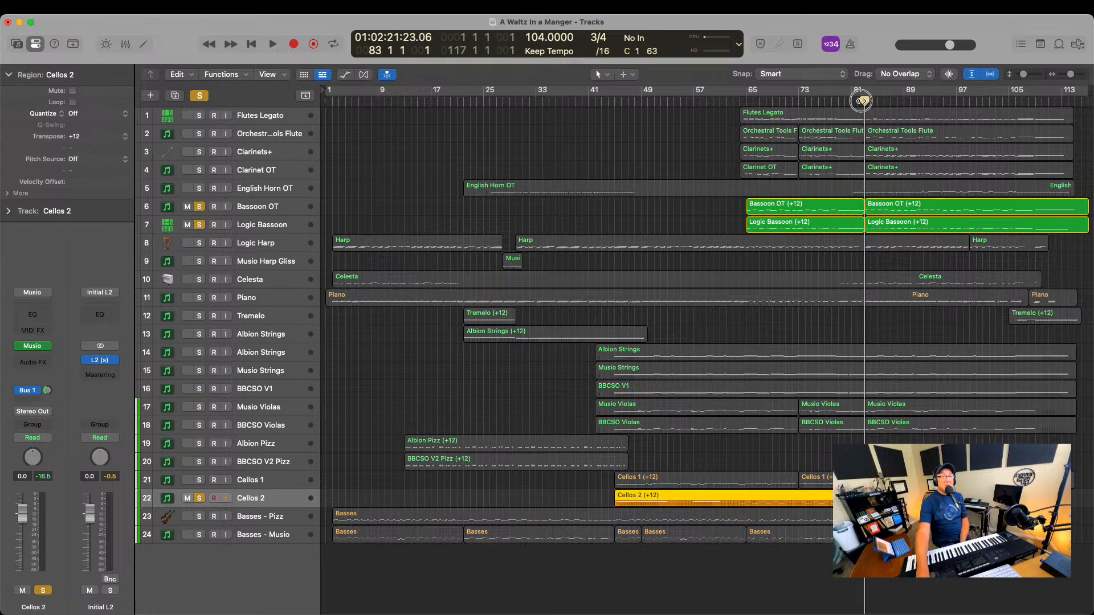
pyautogui.press('space')
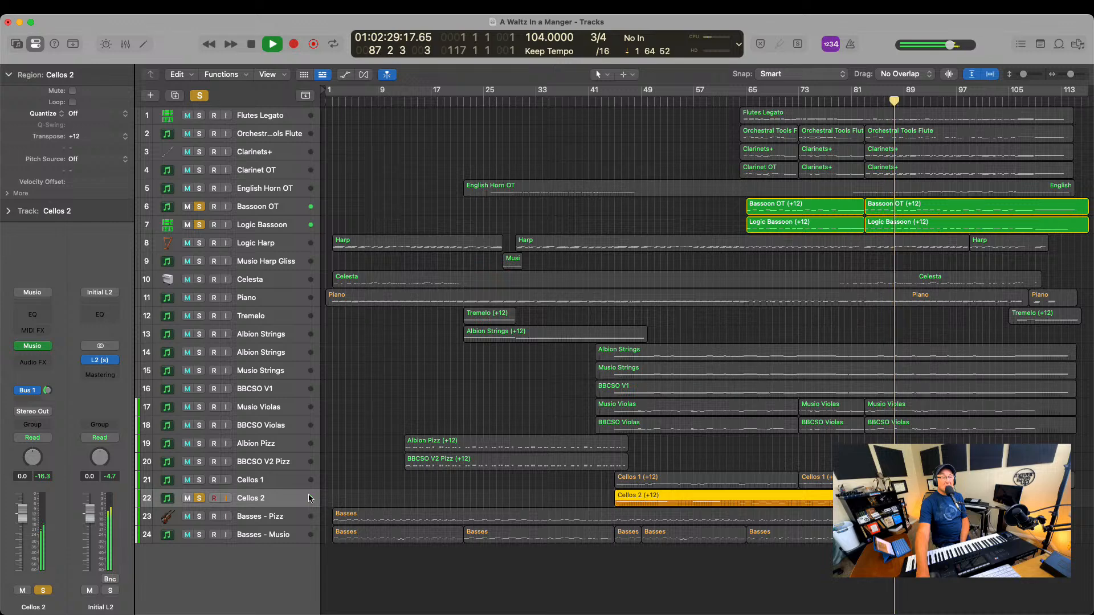
pyautogui.click(198, 516)
pyautogui.click(199, 534)
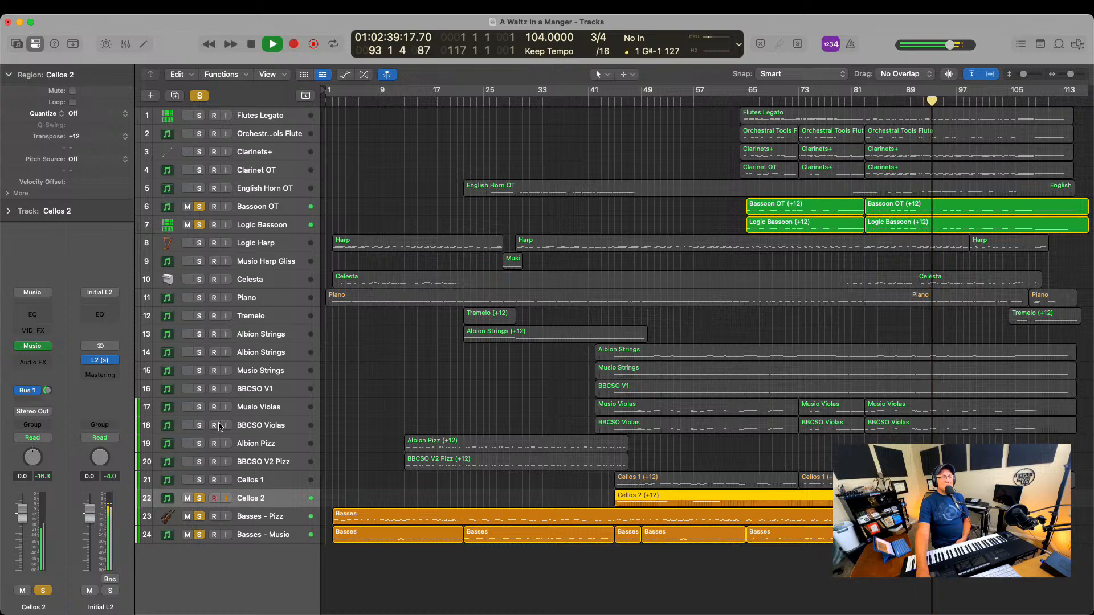
pyautogui.click(199, 297)
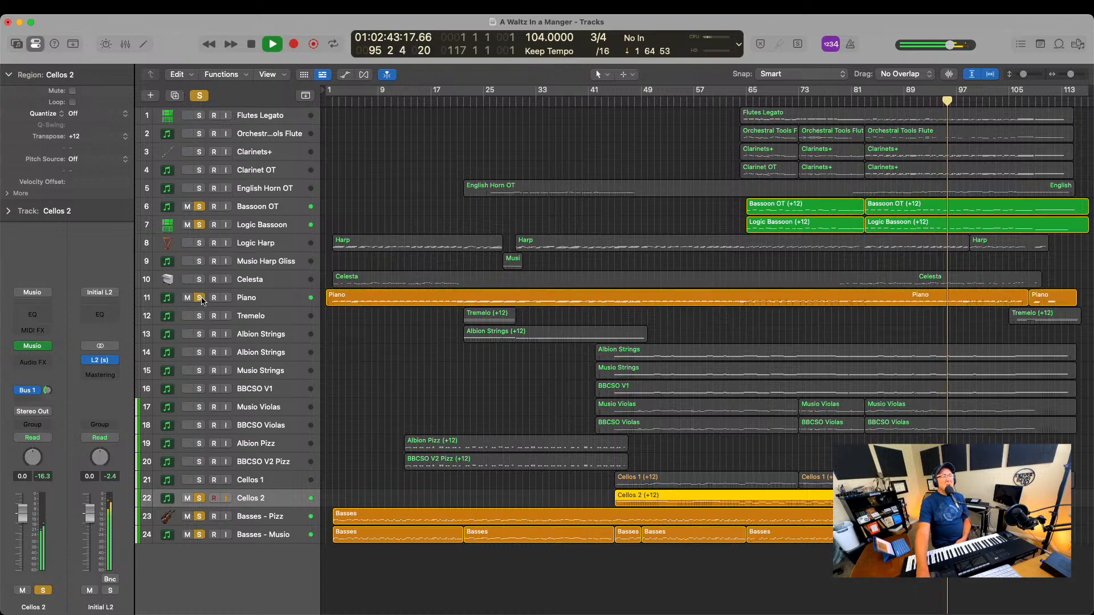
# Clear all solos, briefly check the Piano on its own up to about bar 98, and return the playhead to the start
pyautogui.click(199, 96)
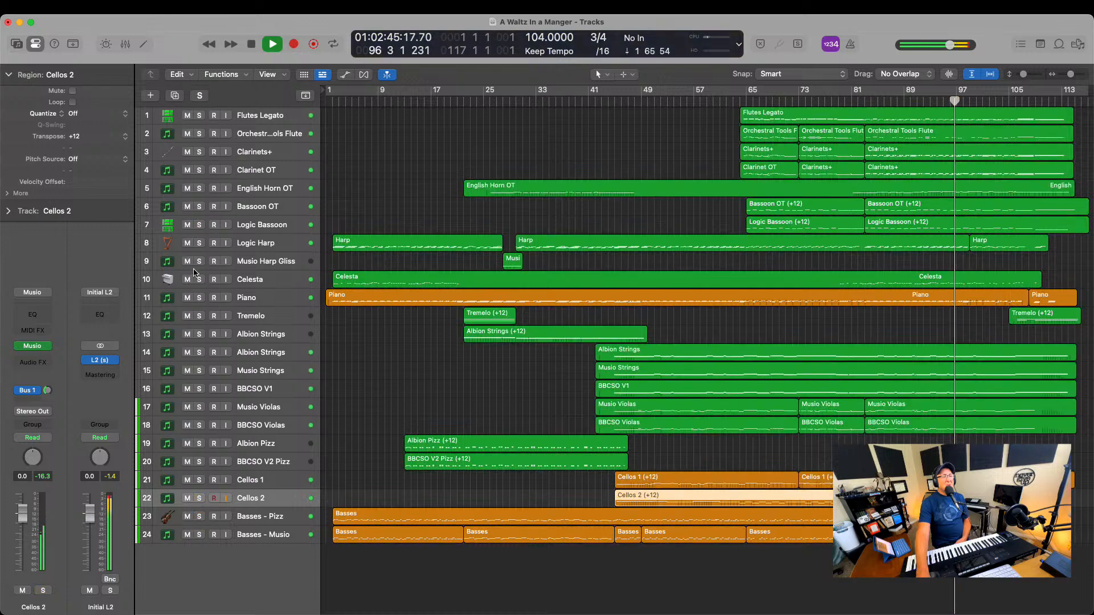
pyautogui.click(200, 297)
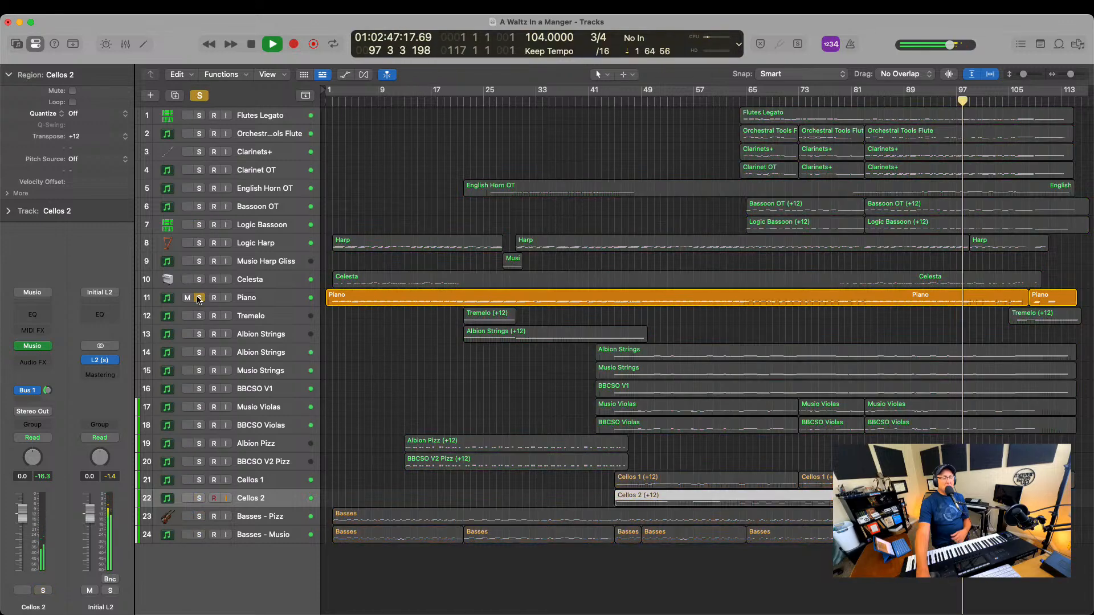
pyautogui.press('space')
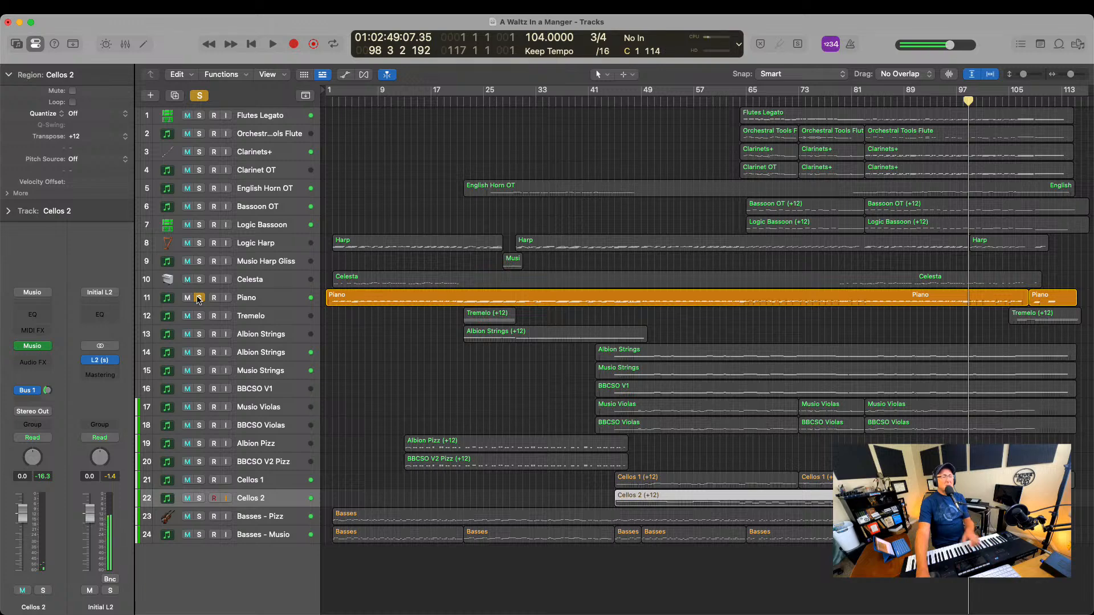
pyautogui.click(199, 299)
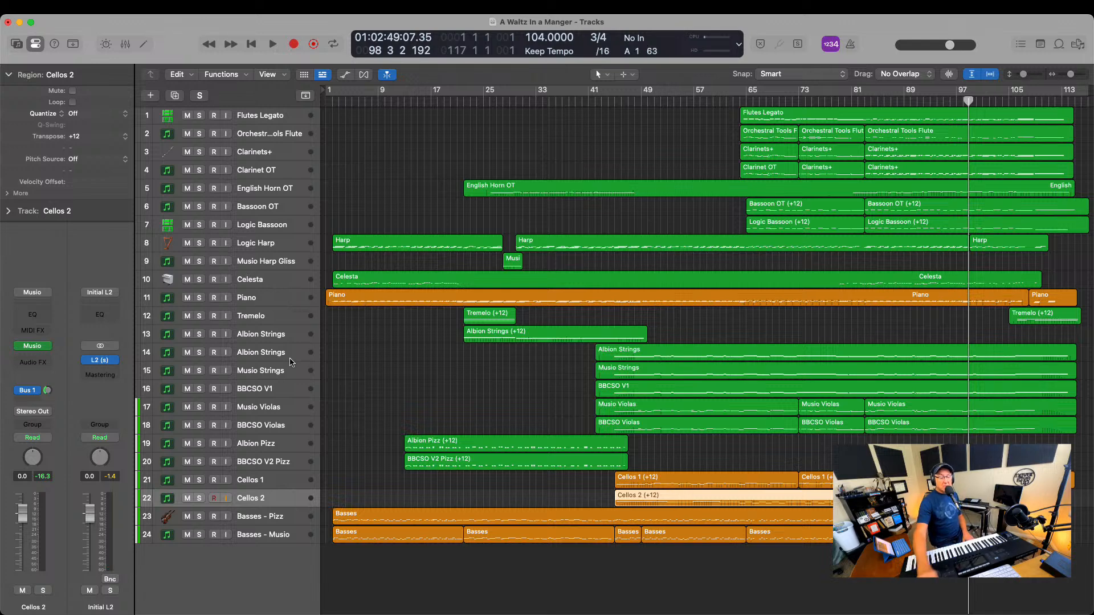
pyautogui.press('Return')
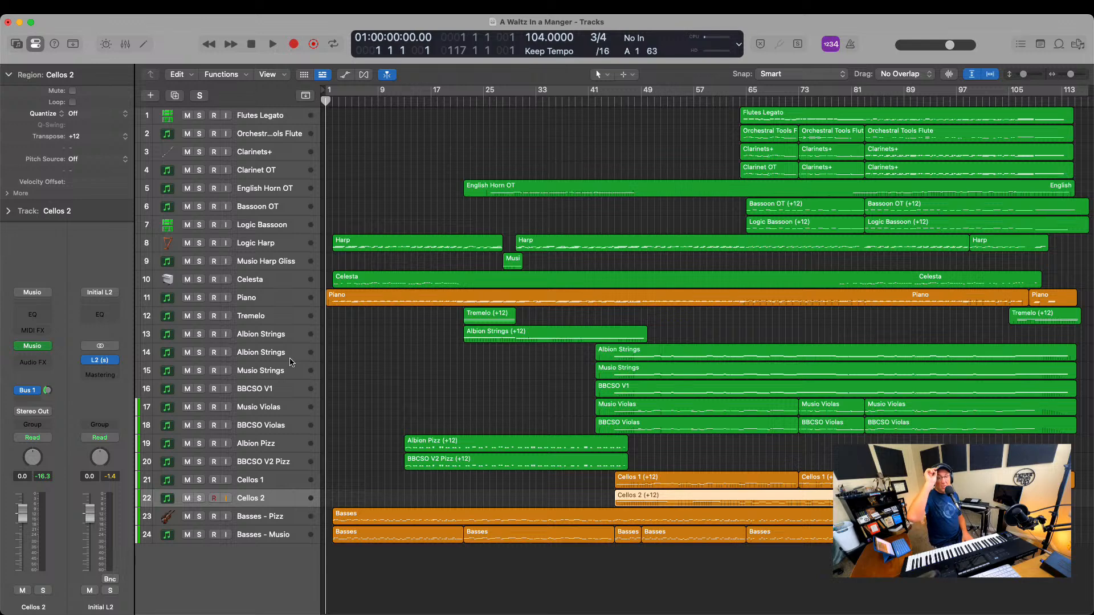